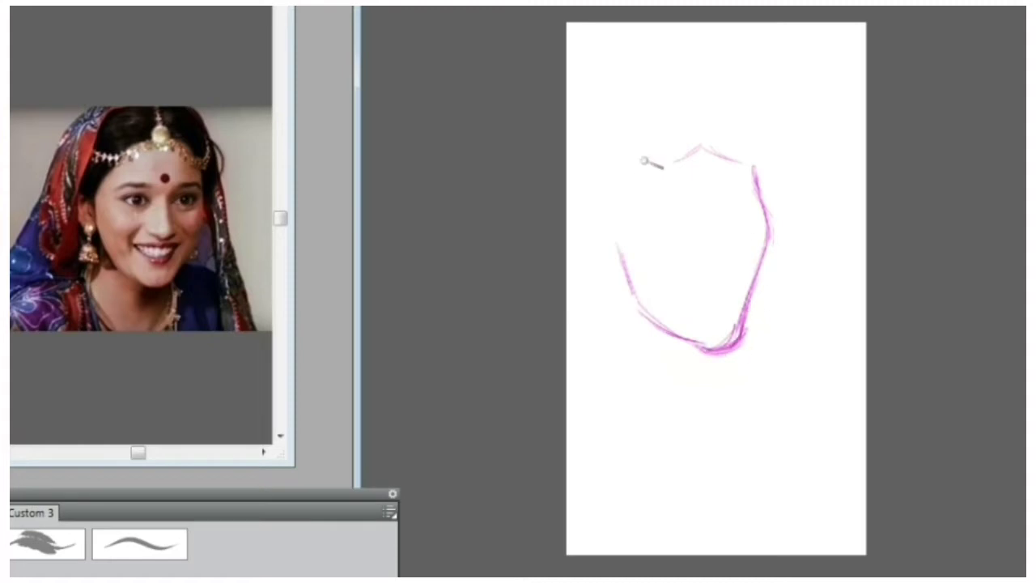
Step: Sketch the side of the forehead and the oval hair pendant with its two draped chains in magenta
left_click_drag(667, 150, 618, 242)
left_click_drag(766, 148, 636, 170)
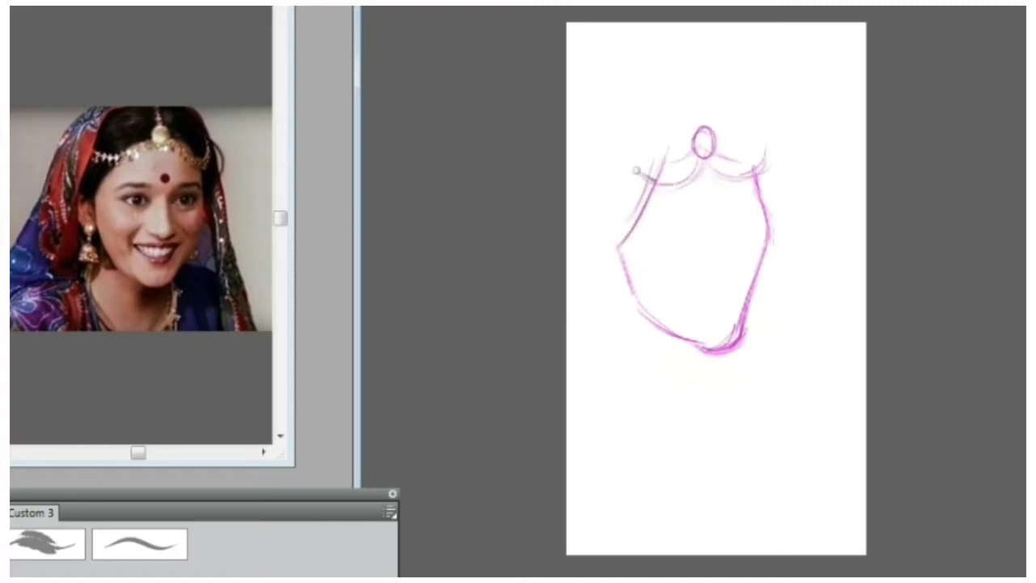
left_click_drag(725, 152, 644, 189)
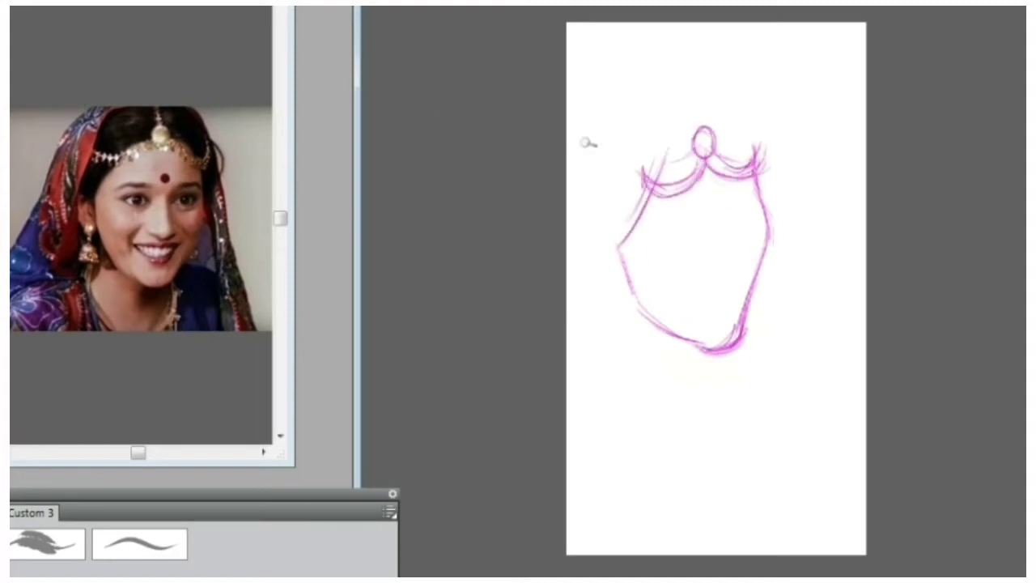
left_click_drag(772, 151, 767, 169)
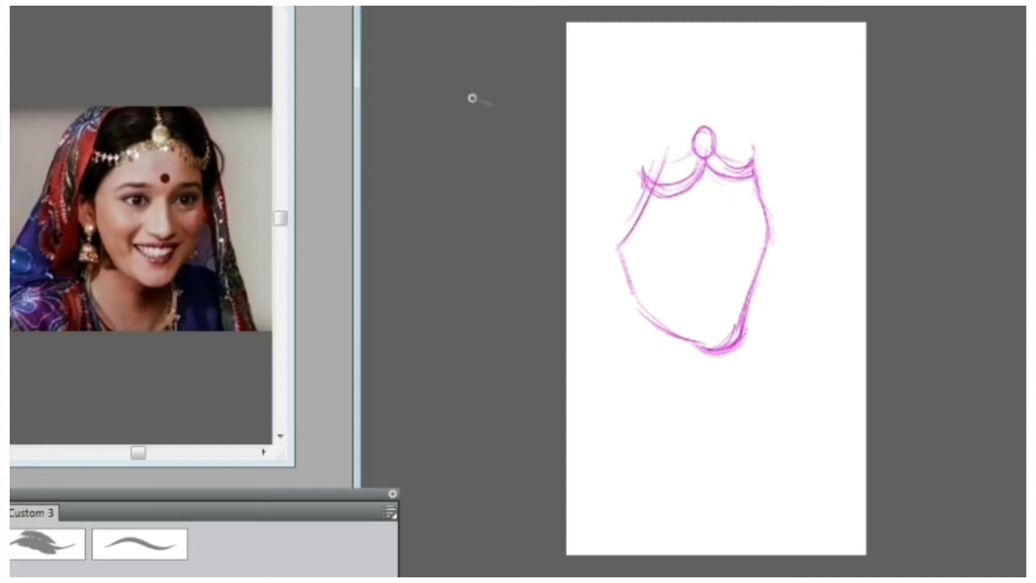
Step: Sketch the ear with its hanging earring, and the hair and veil outlines curving over the head
left_click_drag(610, 229, 622, 246)
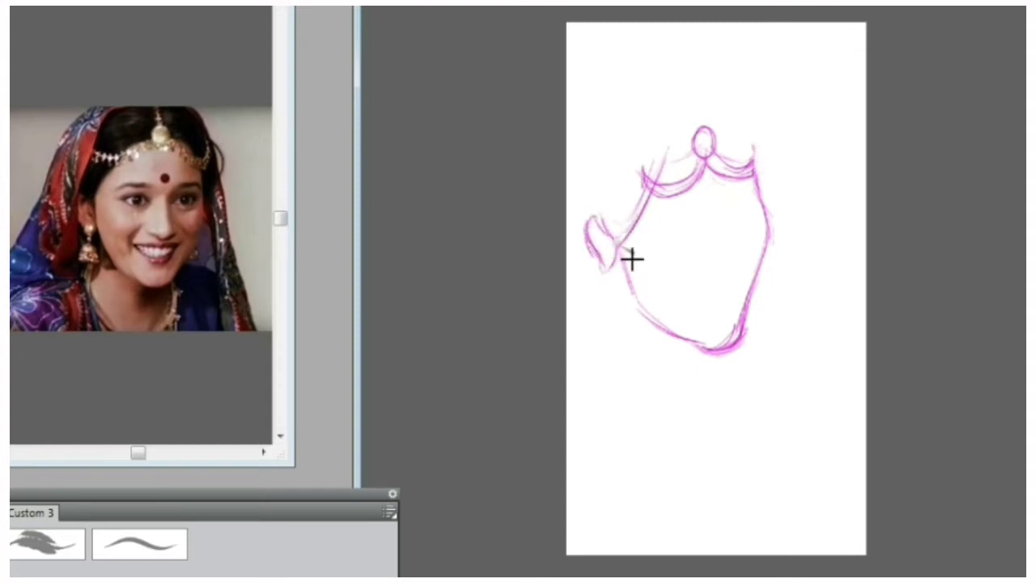
mouse_move(710, 103)
left_mouse_down()
mouse_move(767, 157)
mouse_move(750, 134)
mouse_move(762, 138)
mouse_move(673, 118)
mouse_move(621, 161)
mouse_move(612, 233)
left_mouse_up()
left_click_drag(623, 172, 647, 113)
left_click_drag(631, 113, 740, 121)
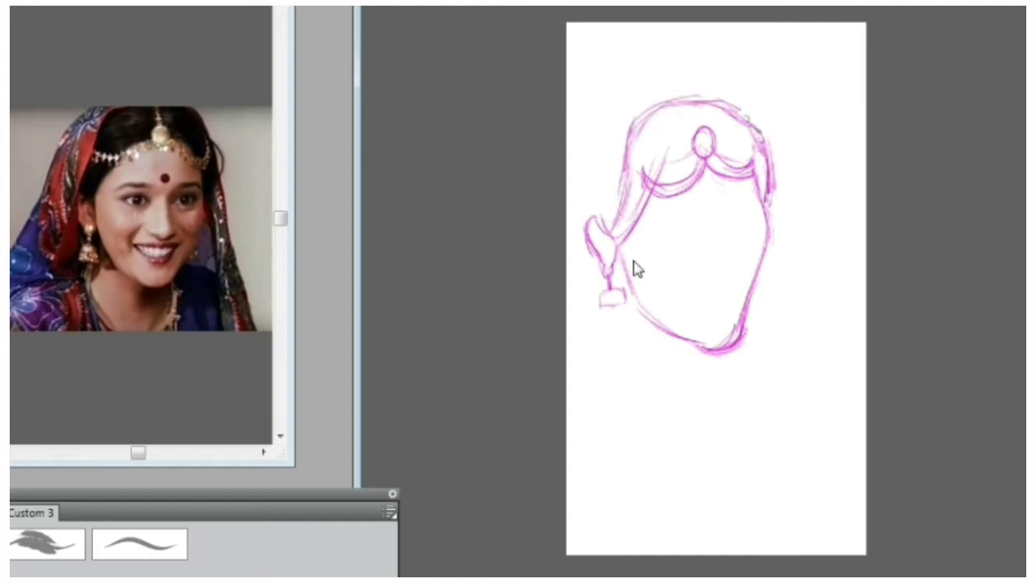
left_click_drag(660, 98, 569, 225)
left_click_drag(589, 137, 568, 300)
Step: Select the whole head sketch and move it to the right to leave room for the veil beside the ear
key("c")
mouse_move(567, 53)
left_mouse_down()
mouse_move(753, 447)
mouse_move(781, 386)
left_mouse_up()
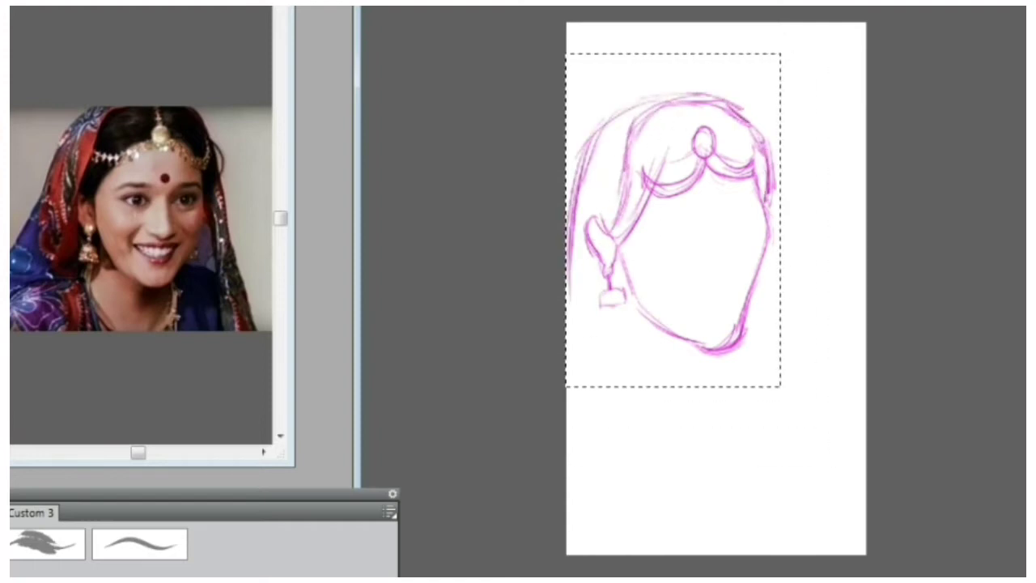
left_click_drag(571, 35, 796, 465)
key("Escape")
key("m")
left_click_drag(566, 67, 807, 436)
key("ctrl+x")
key("ctrl+z")
left_click_drag(676, 201, 735, 212)
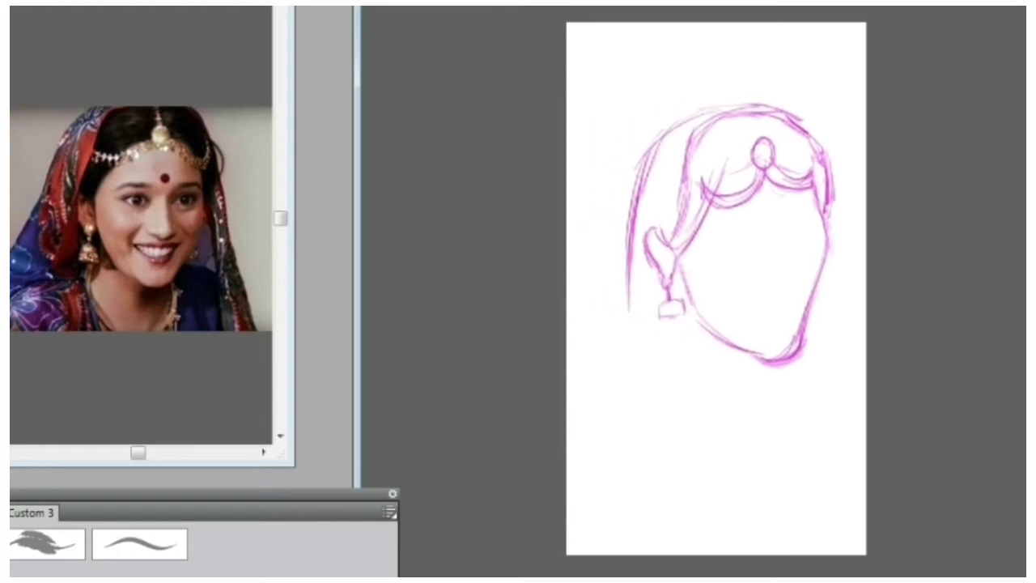
Step: Extend the veil's edges outward and down both sides of the head to the canvas borders
left_click_drag(641, 176, 580, 308)
left_click_drag(832, 199, 864, 316)
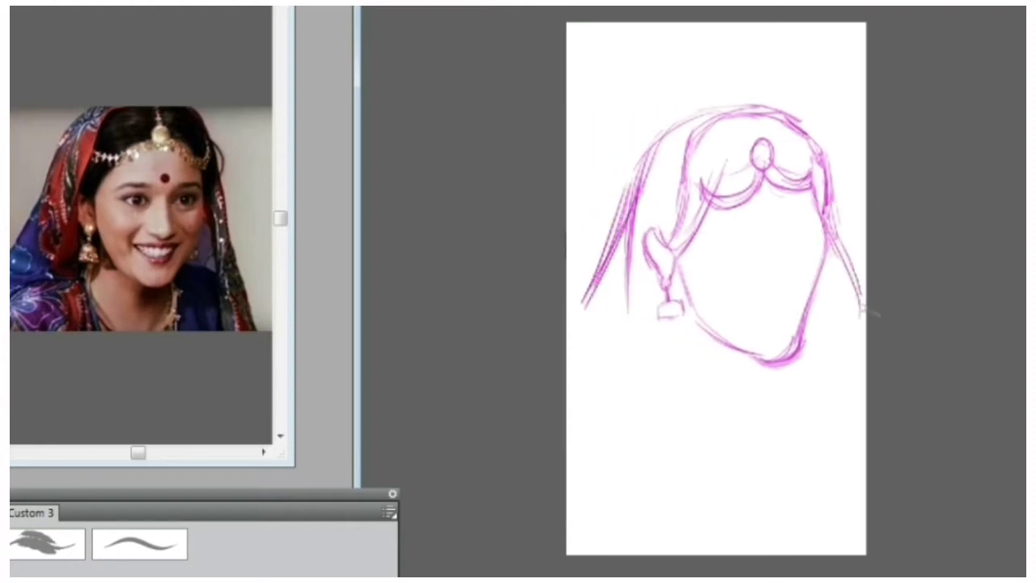
left_click_drag(850, 267, 864, 397)
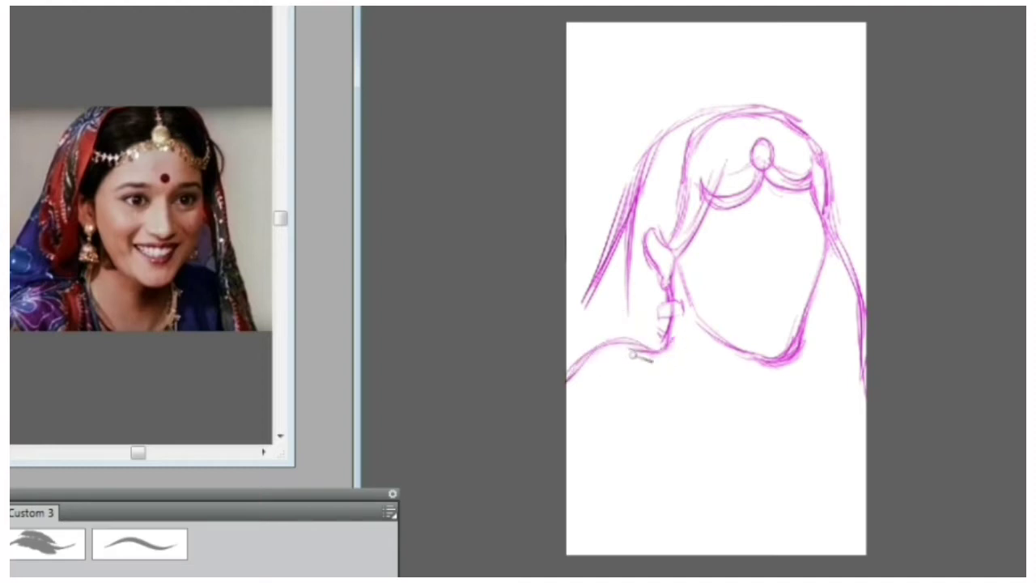
Step: Sketch the shoulders and curved neckline, reworking the shoulder below the ear and strengthening the veil edge above it
mouse_move(673, 342)
left_mouse_down()
mouse_move(749, 414)
mouse_move(809, 348)
mouse_move(860, 397)
left_mouse_up()
mouse_move(568, 433)
left_mouse_down()
mouse_move(606, 357)
mouse_move(659, 348)
left_mouse_up()
left_click_drag(595, 356, 572, 427)
key("e")
mouse_move(571, 370)
left_mouse_down()
mouse_move(583, 352)
mouse_move(635, 334)
left_mouse_up()
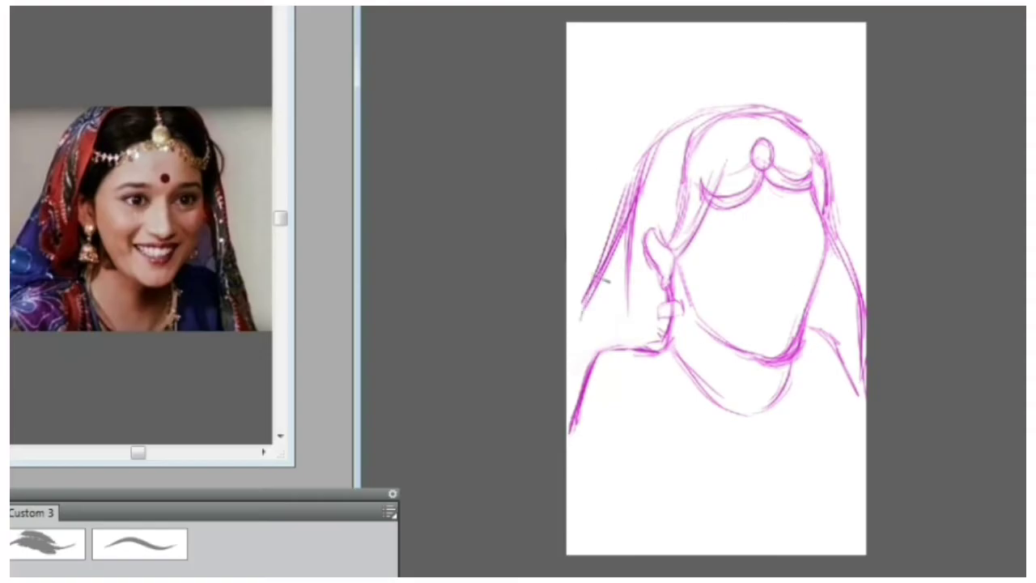
left_click_drag(628, 230, 566, 360)
left_click_drag(678, 324, 606, 381)
left_click_drag(570, 432, 647, 362)
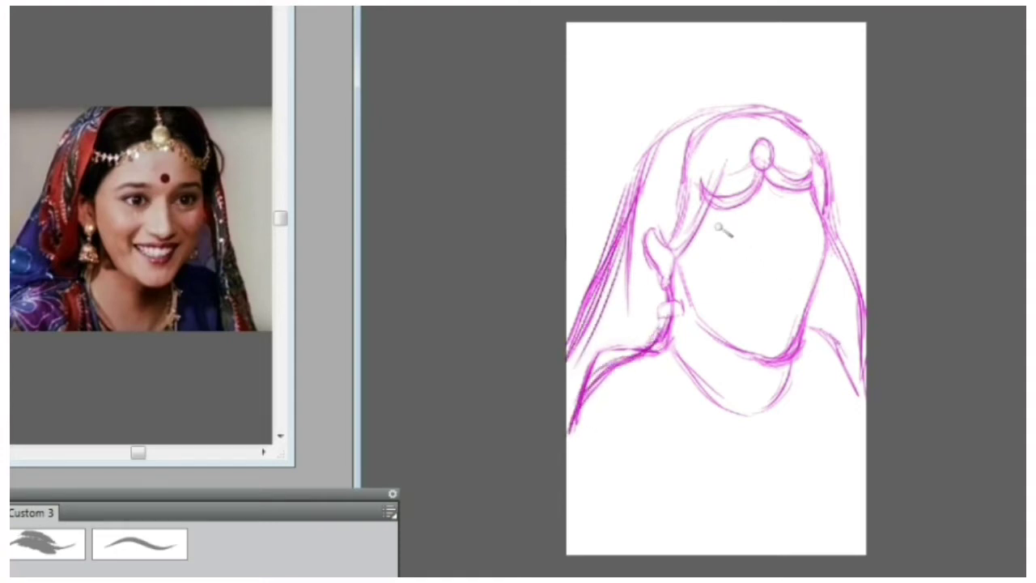
Step: Sketch the facial features inside the face outline: nose, toothy smile, eyes, eyebrows and forehead bindi
left_click_drag(726, 224, 741, 235)
key("ctrl+plus")
left_click_drag(820, 478, 674, 479)
left_click_drag(651, 202, 674, 272)
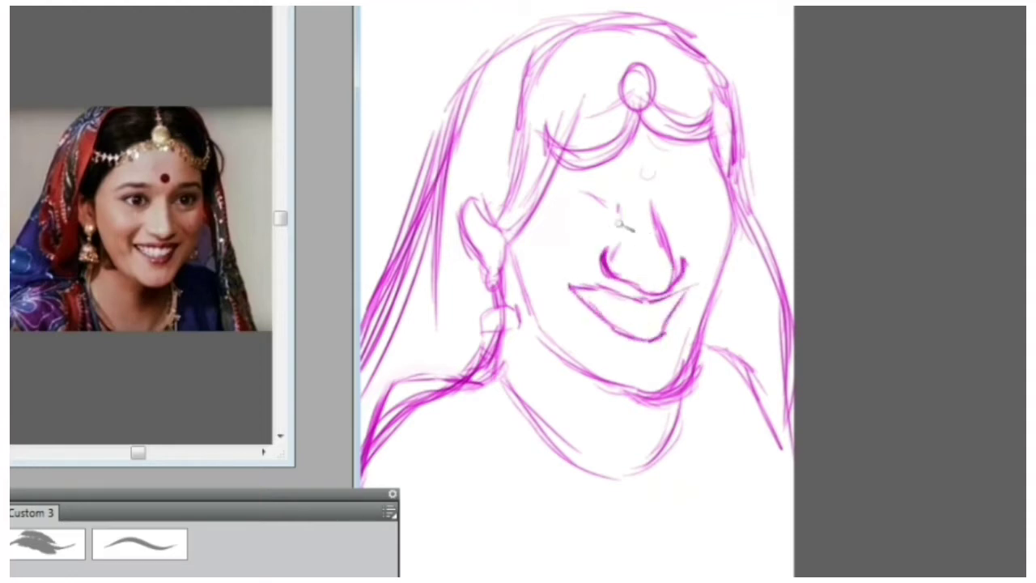
mouse_move(658, 194)
left_mouse_down()
mouse_move(668, 251)
mouse_move(650, 235)
mouse_move(680, 253)
left_mouse_up()
key("e")
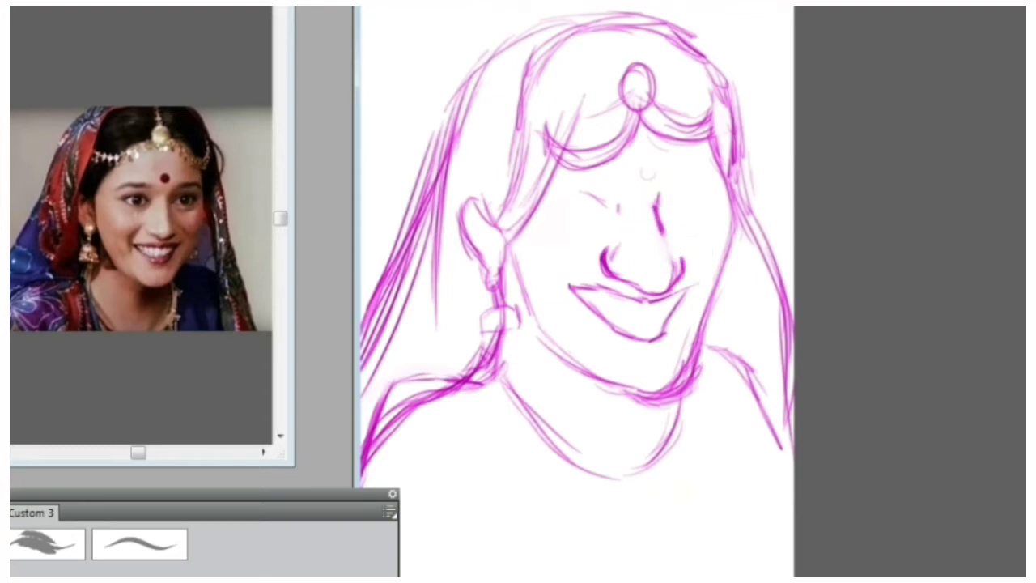
left_click_drag(596, 202, 601, 220)
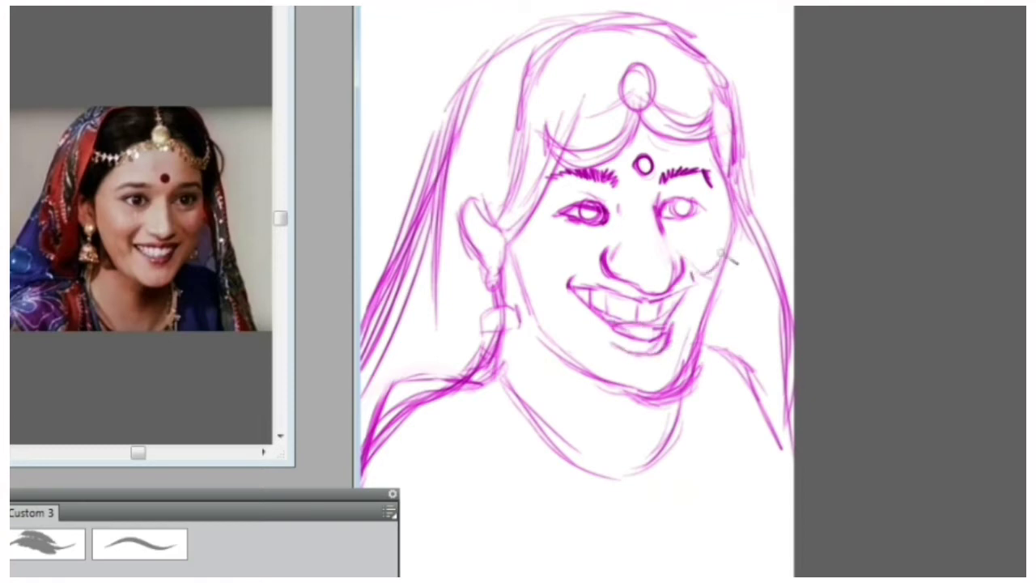
Step: Erase the heavy lower jaw lines and redraw the jaw and chin contour with cleaner strokes
key("e")
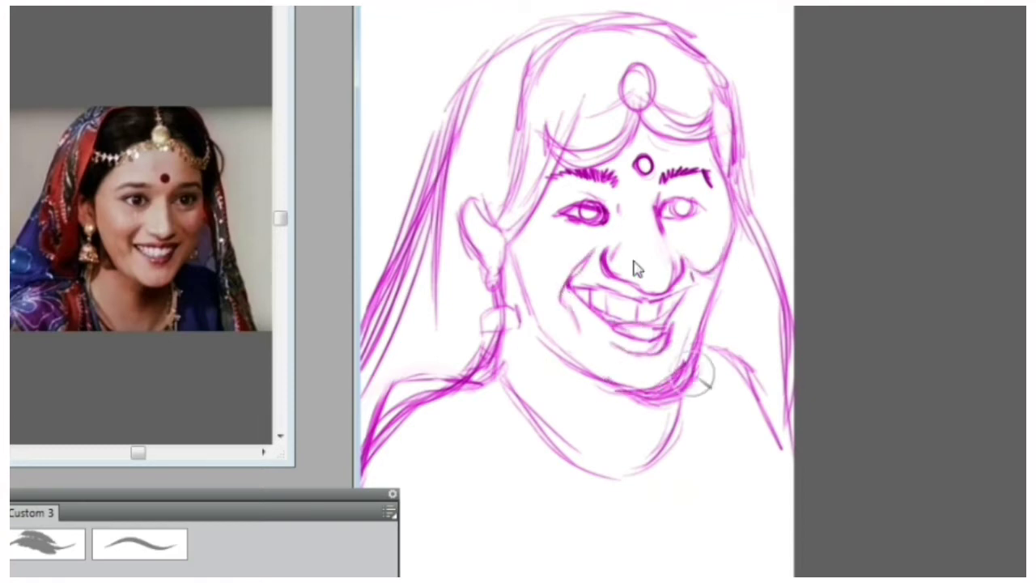
left_click_drag(696, 381, 634, 391)
key("b")
mouse_move(700, 327)
left_mouse_down()
mouse_move(673, 374)
mouse_move(634, 406)
left_mouse_up()
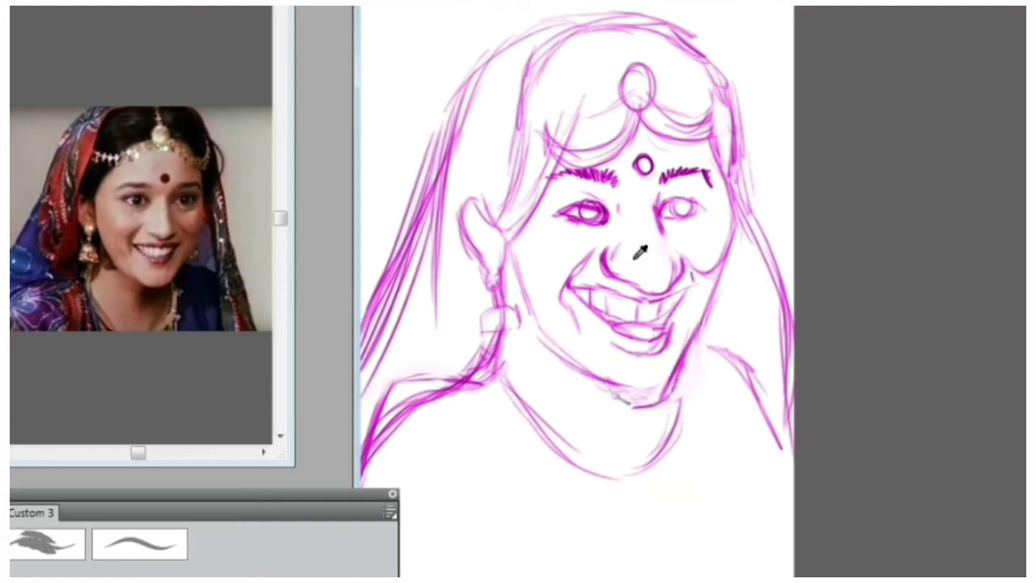
left_click_drag(571, 365, 675, 378)
left_click_drag(530, 322, 634, 398)
mouse_move(573, 369)
left_mouse_down()
mouse_move(666, 397)
mouse_move(647, 409)
mouse_move(655, 389)
mouse_move(672, 404)
left_mouse_up()
Step: Strengthen the eye and nose lines of the sketch and add the second earring beside the jaw
key("ctrl+minus")
key("ctrl+minus")
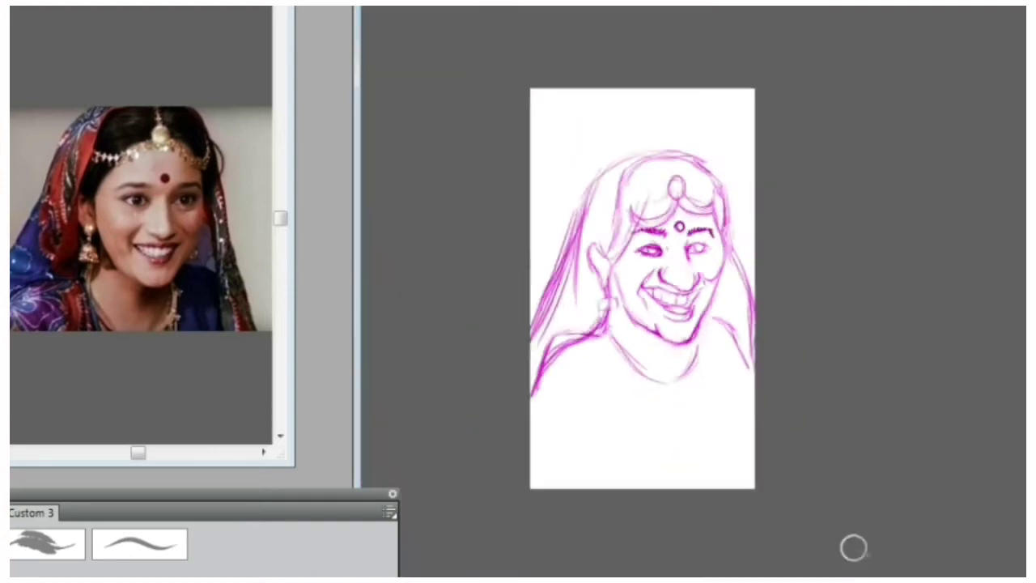
key("ctrl+plus")
key("ctrl+plus")
key("b")
left_click_drag(556, 213, 579, 199)
mouse_move(657, 218)
left_mouse_down()
mouse_move(635, 260)
mouse_move(672, 287)
left_mouse_up()
left_click_drag(607, 251, 613, 273)
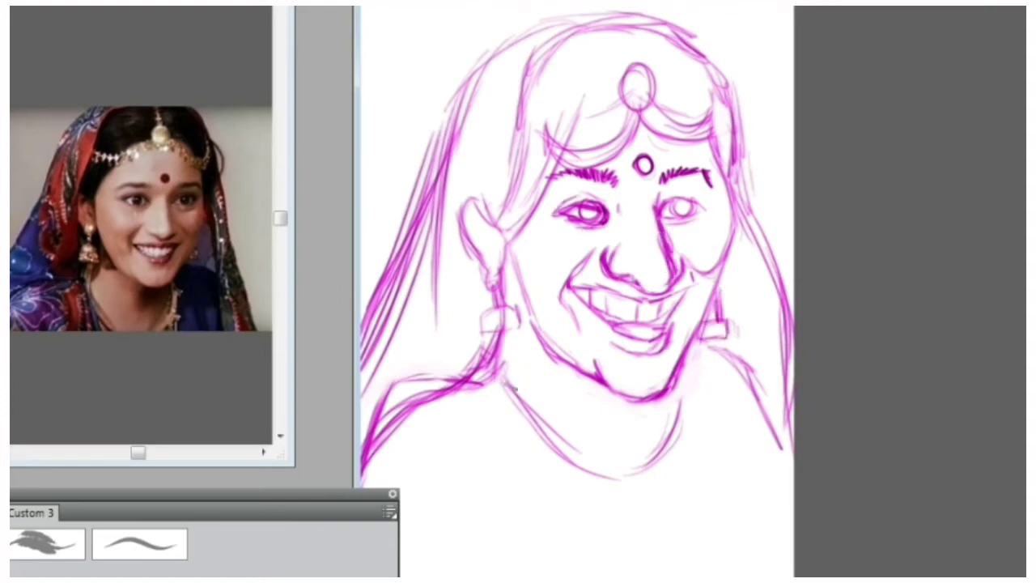
Step: Sketch both sides of the neck and a V-shaped necklace hanging below the chin
left_click_drag(498, 372, 558, 558)
left_click_drag(688, 374, 670, 503)
left_click_drag(522, 416, 608, 528)
left_click_drag(669, 416, 629, 526)
left_click_drag(576, 463, 621, 533)
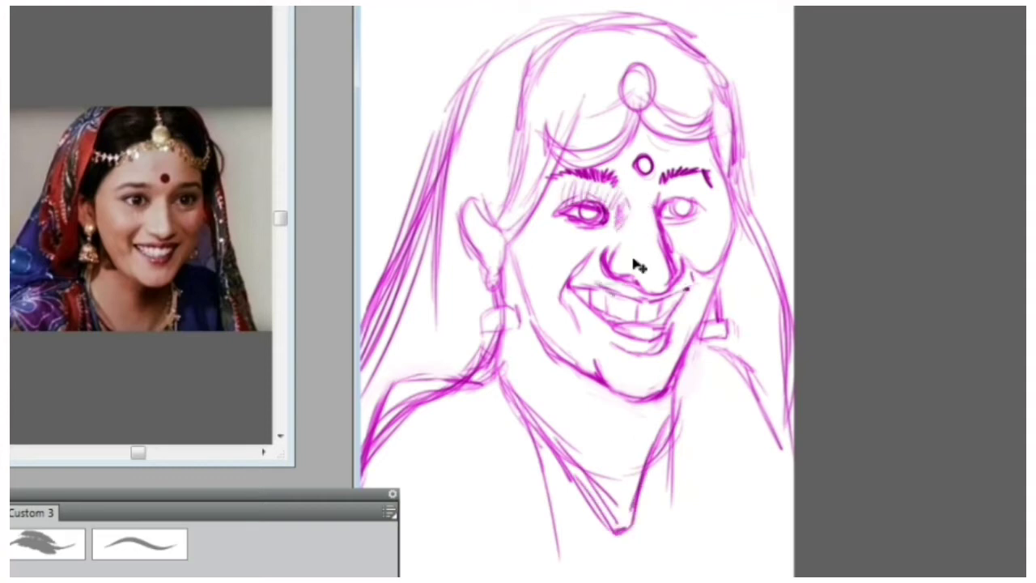
Step: Ink the hair edge above the ear and the ear outline in black over the magenta sketch
left_click(980, 340)
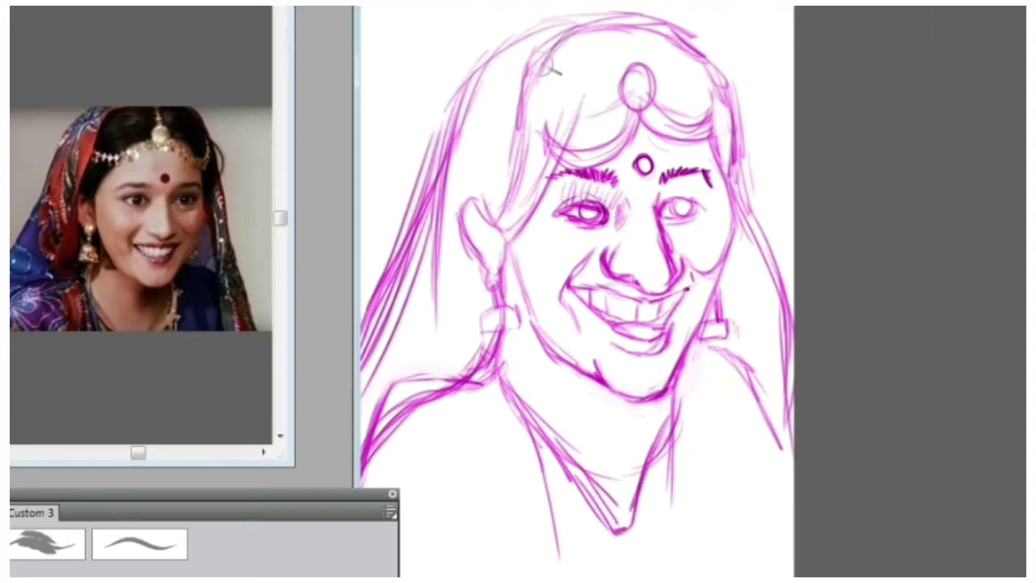
left_click_drag(543, 65, 490, 230)
key("ctrl+z")
left_click_drag(1031, 274, 1031, 256)
mouse_move(597, 59)
left_mouse_down()
mouse_move(534, 98)
mouse_move(524, 207)
mouse_move(504, 265)
left_mouse_up()
left_click_drag(475, 238, 495, 325)
left_click_drag(506, 267, 497, 322)
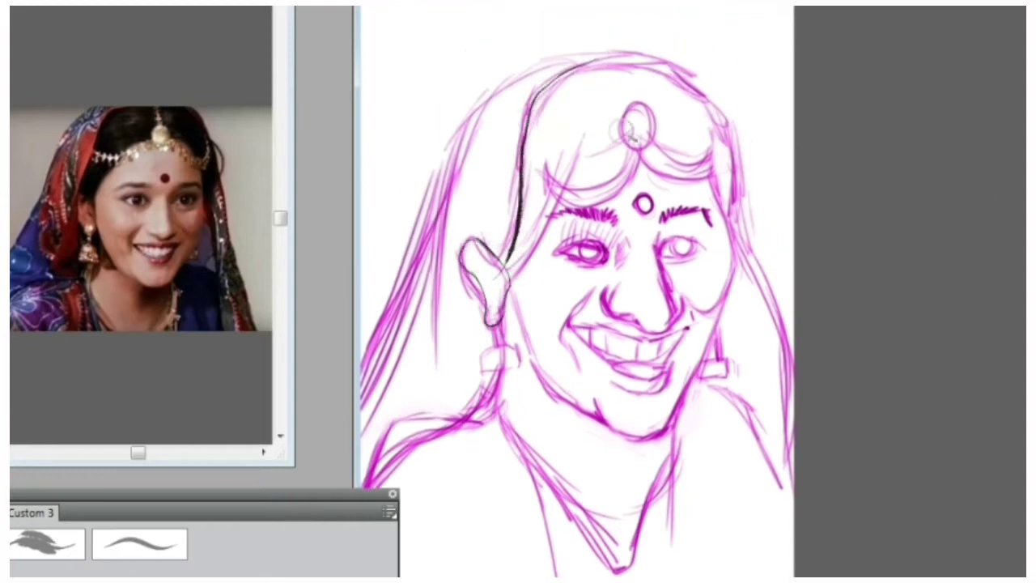
Step: Ink the hair and veil edge on the far side of the face and the headpiece chains in black
mouse_move(595, 66)
left_mouse_down()
mouse_move(723, 128)
mouse_move(791, 453)
left_mouse_up()
mouse_move(637, 129)
left_mouse_down()
mouse_move(558, 212)
mouse_move(510, 285)
mouse_move(713, 152)
left_mouse_up()
left_click_drag(712, 152, 726, 216)
mouse_move(635, 103)
left_mouse_down()
mouse_move(639, 146)
mouse_move(627, 138)
left_mouse_up()
mouse_move(638, 114)
left_mouse_down()
mouse_move(604, 70)
mouse_move(492, 123)
left_mouse_up()
Step: Undo the last headpiece strokes and ink the lower forehead chain and the round pendant in black
key("ctrl+plus")
key("ctrl+z")
key("ctrl+z")
key("ctrl+z")
key("ctrl+z")
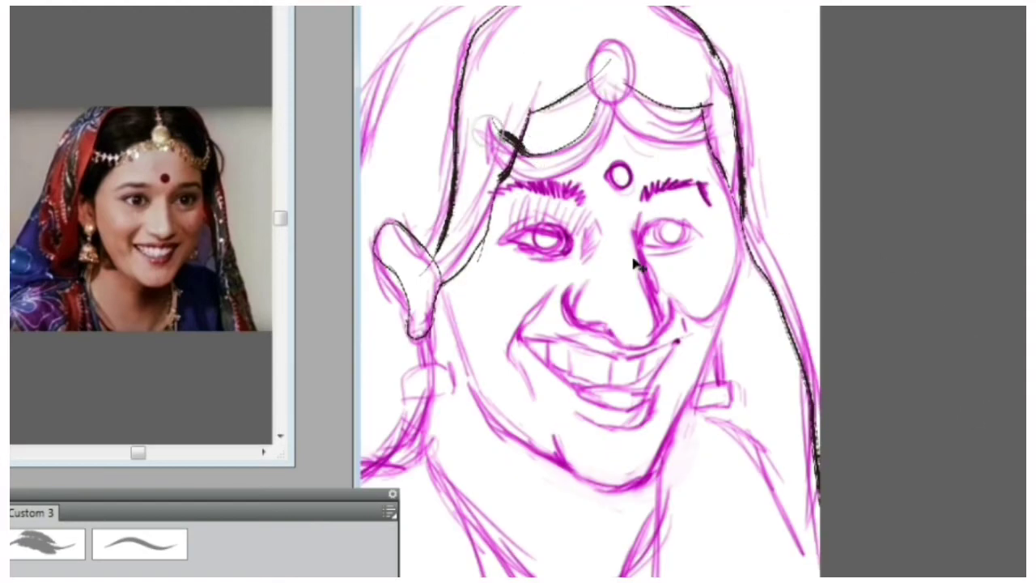
key("ctrl+z")
mouse_move(598, 99)
left_mouse_down()
mouse_move(547, 155)
mouse_move(454, 129)
mouse_move(705, 105)
left_mouse_up()
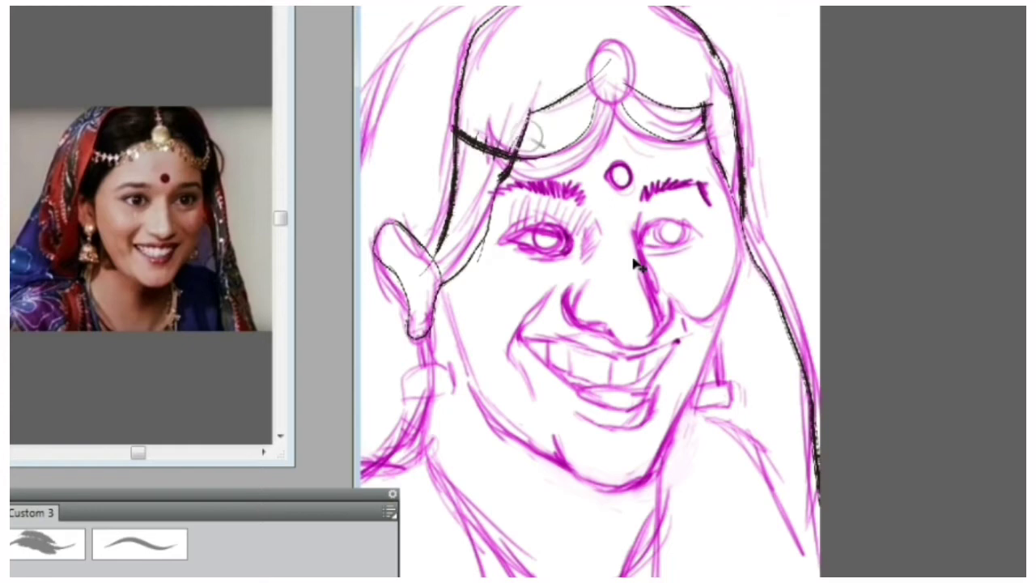
mouse_move(599, 55)
left_mouse_down()
mouse_move(628, 84)
mouse_move(602, 53)
mouse_move(609, 61)
left_mouse_up()
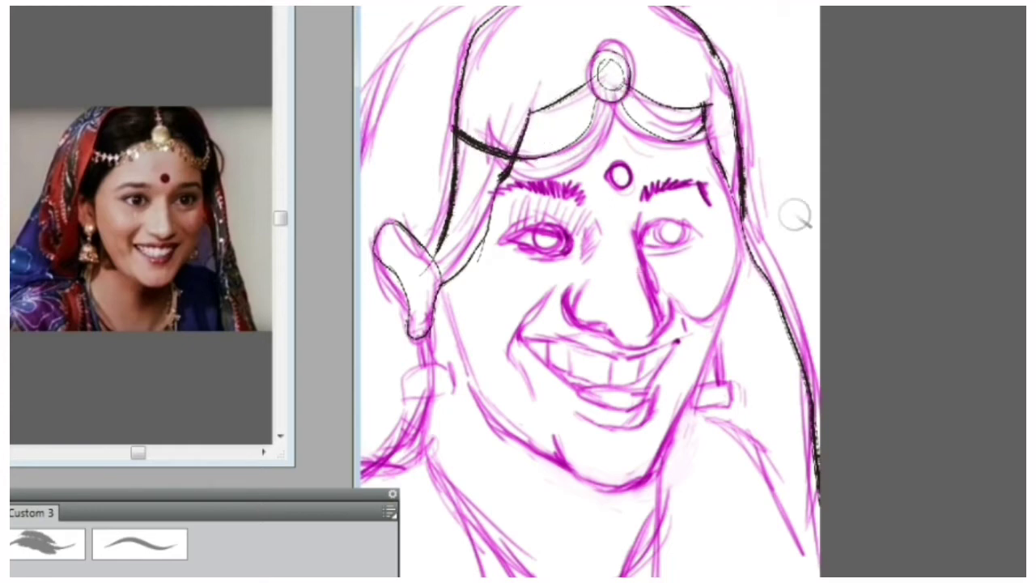
Step: Ink the cheek curve, both jaw lines and the chin in black along the sketch
scroll(635, 268, "down", 2)
scroll(635, 268, "down", 2)
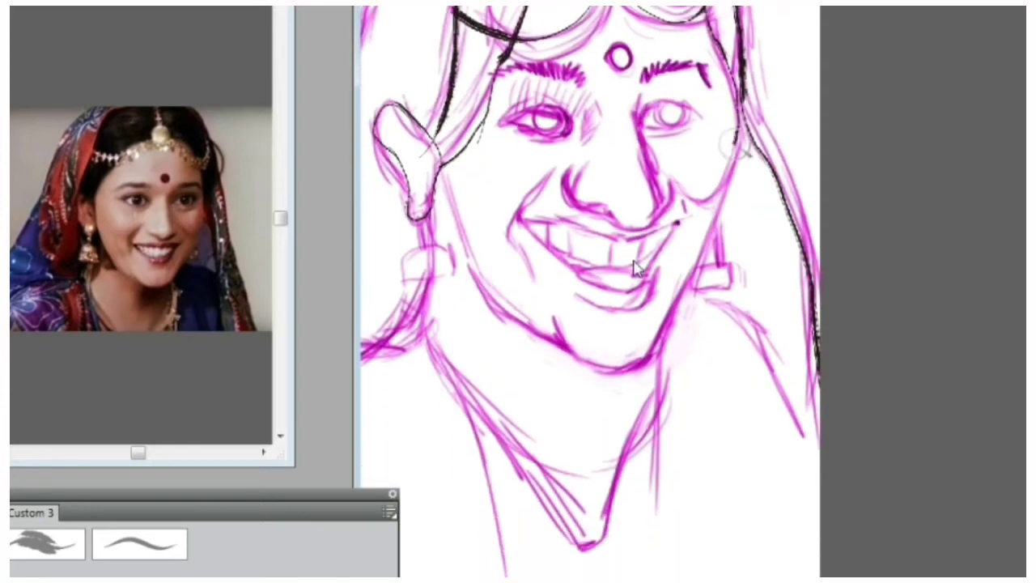
left_click_drag(734, 144, 709, 235)
mouse_move(672, 179)
left_mouse_down()
mouse_move(719, 194)
mouse_move(670, 334)
mouse_move(644, 364)
left_mouse_up()
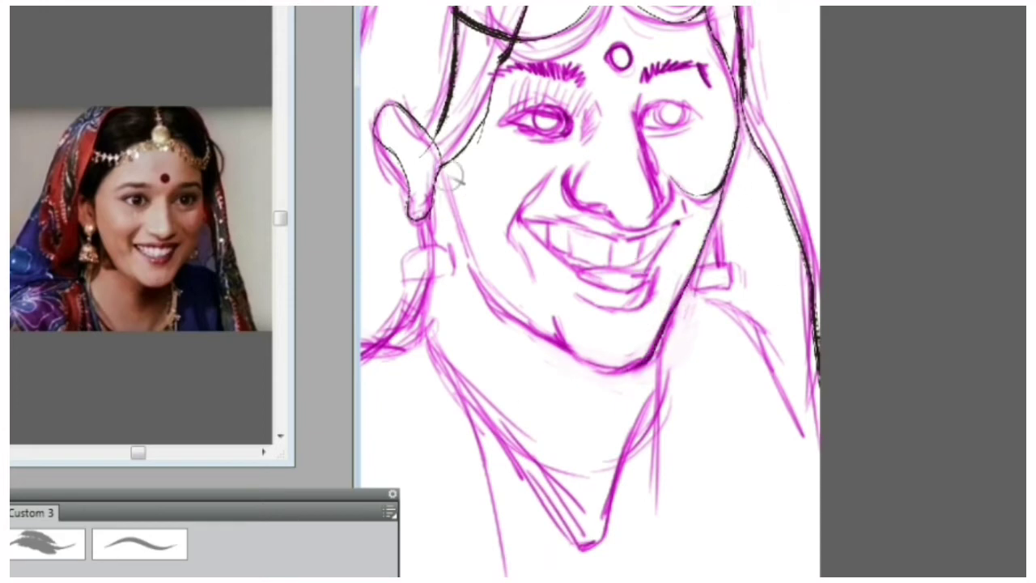
mouse_move(439, 164)
left_mouse_down()
mouse_move(534, 325)
mouse_move(615, 372)
left_mouse_up()
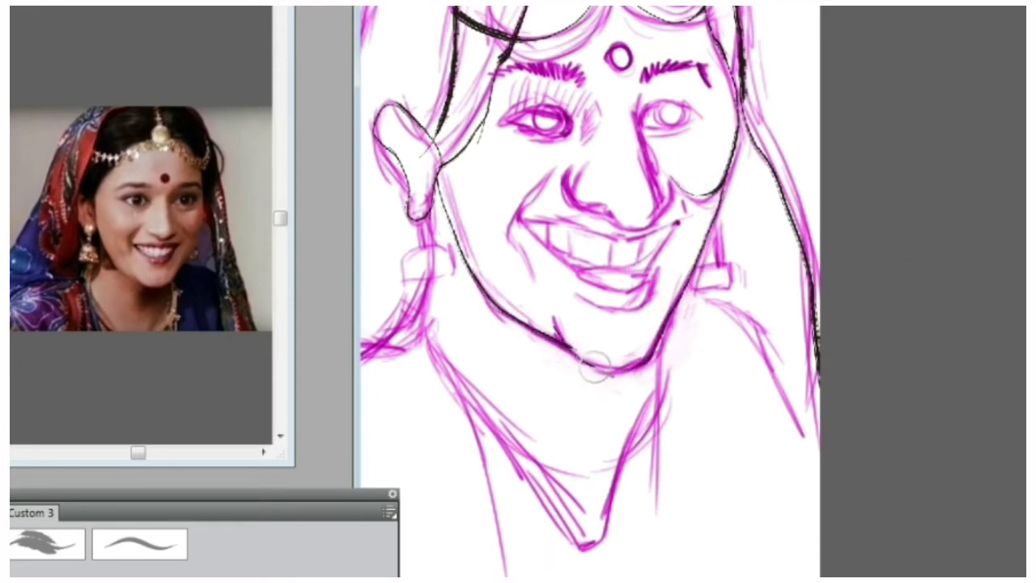
Step: Ink both eyebrows in black with dense, short hair-like strokes
scroll(759, 208, "up", 2)
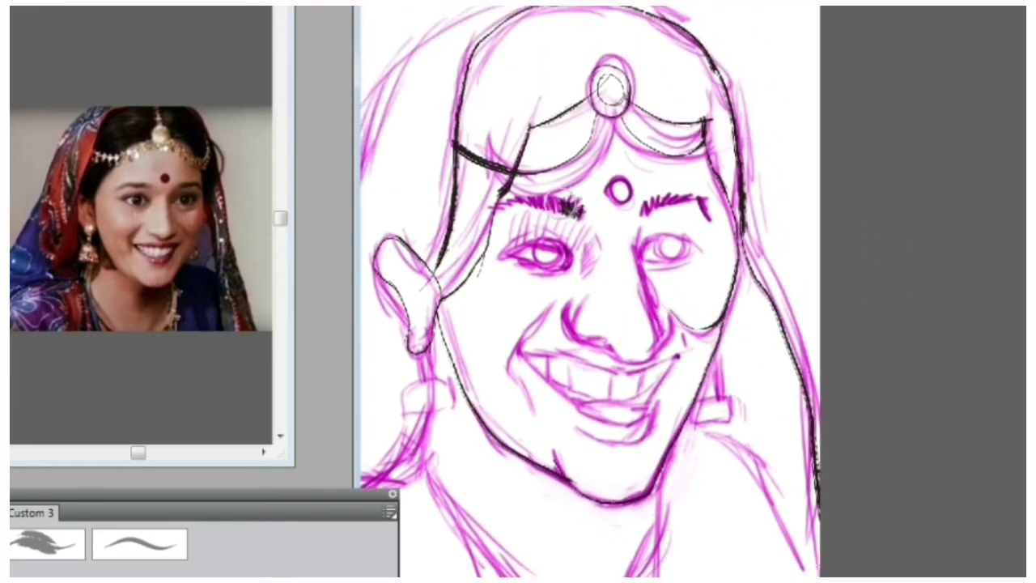
left_click_drag(571, 208, 503, 204)
mouse_move(643, 211)
left_mouse_down()
mouse_move(703, 196)
mouse_move(722, 219)
left_mouse_up()
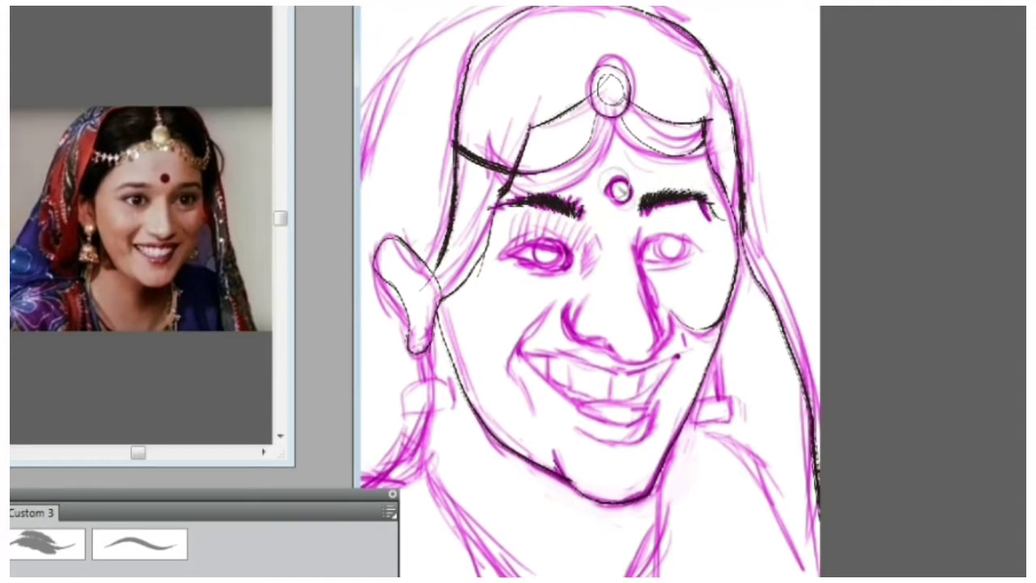
Step: Ink the lids and irises of both eyes in black, undoing misplaced strokes
left_click_drag(613, 181, 623, 200)
key("ctrl+z")
mouse_move(509, 251)
left_mouse_down()
mouse_move(580, 257)
mouse_move(518, 259)
mouse_move(558, 262)
left_mouse_up()
key("ctrl+z")
mouse_move(647, 242)
left_mouse_down()
mouse_move(699, 241)
mouse_move(704, 251)
mouse_move(677, 237)
mouse_move(632, 237)
mouse_move(664, 323)
left_mouse_up()
key("ctrl+z")
key("ctrl+z")
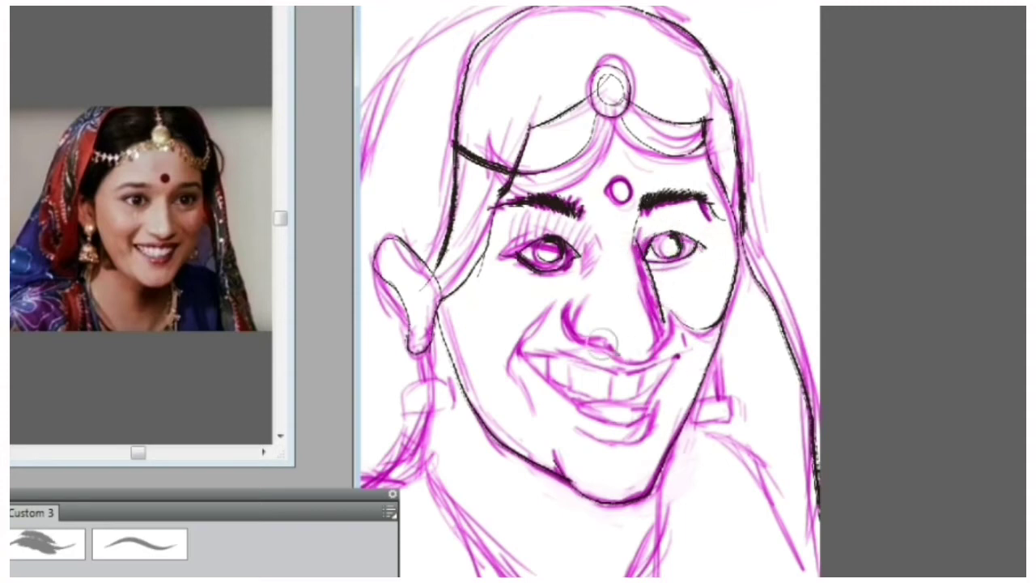
Step: Undo the first nose strokes and ink the nostrils and the underside of the nose in black
mouse_move(573, 302)
left_mouse_down()
mouse_move(592, 338)
mouse_move(642, 357)
mouse_move(659, 322)
left_mouse_up()
key("ctrl+alt+z")
key("ctrl+alt+z")
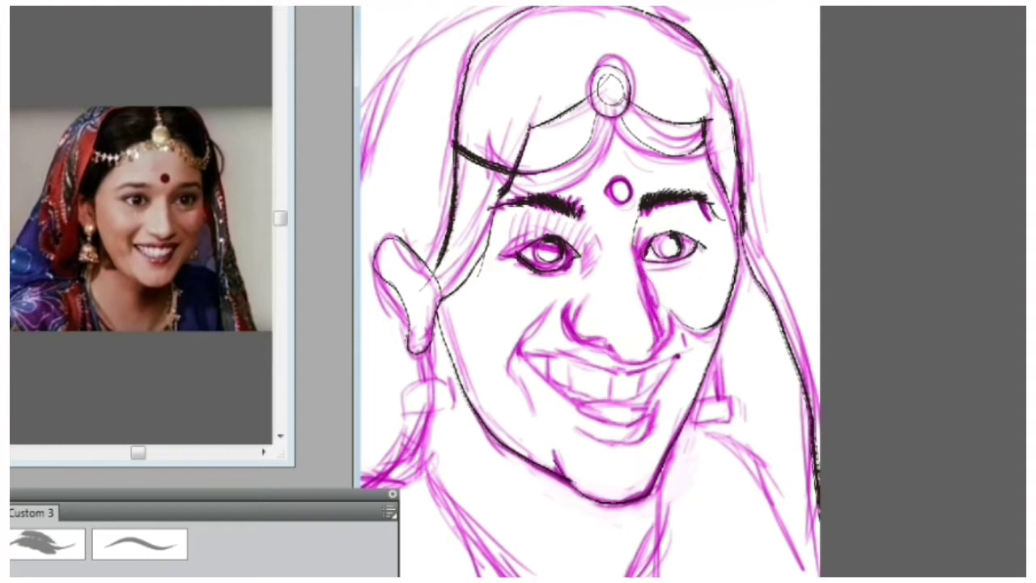
scroll(636, 267, "down", 2)
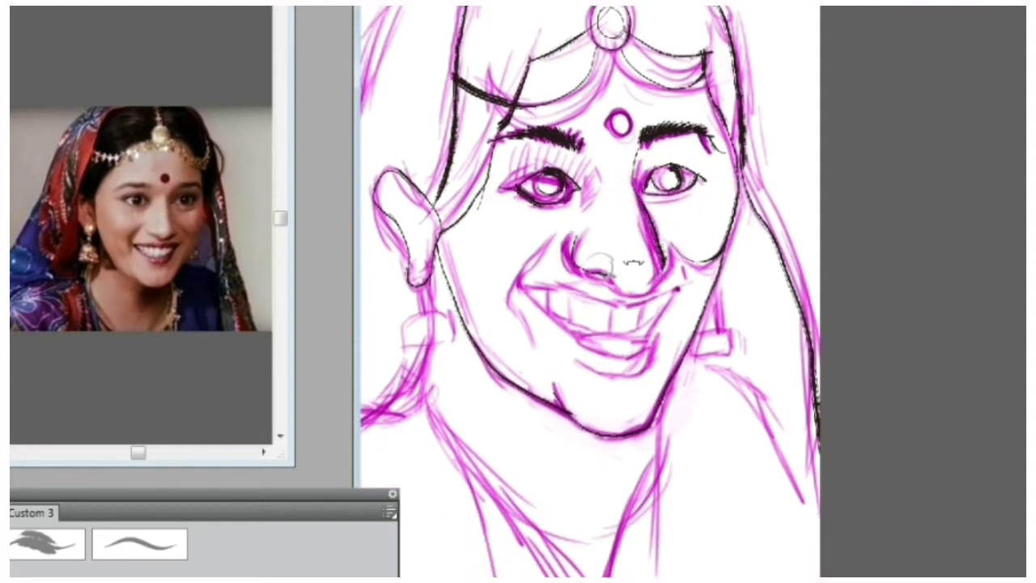
mouse_move(601, 266)
left_mouse_down()
mouse_move(671, 280)
mouse_move(679, 252)
mouse_move(672, 273)
left_mouse_up()
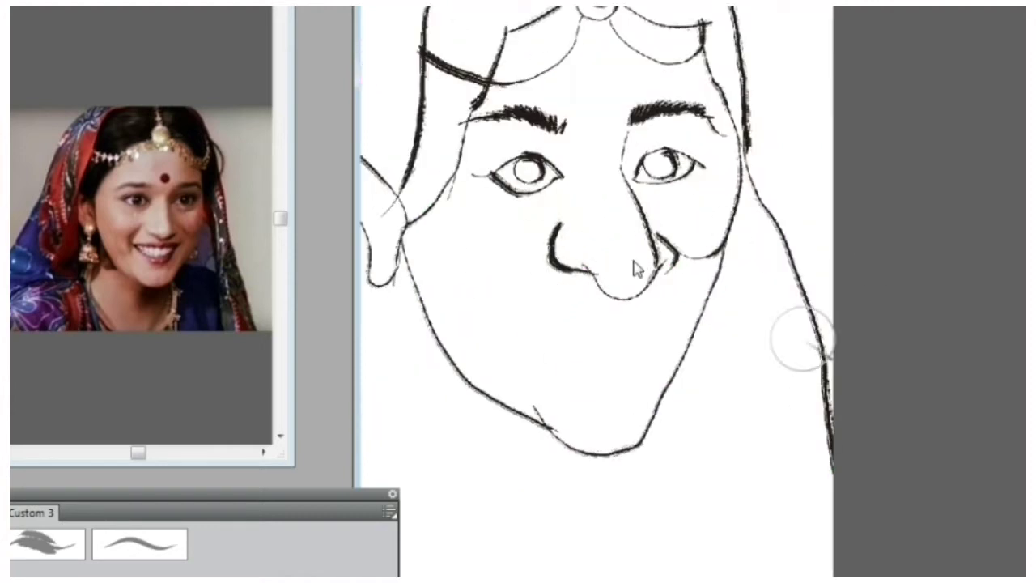
Step: Rework the nose tip and bridge with thicker black lines and hide the magenta sketch to check the ink
mouse_move(606, 272)
left_mouse_down()
mouse_move(629, 272)
mouse_move(689, 226)
mouse_move(676, 234)
left_mouse_up()
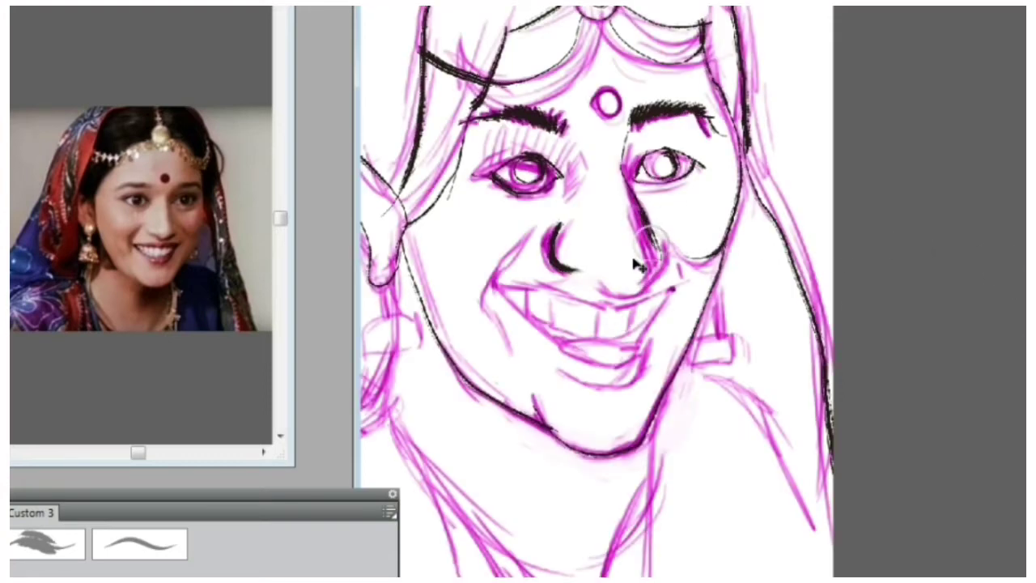
mouse_move(646, 236)
left_mouse_down()
mouse_move(596, 275)
mouse_move(619, 273)
mouse_move(583, 260)
mouse_move(601, 270)
mouse_move(658, 266)
left_mouse_up()
left_click(979, 271, "alt")
key("ctrl+plus")
key("ctrl+plus")
key("ctrl+plus")
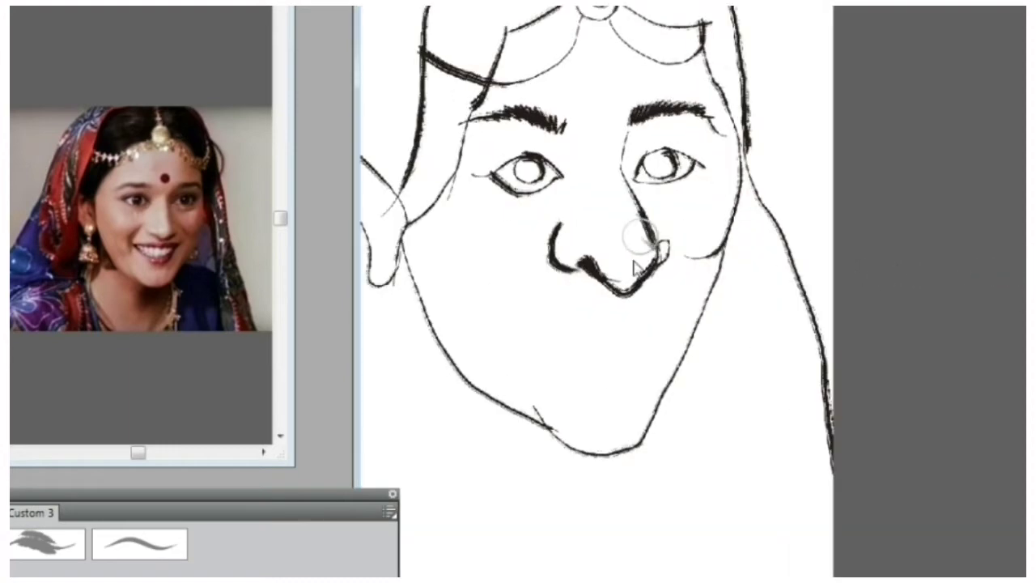
Step: Ink the line from the inner brow down the nose bridge and around the nostril wing in black, removing excess thickness
scroll(893, 251, "down", 2)
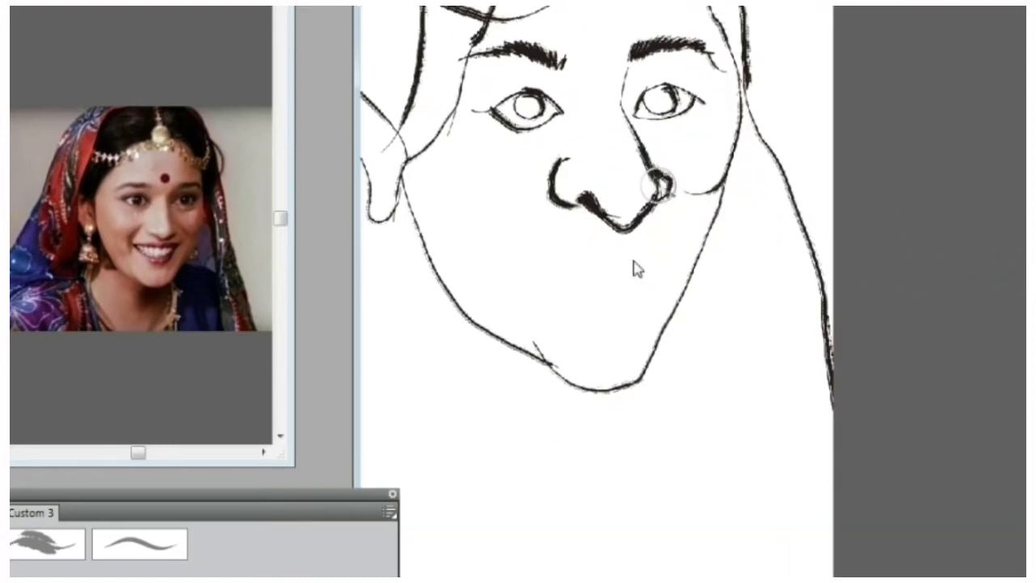
left_click_drag(622, 65, 649, 183)
left_click_drag(640, 141, 649, 158)
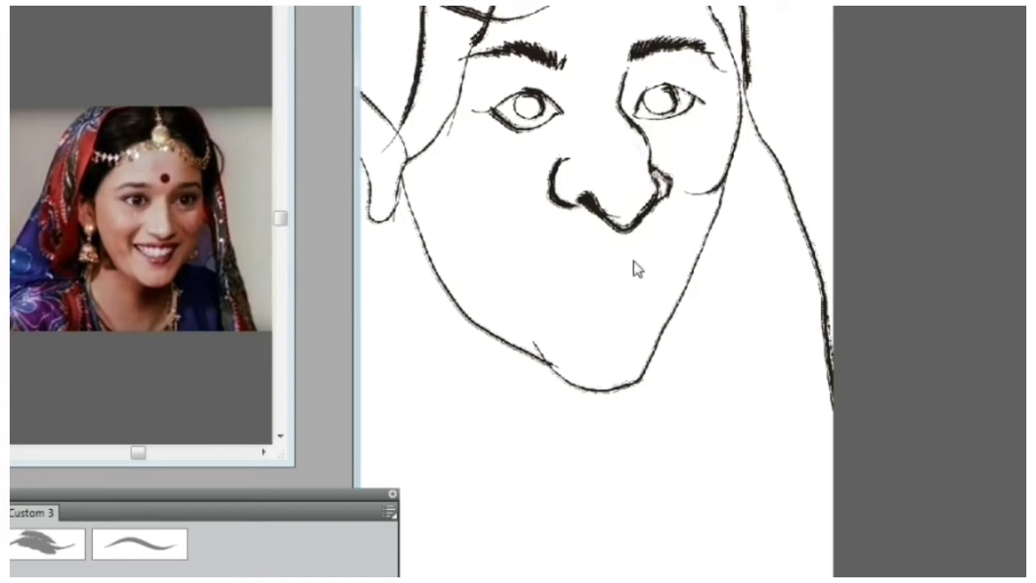
key("ctrl+z")
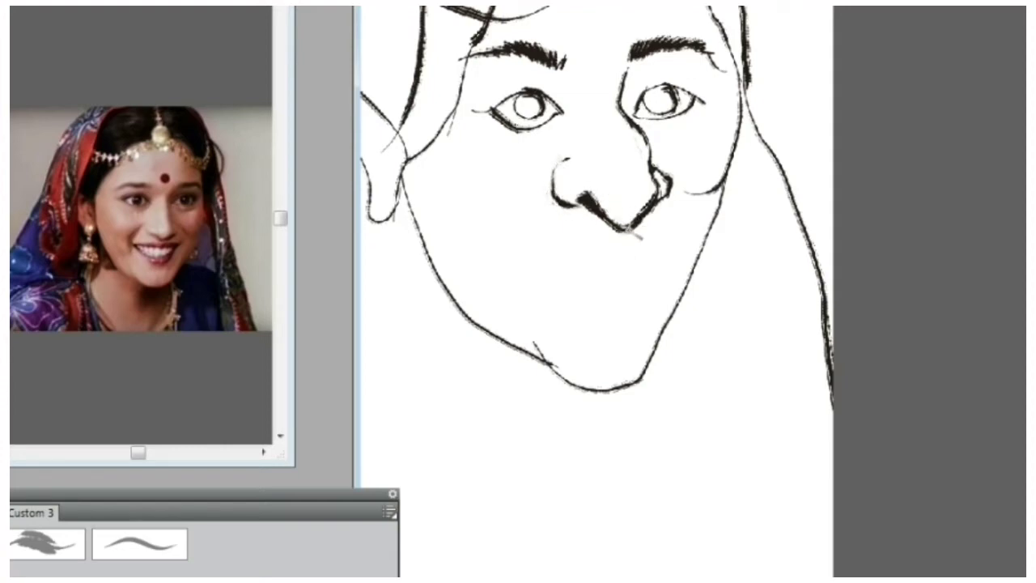
Step: Ink the outline of the smiling mouth in black over the magenta sketch, covering the upper and lower lip lines
key("ctrl+minus")
key("ctrl+minus")
key("ctrl+minus")
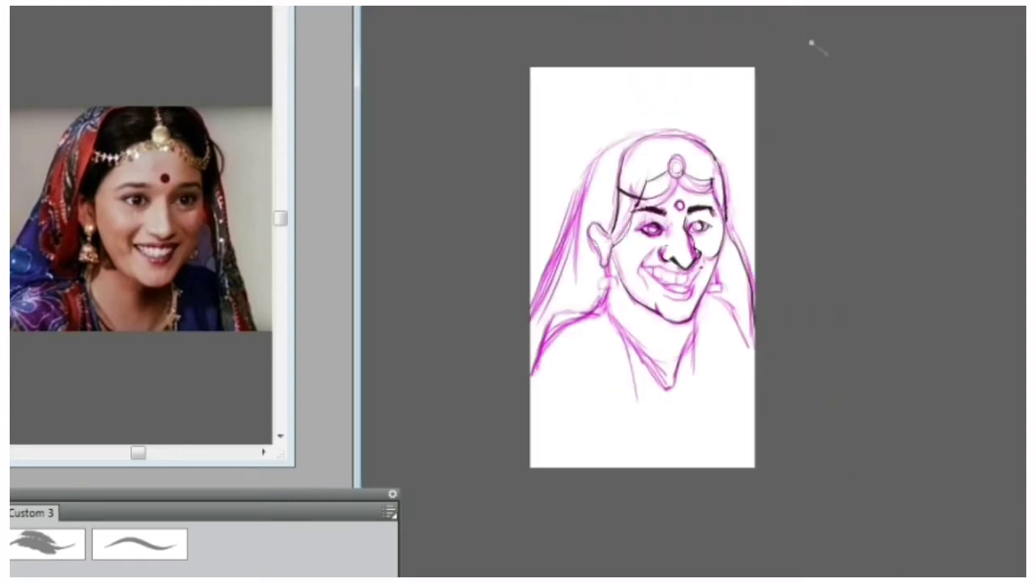
key("ctrl+plus")
key("ctrl+plus")
key("ctrl+plus")
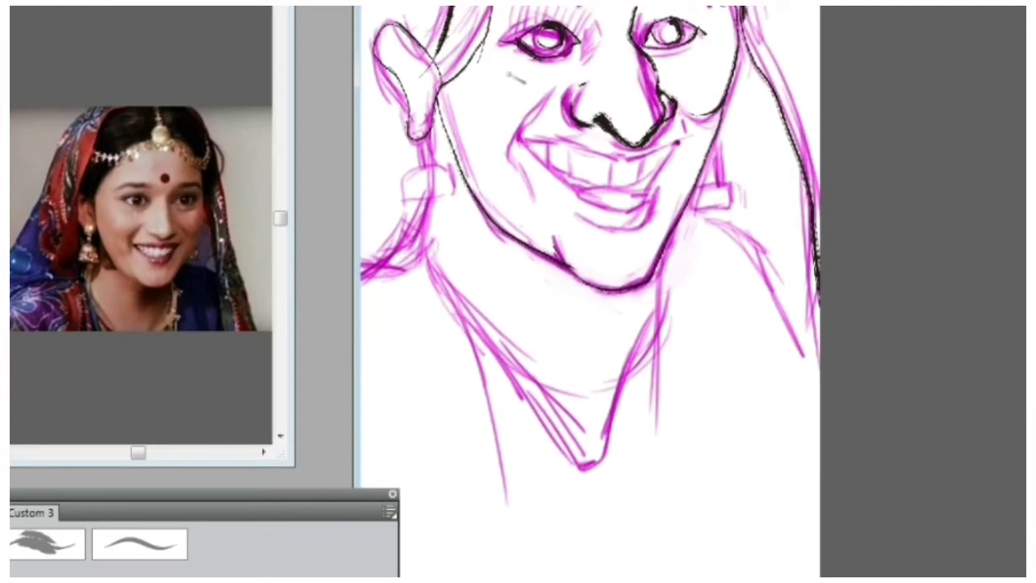
mouse_move(519, 136)
left_mouse_down()
mouse_move(622, 158)
mouse_move(677, 144)
mouse_move(648, 201)
mouse_move(562, 181)
mouse_move(645, 202)
left_mouse_up()
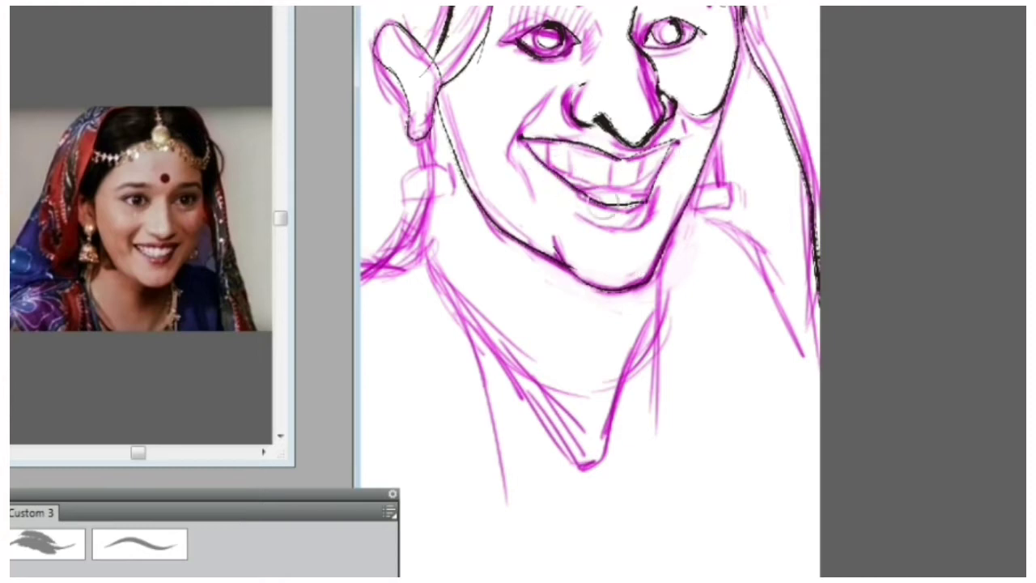
Step: Ink the teeth and the inner edge of the lower lip with thin black lines, and hide the magenta sketch
mouse_move(543, 144)
left_mouse_down()
mouse_move(605, 183)
mouse_move(662, 157)
left_mouse_up()
key("ctrl+z")
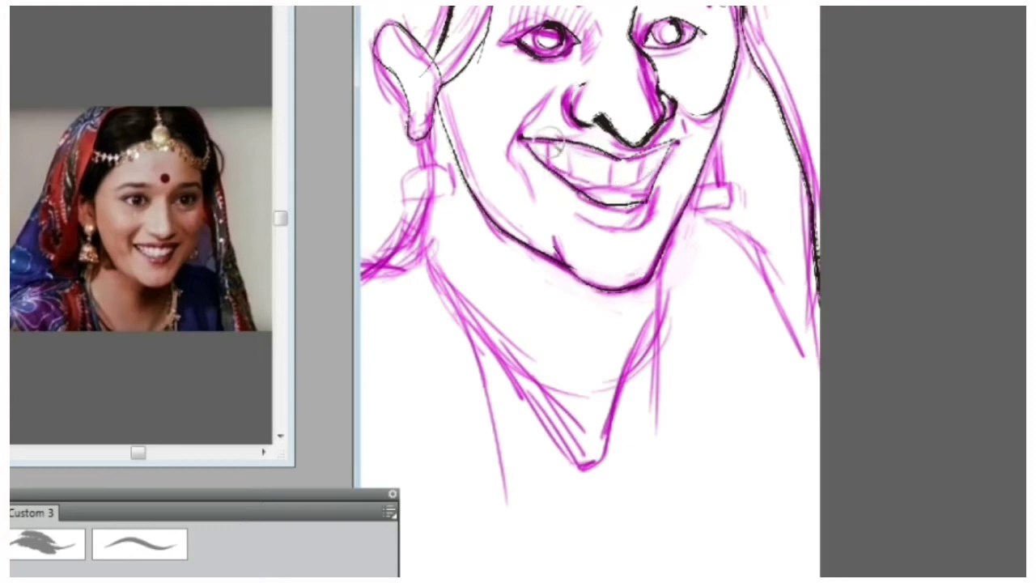
mouse_move(550, 144)
left_mouse_down()
mouse_move(605, 183)
mouse_move(670, 152)
mouse_move(569, 172)
left_mouse_up()
left_click_drag(644, 169, 678, 143)
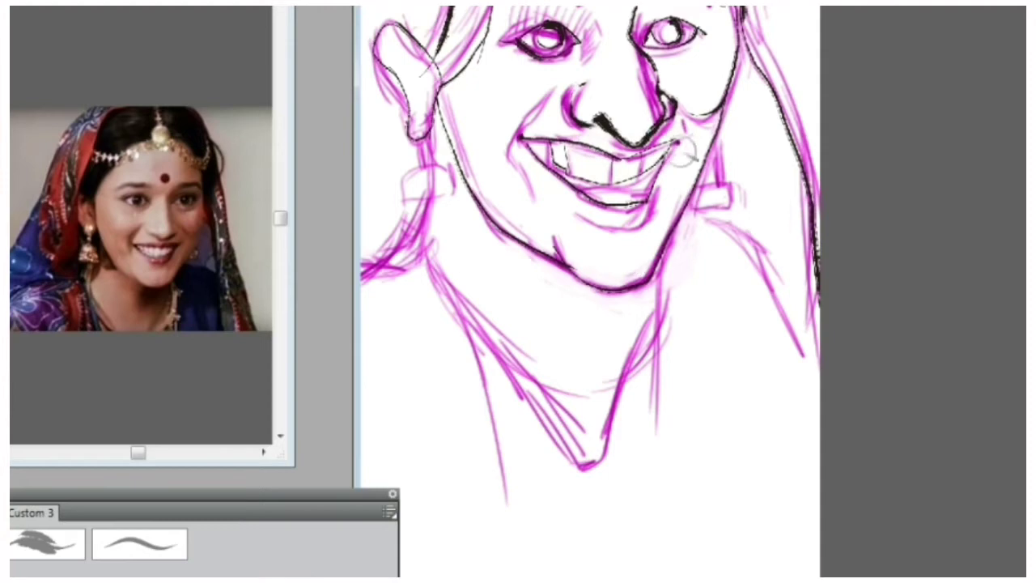
left_click_drag(651, 184, 586, 192)
left_click(1024, 167)
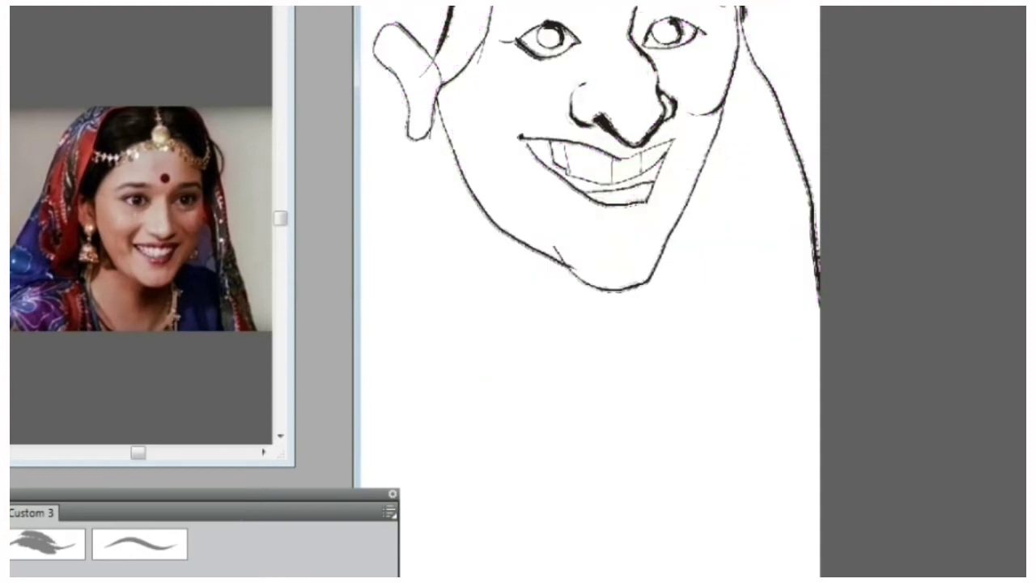
Step: Add thin tooth dividers and darken the mouth corner beneath the nostril, undoing misplaced strokes
left_click_drag(652, 157, 653, 208)
left_click_drag(587, 200, 594, 232)
left_click_drag(672, 187, 671, 196)
mouse_move(610, 237)
left_mouse_down()
mouse_move(612, 255)
mouse_move(633, 253)
left_mouse_up()
key("ctrl+alt+z")
key("ctrl+alt+z")
left_click_drag(674, 186, 672, 196)
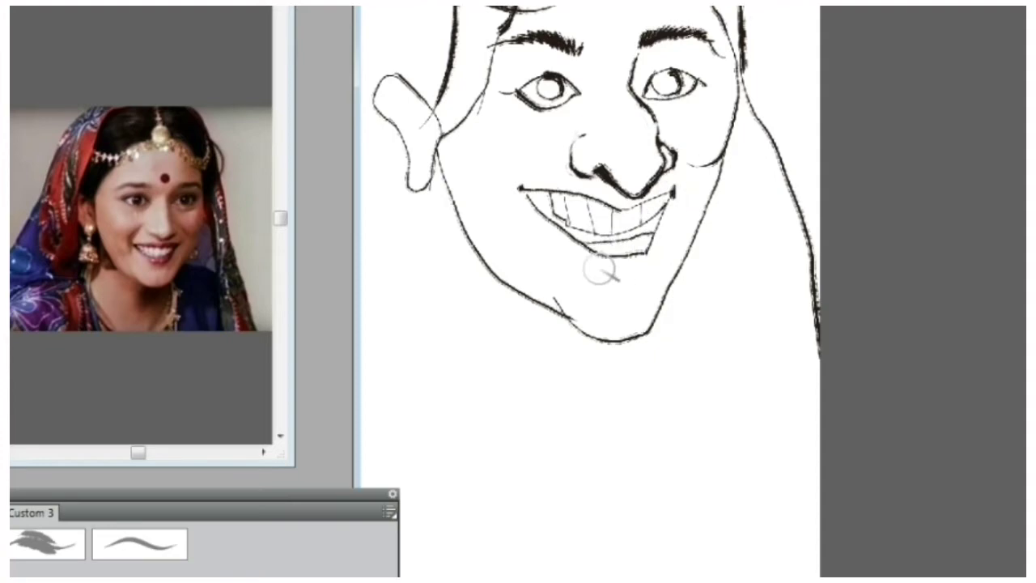
Step: Ink a thick black curve under the lower lip and the smile crease beside the mouth, redoing unsatisfactory strokes
mouse_move(619, 273)
left_mouse_down()
mouse_move(604, 275)
mouse_move(656, 246)
left_mouse_up()
key("ctrl+alt+z")
key("ctrl+alt+z")
key("ctrl+z")
mouse_move(572, 265)
left_mouse_down()
mouse_move(619, 278)
mouse_move(657, 245)
left_mouse_up()
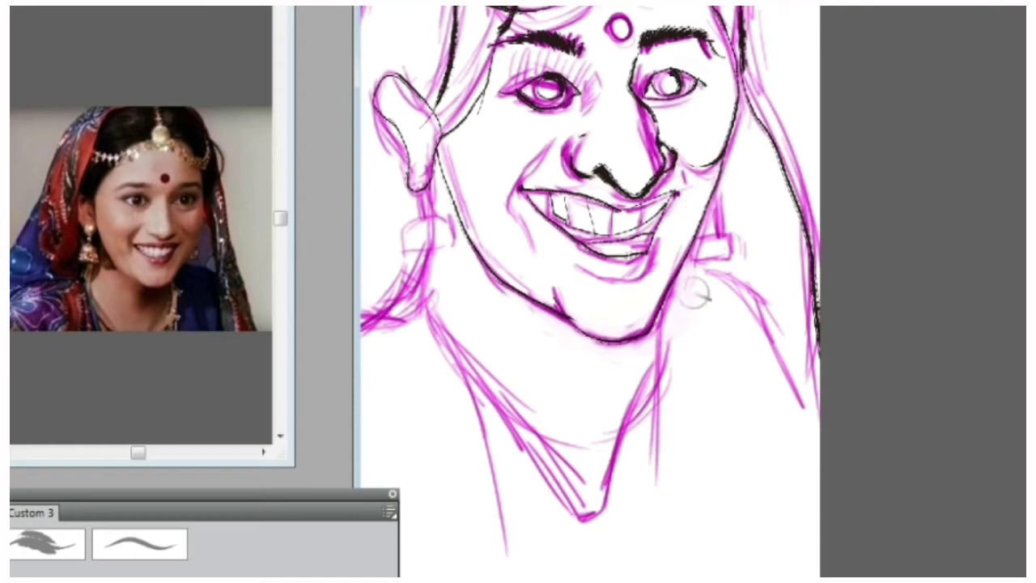
left_click_drag(642, 278, 570, 262)
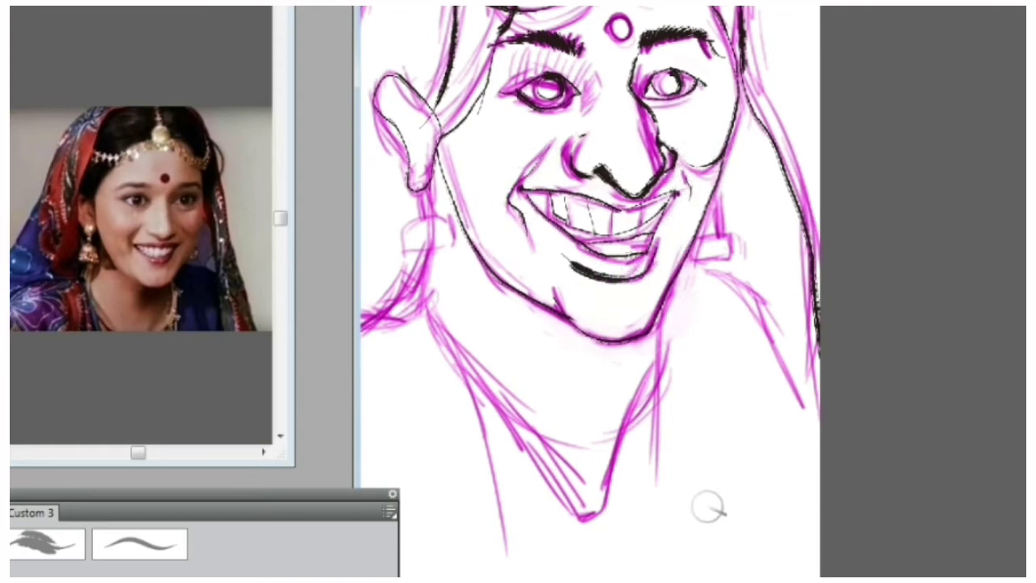
Step: Try inking both hanging earrings in black, each with a square pendant below the ear
mouse_move(435, 165)
left_mouse_down()
mouse_move(417, 175)
mouse_move(411, 243)
mouse_move(447, 244)
left_mouse_up()
key("ctrl+minus")
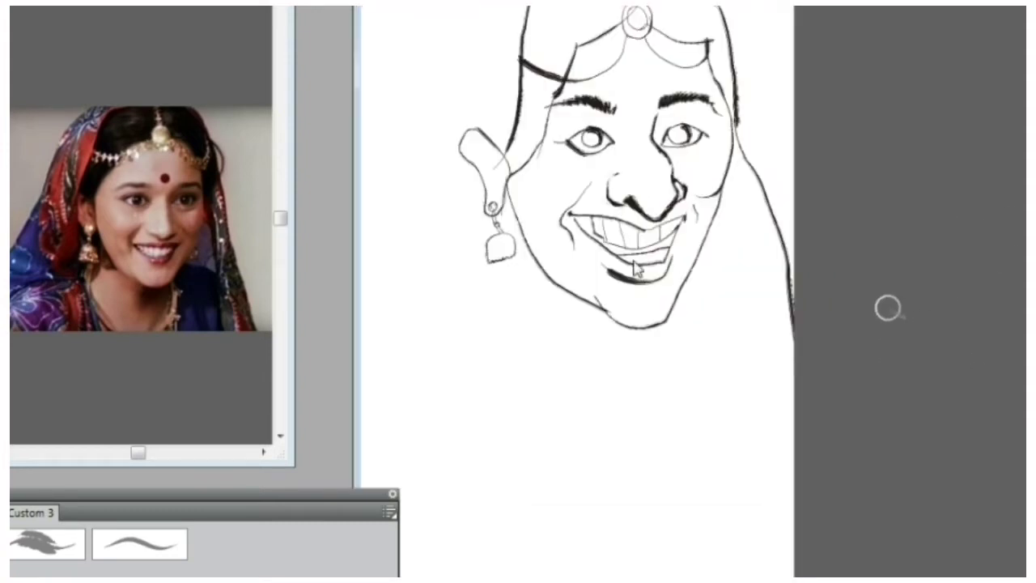
left_click_drag(501, 237, 521, 258)
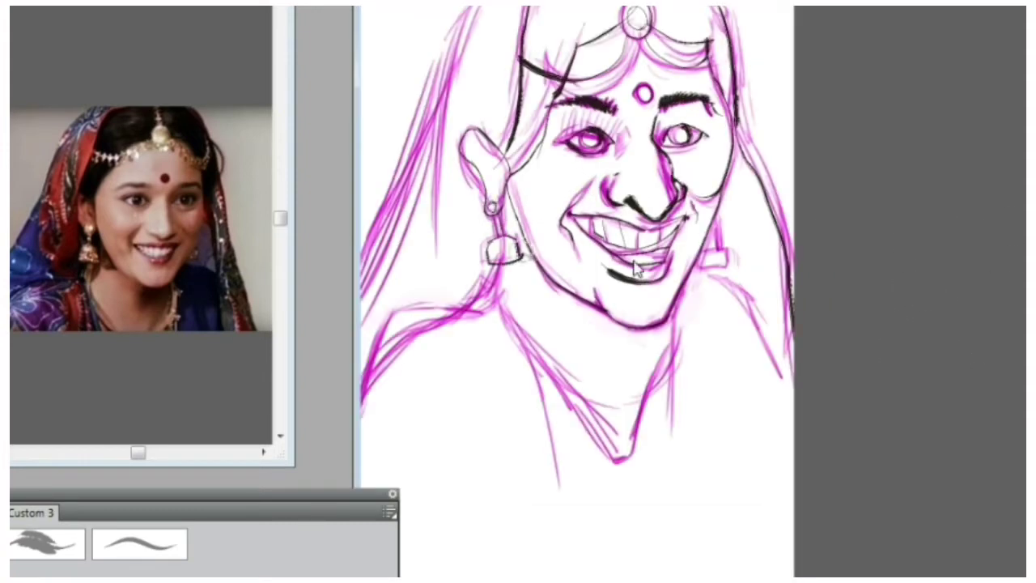
left_click_drag(716, 215, 732, 268)
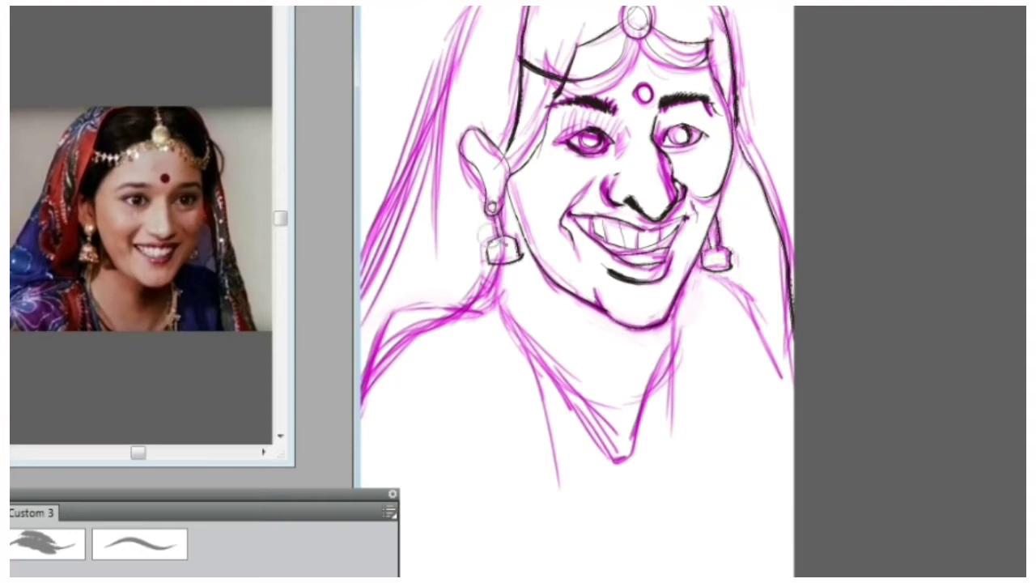
Step: Try inking the V-shaped neckline with thick black lines and the garment edges with thinner lines
left_click_drag(502, 312, 639, 484)
left_click_drag(670, 350, 638, 490)
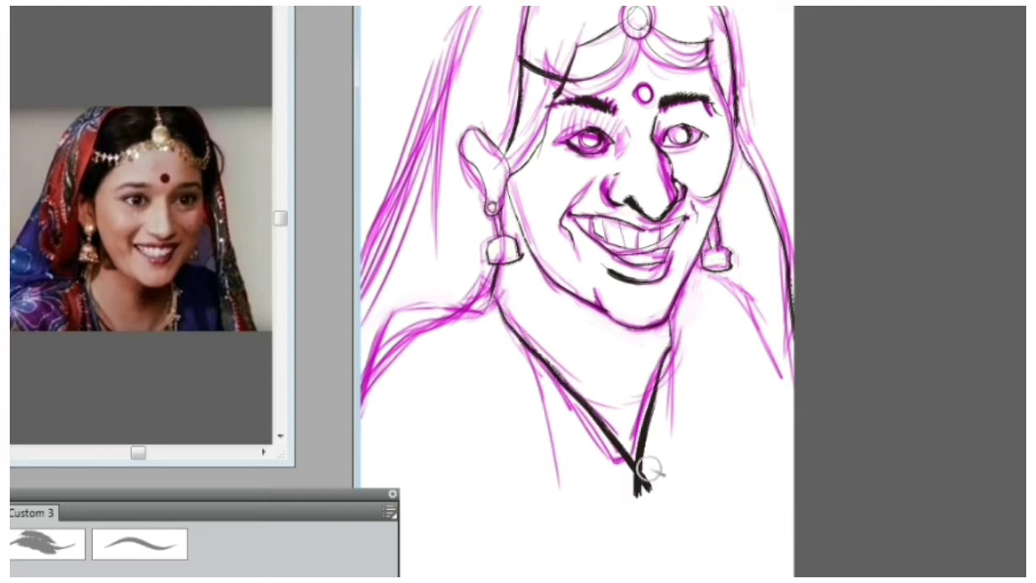
left_click_drag(521, 344, 565, 499)
left_click_drag(666, 348, 684, 492)
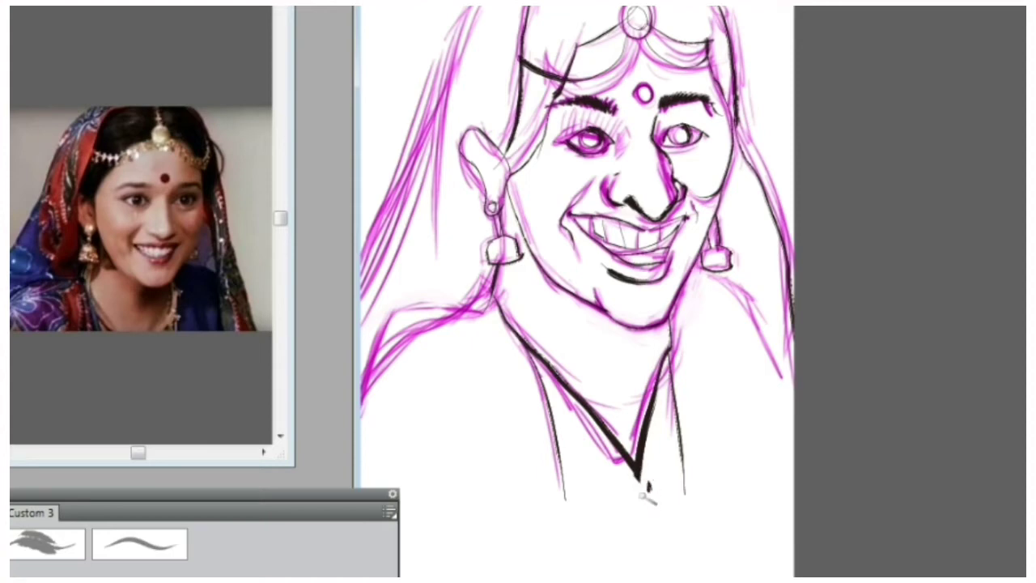
Step: Undo the neckline and earring strokes back to the bare magenta sketch below the face
key("ctrl+alt+z")
key("ctrl+alt+z")
key("ctrl+alt+z")
key("ctrl+alt+z")
key("ctrl+alt+z")
key("ctrl+alt+z")
key("ctrl+alt+z")
key("ctrl+alt+z")
key("ctrl+alt+z")
key("ctrl+alt+z")
key("ctrl+alt+z")
key("ctrl+alt+z")
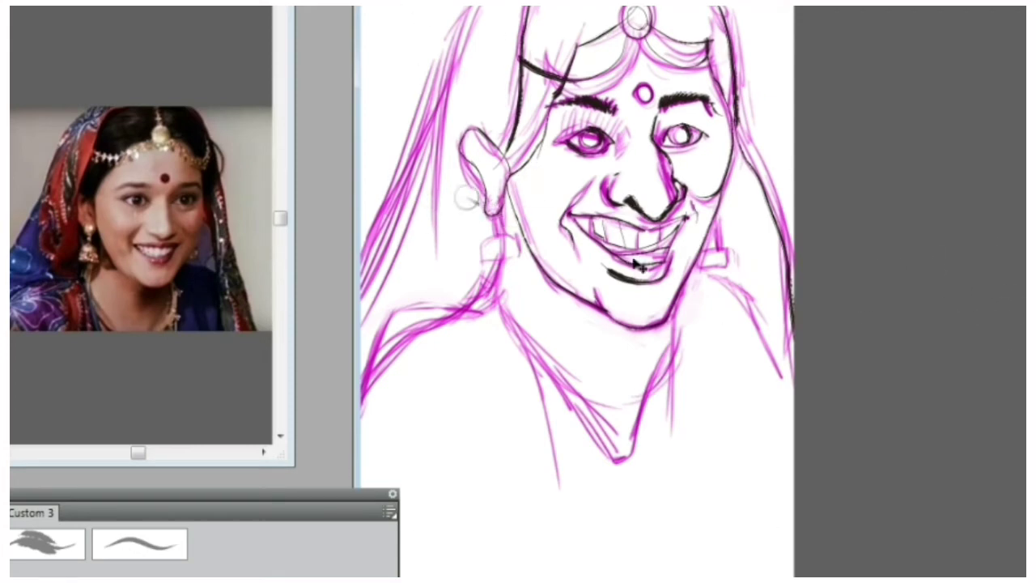
Step: Try inking the earrings again with a small stud and square pendant, and undo the strokes
left_click_drag(490, 236, 522, 252)
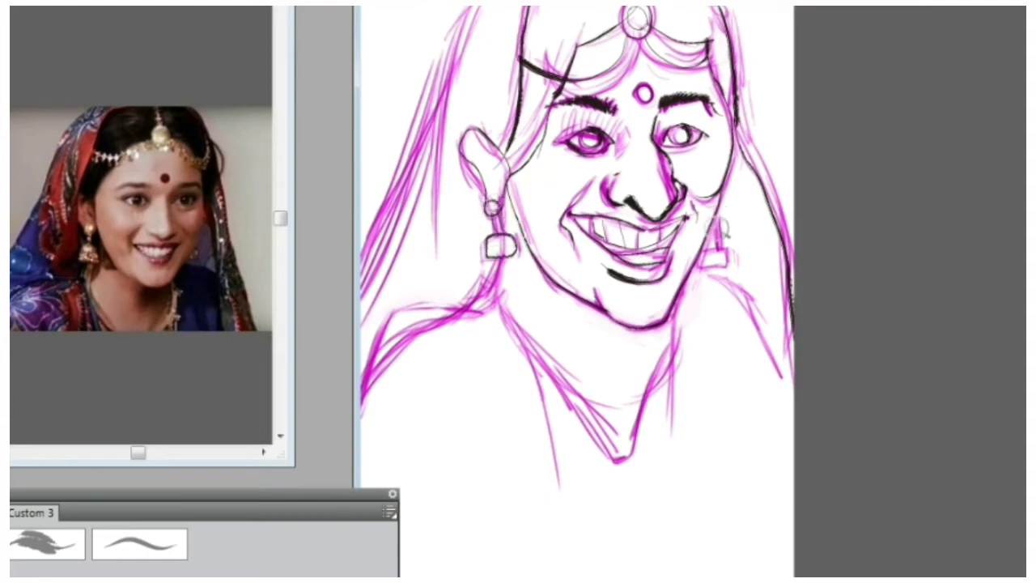
left_click_drag(717, 239, 720, 257)
key("ctrl+z")
key("ctrl+z")
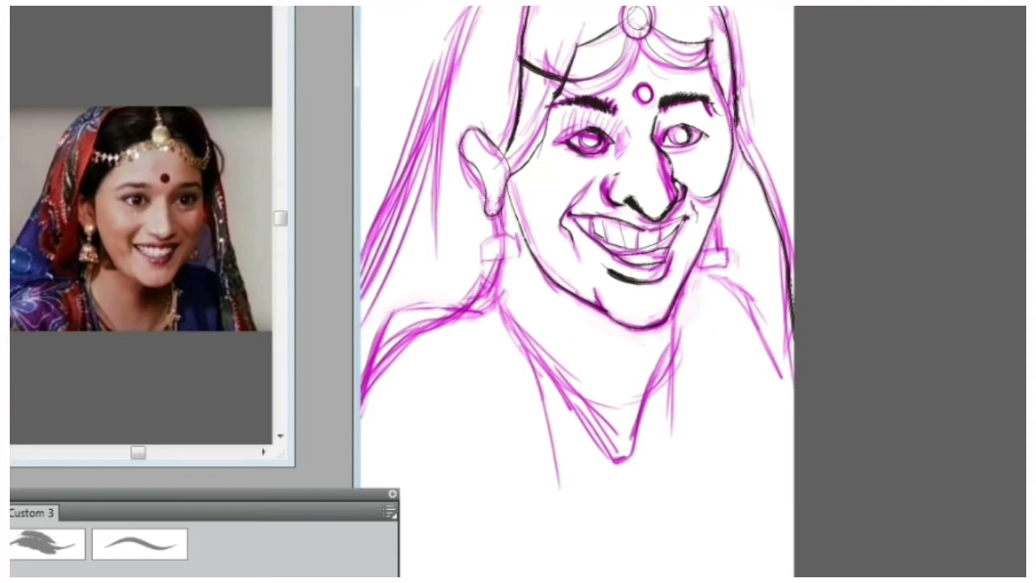
Step: Ink the veil's outer contour in black over the head and down both sides, redoing the misplaced side stroke
scroll(658, 118, "up", 3)
mouse_move(472, 134)
left_mouse_down()
mouse_move(602, 69)
mouse_move(715, 134)
left_mouse_up()
mouse_move(473, 135)
left_mouse_down()
mouse_move(440, 191)
mouse_move(361, 411)
left_mouse_up()
left_click_drag(741, 274, 793, 444)
key("ctrl+z")
mouse_move(737, 292)
left_mouse_down()
mouse_move(777, 373)
mouse_move(798, 499)
left_mouse_up()
Step: Ink both shoulders, the V-shaped neckline and the wavy collar trim in black
left_click_drag(728, 414, 800, 544)
scroll(806, 552, "down", 3)
mouse_move(500, 225)
left_mouse_down()
mouse_move(458, 320)
mouse_move(362, 406)
left_mouse_up()
left_click_drag(496, 306, 626, 484)
left_click_drag(669, 360, 629, 492)
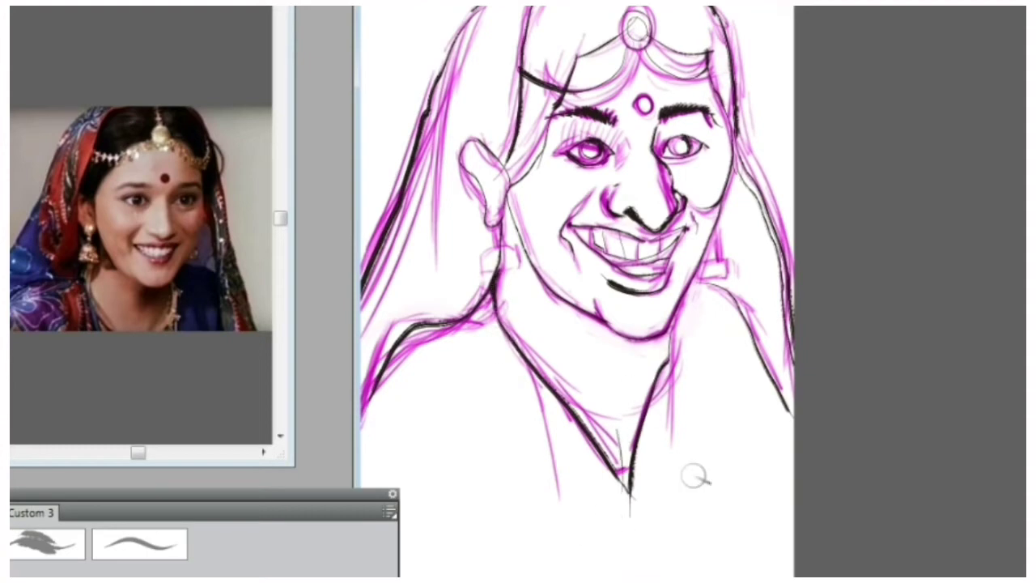
mouse_move(712, 299)
left_mouse_down()
mouse_move(686, 312)
mouse_move(676, 437)
left_mouse_up()
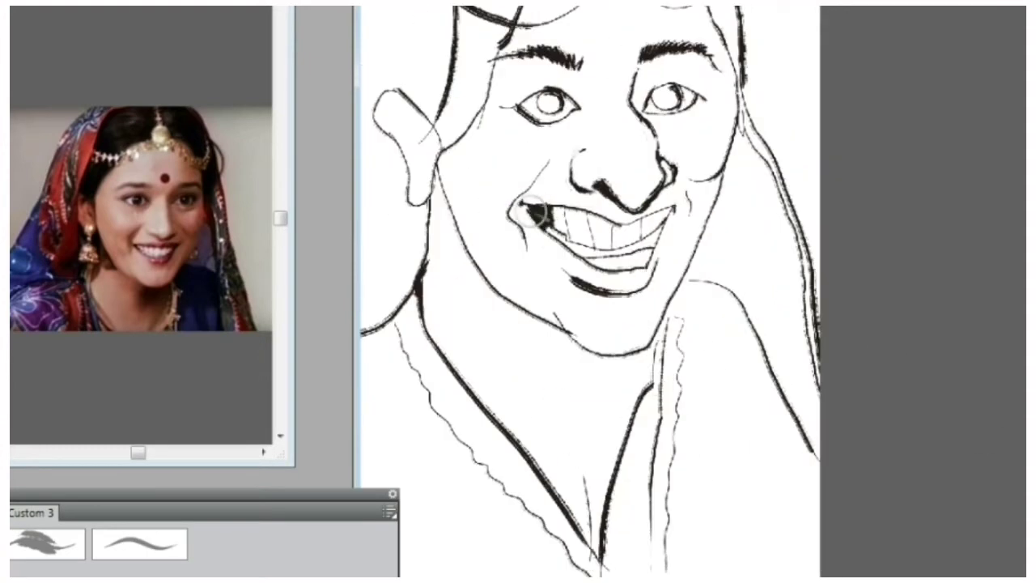
Step: Fill the mouth's dark corner and the gap beneath the upper teeth with solid black
mouse_move(548, 230)
left_mouse_down()
mouse_move(592, 252)
mouse_move(627, 250)
left_mouse_up()
key("ctrl+plus")
key("ctrl+plus")
mouse_move(534, 195)
left_mouse_down()
mouse_move(580, 159)
mouse_move(559, 183)
mouse_move(567, 189)
mouse_move(588, 150)
mouse_move(516, 200)
mouse_move(574, 189)
left_mouse_up()
left_click_drag(431, 214, 453, 213)
left_click_drag(825, 579, 749, 579)
mouse_move(599, 161)
left_mouse_down()
mouse_move(648, 190)
mouse_move(639, 202)
left_mouse_up()
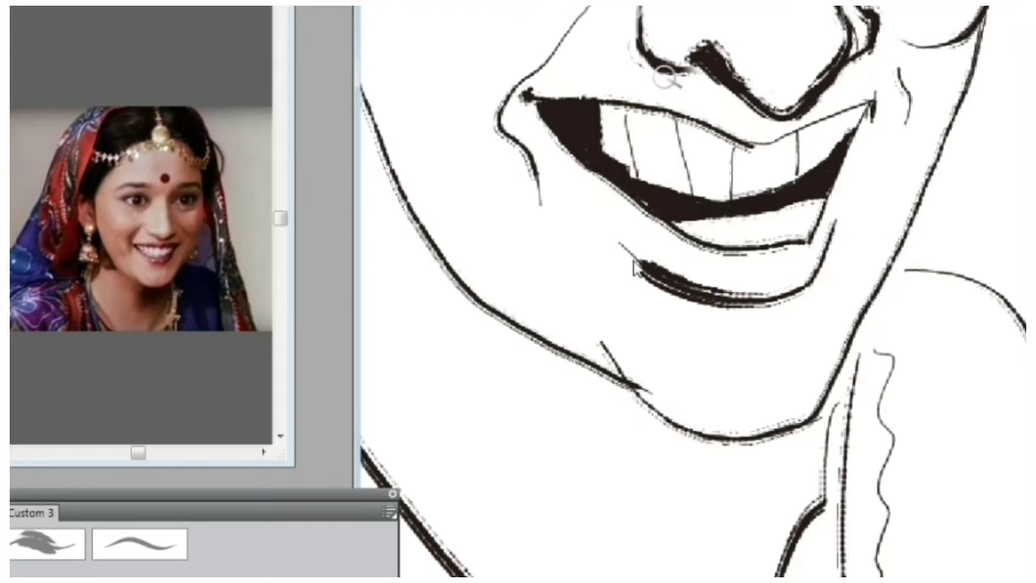
Step: Fill the hair with solid black around the forehead jewellery, leaving the pendant and its chains unfilled
key("ctrl+0")
left_click(712, 186)
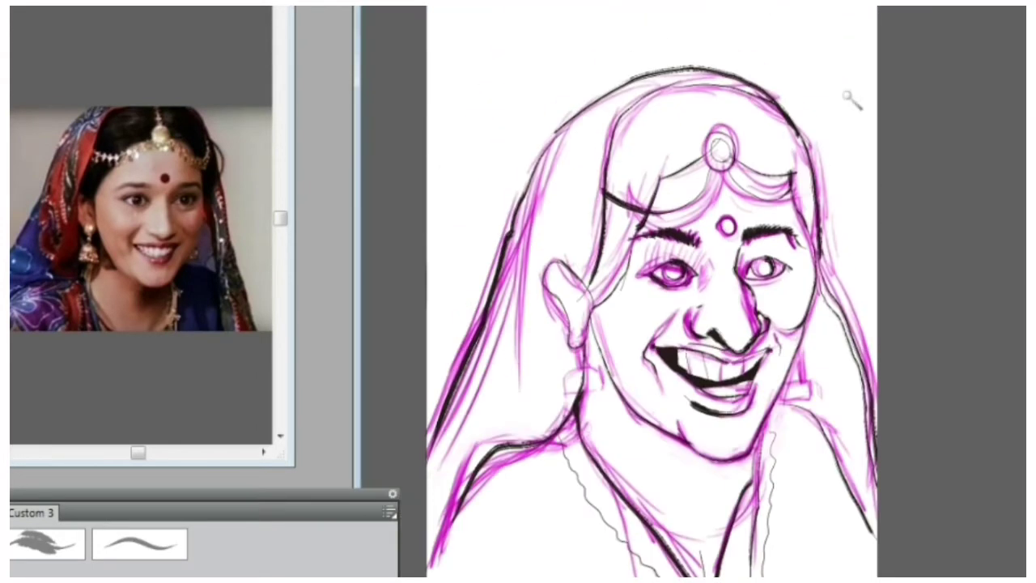
mouse_move(639, 121)
left_mouse_down()
mouse_move(621, 142)
mouse_move(645, 146)
mouse_move(623, 186)
mouse_move(689, 152)
mouse_move(650, 109)
mouse_move(691, 97)
mouse_move(685, 137)
mouse_move(712, 130)
left_mouse_up()
key("ctrl+z")
mouse_move(634, 166)
left_mouse_down()
mouse_move(642, 114)
mouse_move(626, 130)
mouse_move(659, 139)
mouse_move(644, 171)
mouse_move(668, 170)
mouse_move(644, 247)
mouse_move(671, 194)
mouse_move(735, 170)
mouse_move(773, 186)
mouse_move(789, 211)
mouse_move(663, 240)
mouse_move(796, 247)
mouse_move(861, 279)
mouse_move(741, 105)
mouse_move(529, 107)
mouse_move(644, 101)
mouse_move(563, 89)
mouse_move(697, 107)
mouse_move(562, 136)
mouse_move(575, 90)
mouse_move(669, 89)
mouse_move(654, 61)
mouse_move(682, 121)
mouse_move(678, 133)
mouse_move(564, 190)
mouse_move(743, 85)
mouse_move(781, 106)
mouse_move(746, 67)
mouse_move(866, 147)
mouse_move(919, 75)
mouse_move(947, 89)
mouse_move(847, 180)
mouse_move(934, 176)
mouse_move(902, 184)
mouse_move(960, 245)
mouse_move(967, 197)
mouse_move(982, 311)
left_mouse_up()
key("ctrl+minus")
key("ctrl+plus")
key("ctrl+plus")
key("ctrl+plus")
scroll(920, 69, "down", 3)
scroll(983, 311, "down", 1)
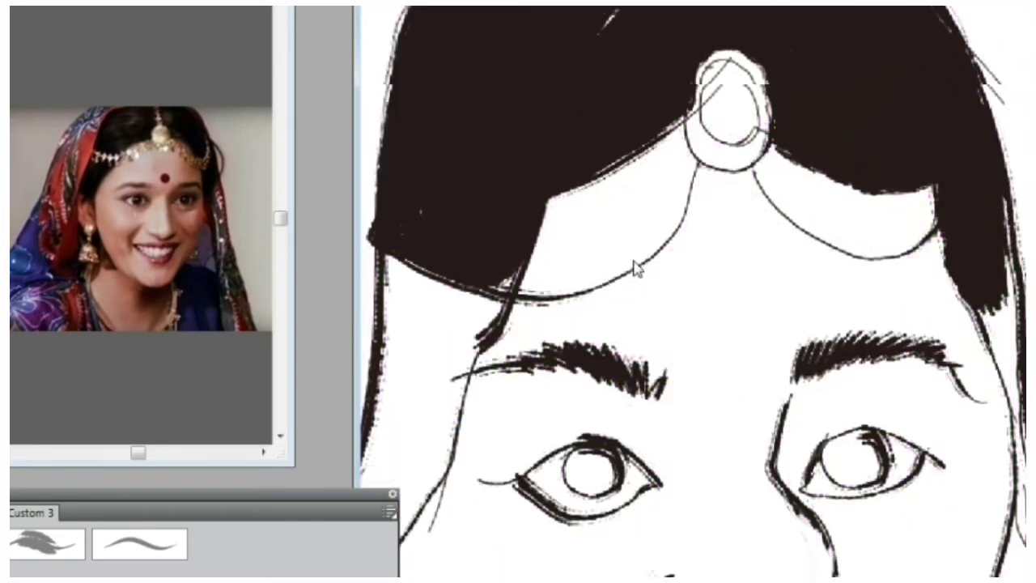
Step: Fill the veil with flat red and blue-violet areas and the blouse with dark navy
key("ctrl+minus")
key("ctrl+minus")
scroll(948, 223, "up", 3)
scroll(959, 70, "up", 2)
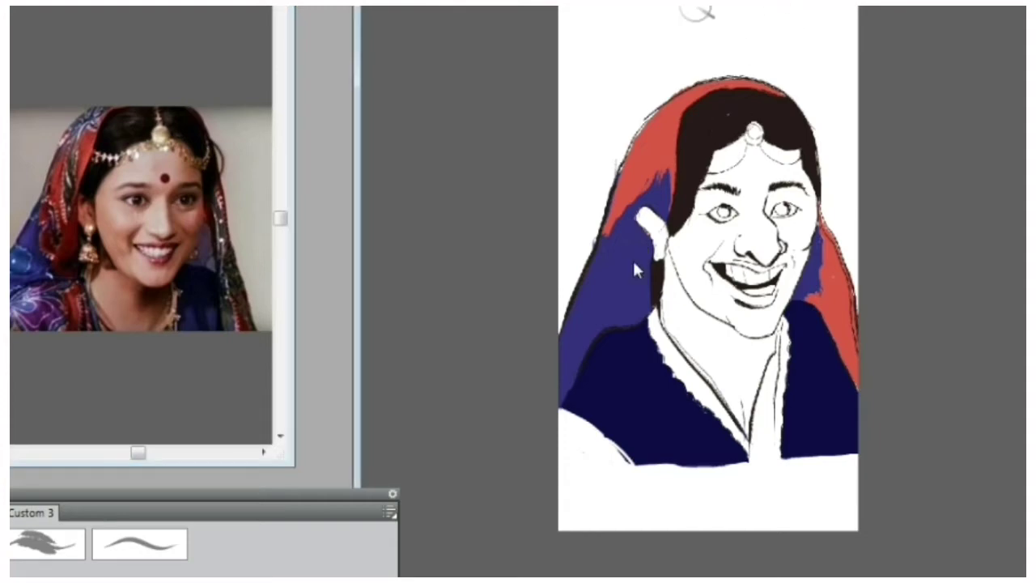
Step: Try painting the forehead with a pale greyish-beige skin tone
key("ctrl+plus")
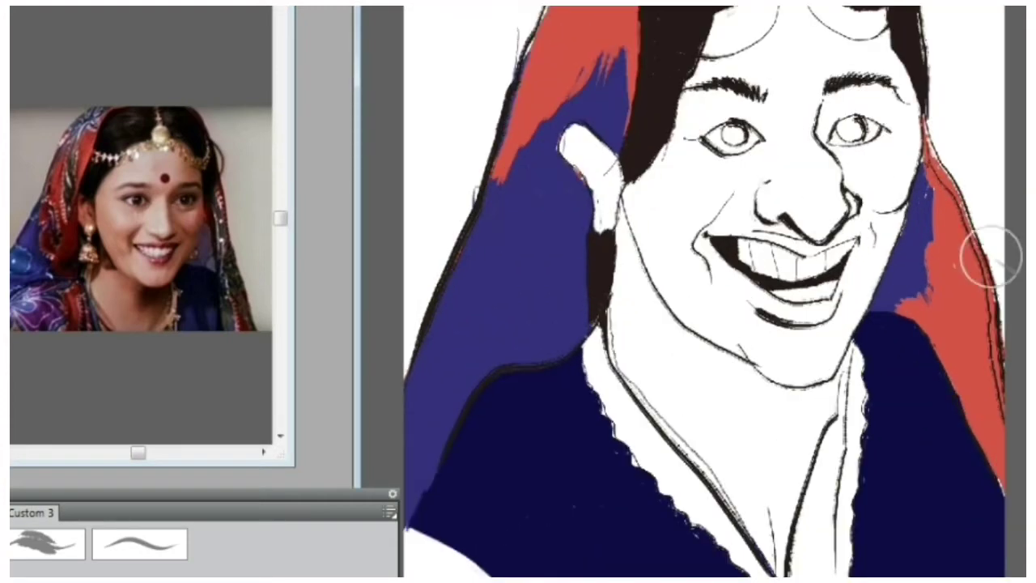
mouse_move(789, 49)
left_mouse_down()
mouse_move(773, 57)
mouse_move(714, 33)
left_mouse_up()
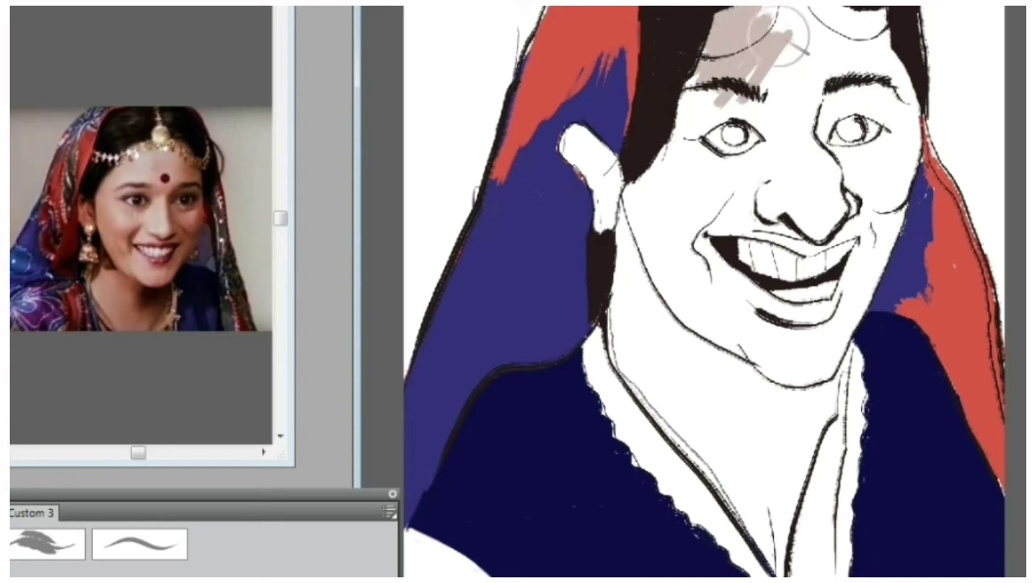
key("ctrl+minus")
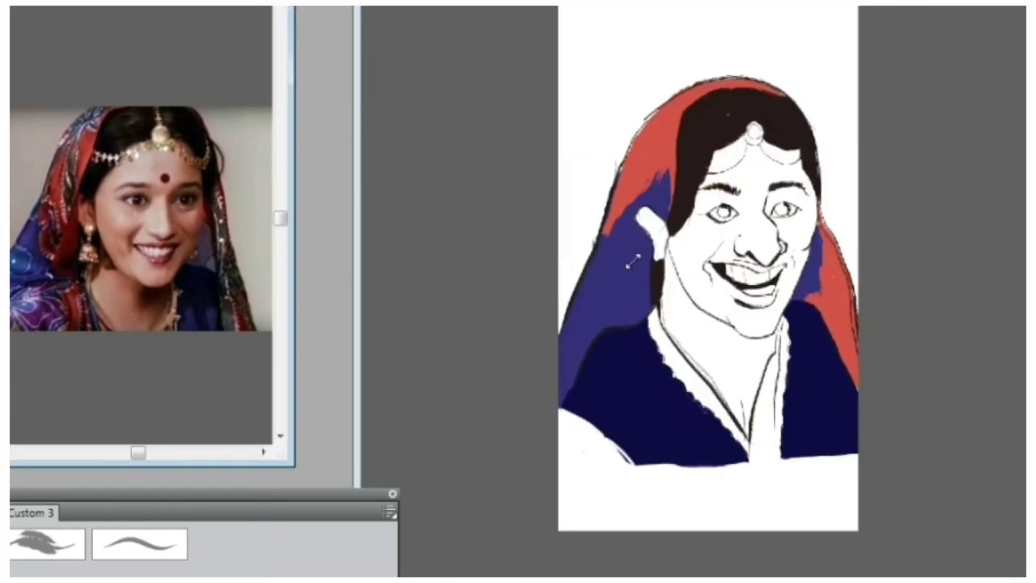
Step: Fill the face and neck with a flat salmon skin tone beneath the black line work
left_click(752, 161)
mouse_move(717, 178)
left_mouse_down()
mouse_move(727, 149)
mouse_move(717, 145)
mouse_move(739, 154)
mouse_move(709, 144)
mouse_move(738, 154)
mouse_move(723, 168)
mouse_move(755, 152)
mouse_move(740, 144)
mouse_move(762, 147)
mouse_move(747, 155)
mouse_move(783, 153)
mouse_move(768, 170)
mouse_move(707, 178)
mouse_move(699, 220)
mouse_move(723, 217)
mouse_move(690, 253)
mouse_move(701, 212)
mouse_move(691, 285)
mouse_move(712, 289)
mouse_move(673, 325)
mouse_move(680, 265)
mouse_move(671, 291)
mouse_move(669, 260)
mouse_move(673, 338)
mouse_move(718, 390)
mouse_move(680, 335)
mouse_move(703, 359)
mouse_move(707, 340)
mouse_move(724, 401)
mouse_move(729, 381)
mouse_move(745, 421)
mouse_move(760, 348)
mouse_move(738, 374)
mouse_move(738, 306)
mouse_move(717, 324)
mouse_move(717, 309)
mouse_move(728, 395)
mouse_move(788, 263)
mouse_move(771, 308)
mouse_move(805, 184)
mouse_move(795, 261)
mouse_move(804, 196)
mouse_move(763, 204)
mouse_move(751, 218)
mouse_move(745, 231)
mouse_move(771, 222)
mouse_move(748, 253)
mouse_move(750, 297)
left_mouse_up()
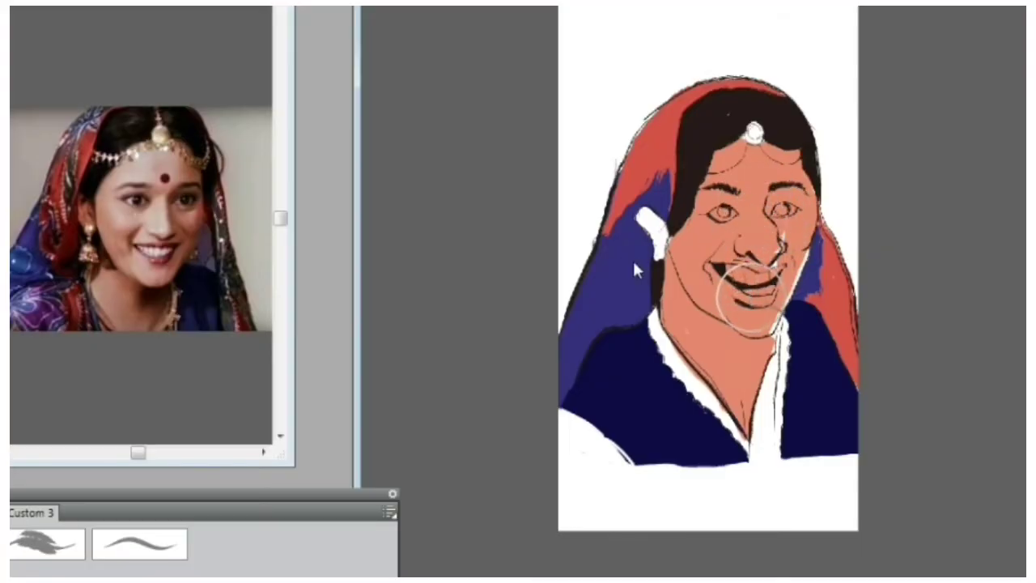
mouse_move(781, 235)
left_mouse_down()
mouse_move(770, 257)
mouse_move(785, 227)
left_mouse_up()
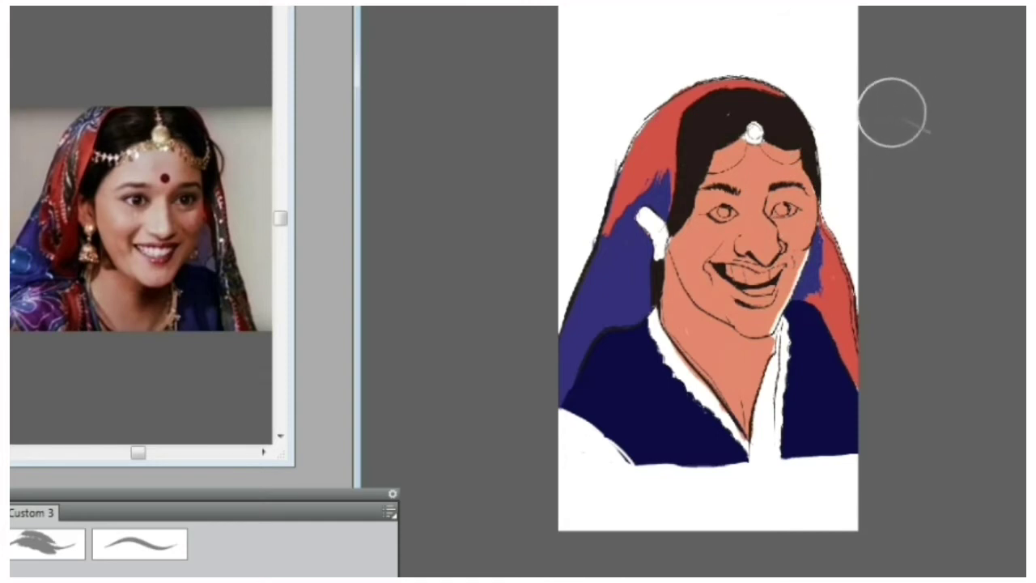
Step: Paint the ear with the salmon skin tone and cover the missed white specks on the neck
key("ctrl+plus")
key("ctrl+plus")
key("ctrl+plus")
mouse_move(909, 181)
left_mouse_down()
mouse_move(925, 203)
mouse_move(914, 189)
mouse_move(930, 164)
left_mouse_up()
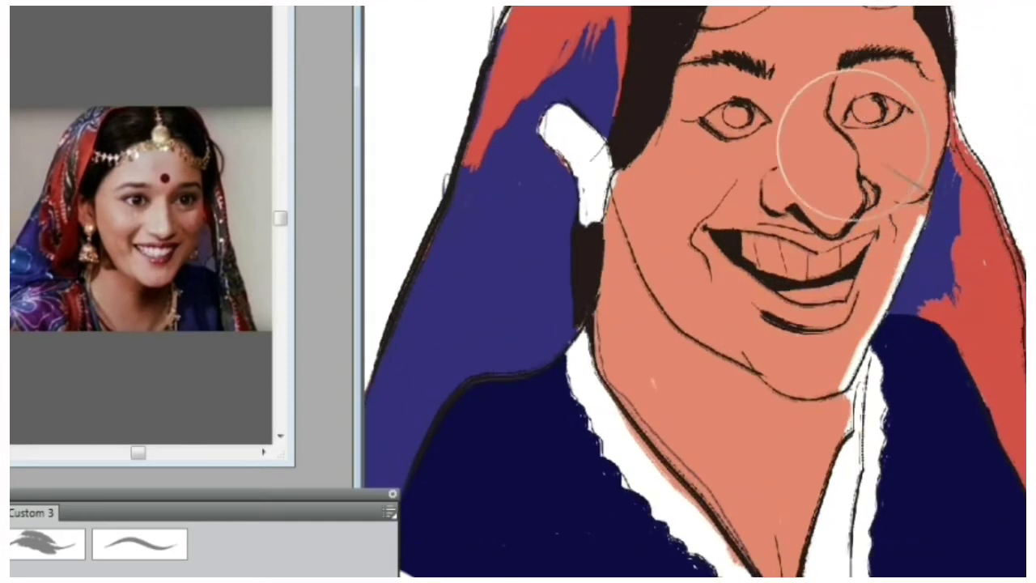
mouse_move(606, 157)
left_mouse_down()
mouse_move(561, 106)
mouse_move(583, 176)
mouse_move(609, 176)
left_mouse_up()
left_click_drag(663, 400, 694, 392)
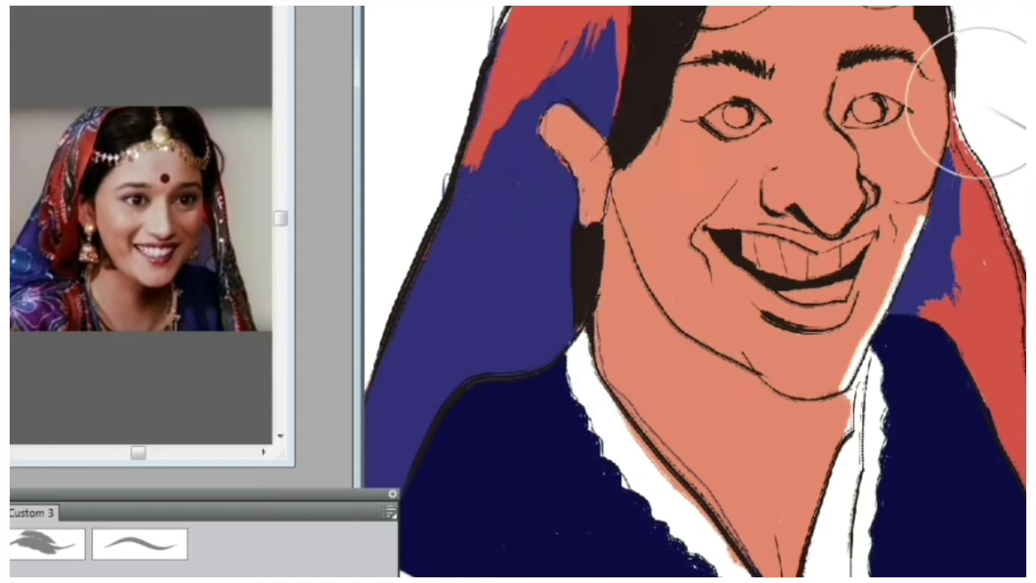
Step: Clean the skin colour that spills past the neckline onto the white collar trim
key("ctrl+minus")
key("ctrl+minus")
left_click_drag(936, 322, 938, 221)
key("ctrl+plus")
key("ctrl+plus")
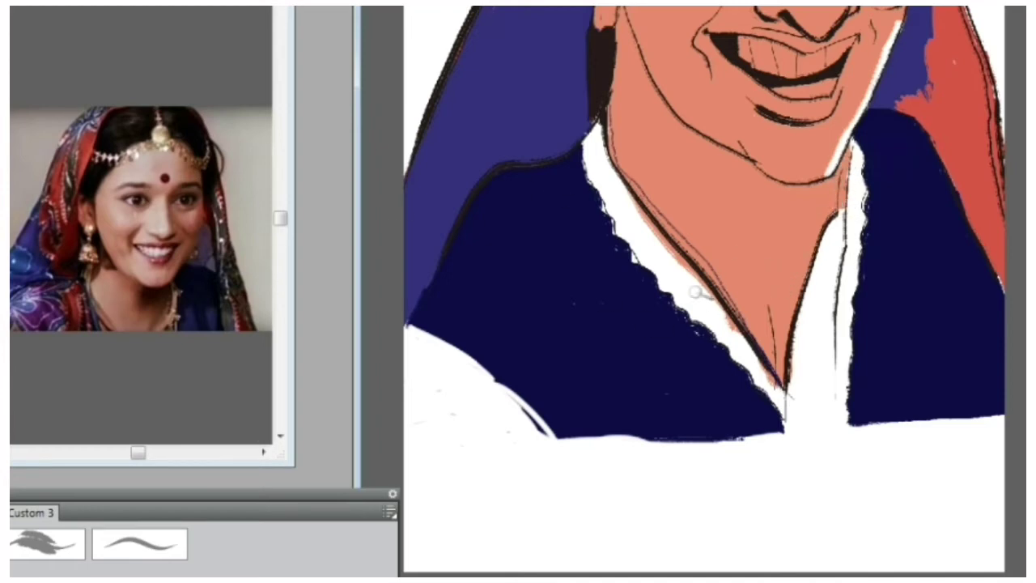
left_click_drag(643, 220, 661, 241)
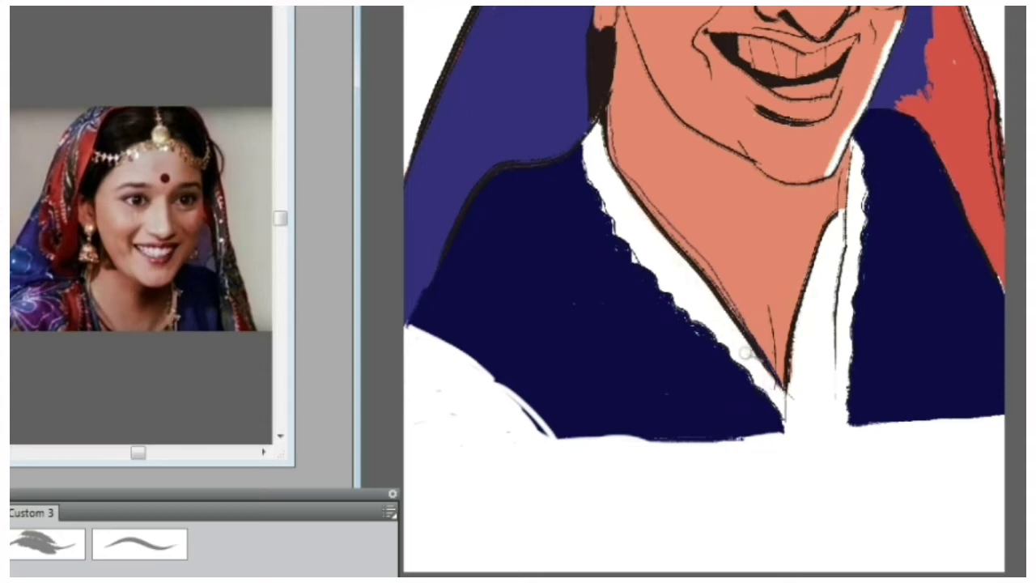
Step: Turn both eyeballs white inside their black outlines, clearing the salmon skin tone from them
scroll(820, 229, "up", 5)
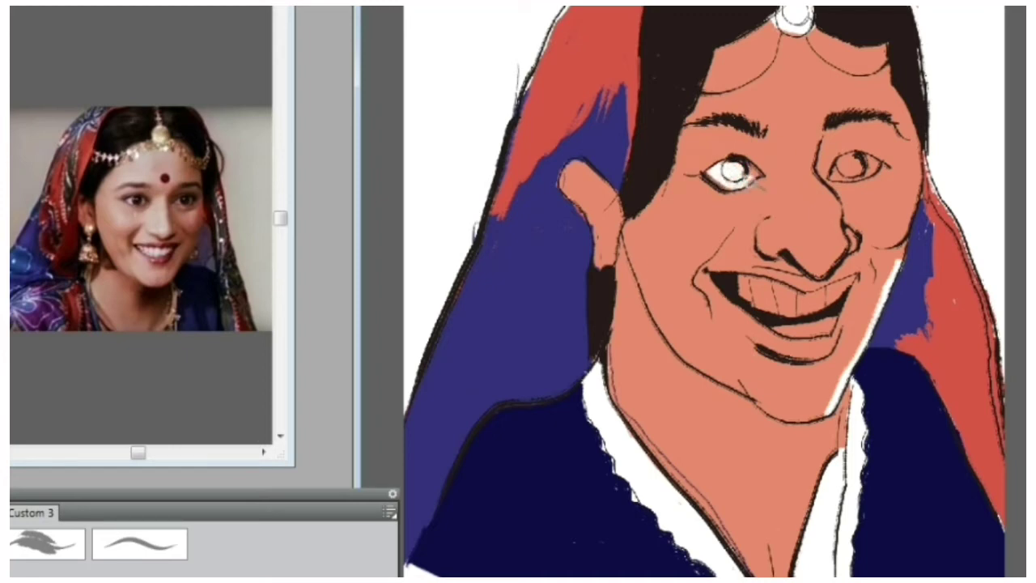
left_click_drag(751, 171, 709, 172)
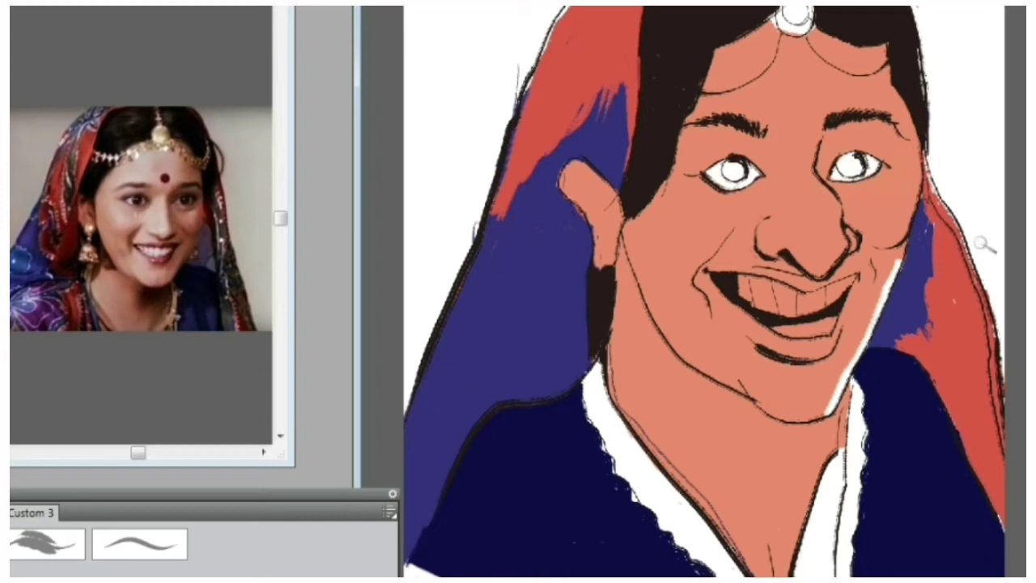
scroll(983, 244, "down", 2)
scroll(980, 153, "up", 2)
scroll(815, 73, "down", 1)
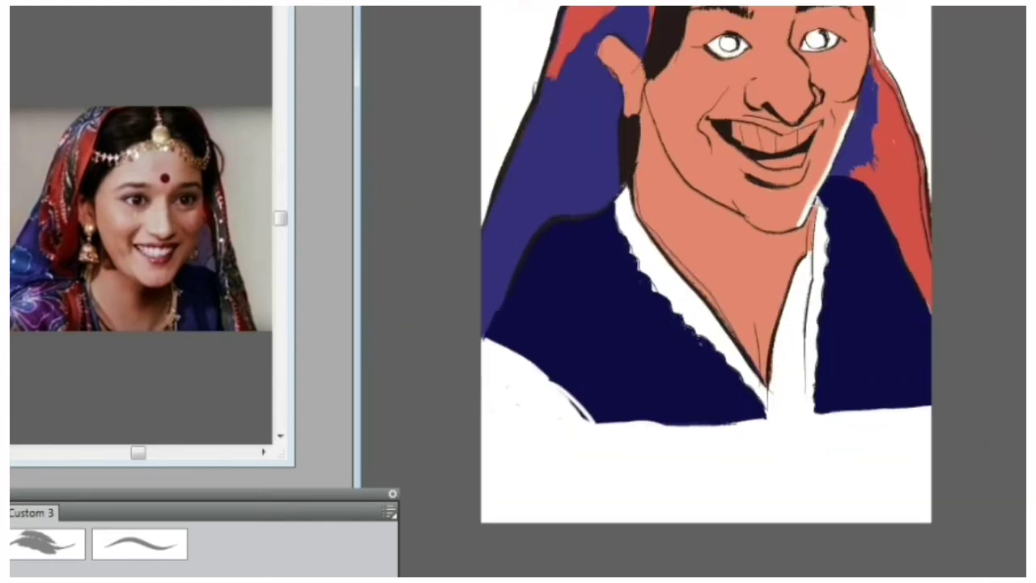
Step: Make the upper and lower rows of teeth white inside the smiling mouth
scroll(844, 208, "up", 2)
scroll(953, 264, "down", 3)
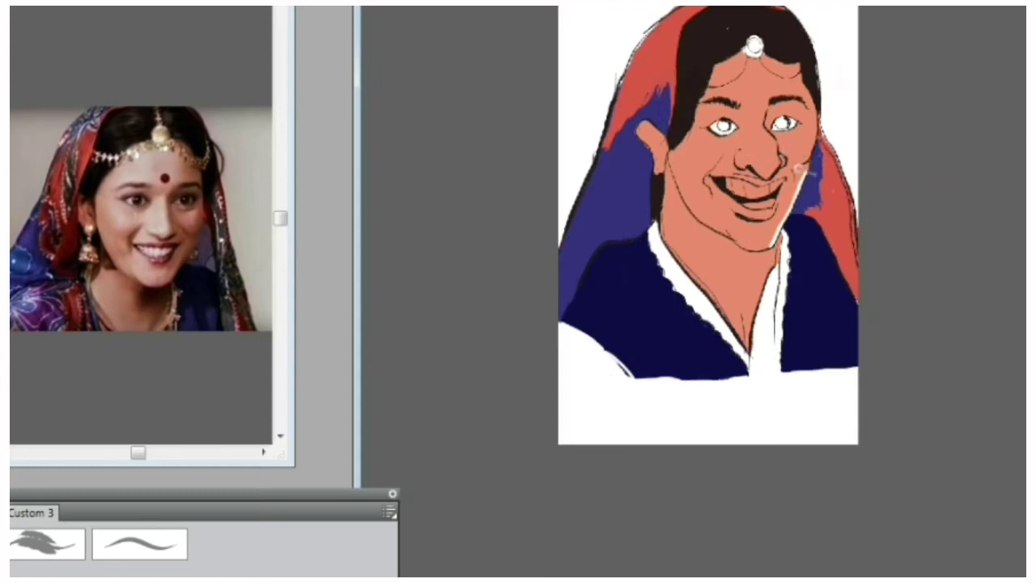
key("ctrl+plus")
scroll(633, 267, "up", 5)
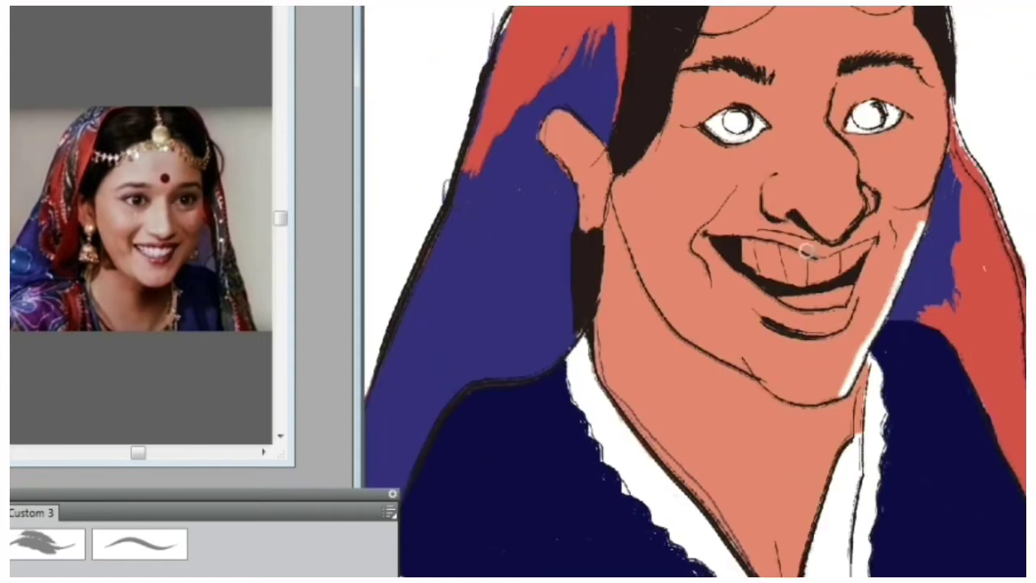
mouse_move(806, 249)
left_mouse_down()
mouse_move(745, 255)
mouse_move(745, 239)
mouse_move(736, 244)
mouse_move(758, 277)
mouse_move(747, 253)
mouse_move(771, 246)
mouse_move(761, 271)
mouse_move(783, 267)
mouse_move(767, 277)
mouse_move(819, 263)
left_mouse_up()
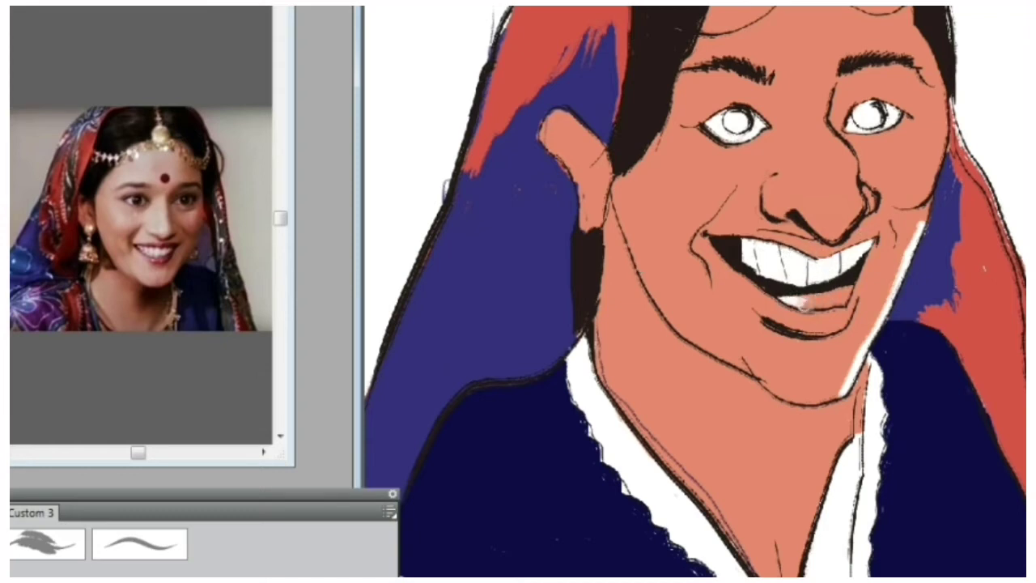
left_click_drag(801, 304, 800, 295)
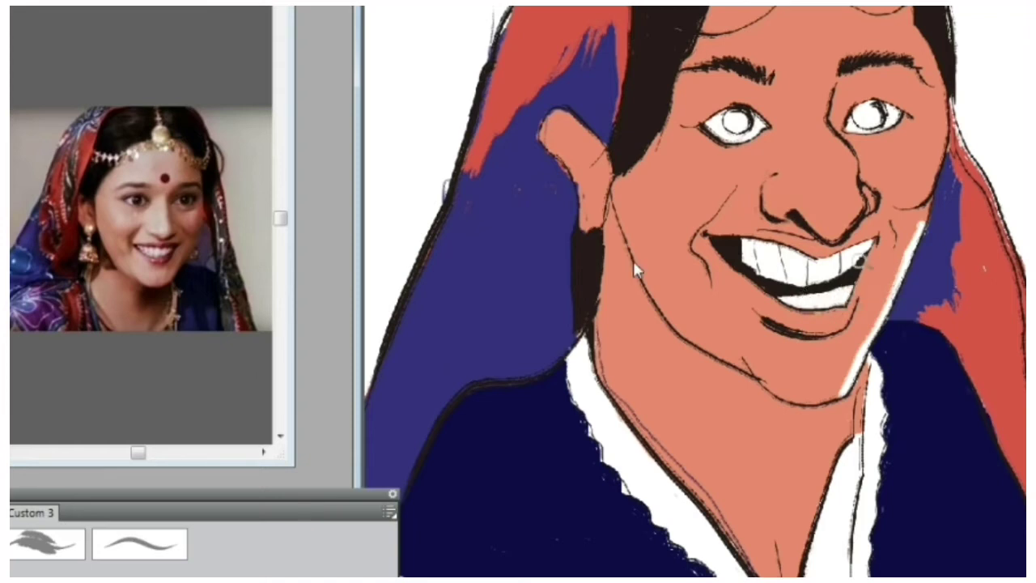
Step: Ink the inner folds of the ear with short black lines
scroll(930, 308, "down", 4)
scroll(943, 303, "up", 3)
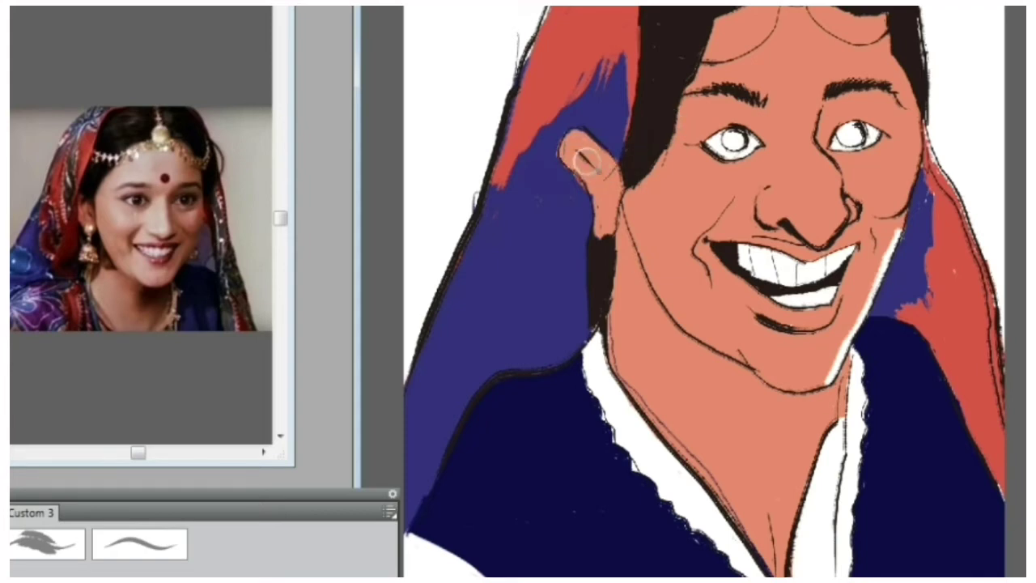
mouse_move(581, 152)
left_mouse_down()
mouse_move(609, 169)
mouse_move(596, 170)
left_mouse_up()
key("ctrl+minus")
key("ctrl+minus")
key("ctrl+minus")
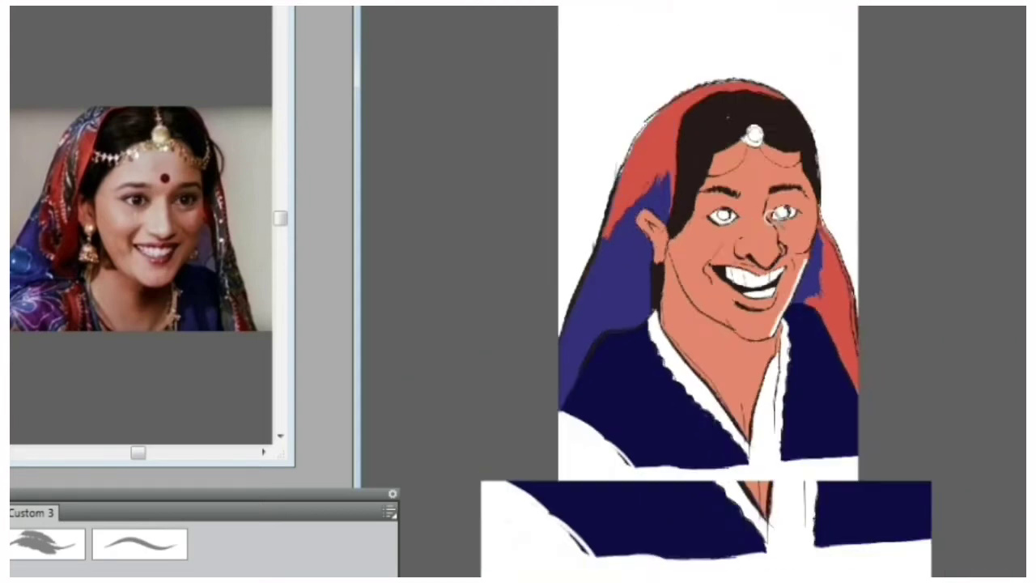
key("ctrl+plus")
key("ctrl+plus")
key("ctrl+plus")
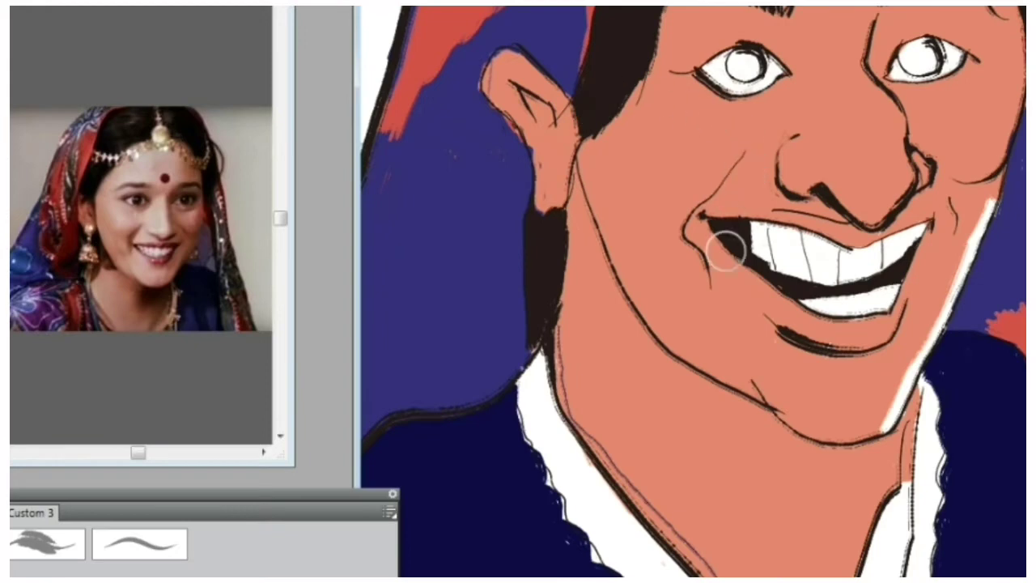
key("ctrl+minus")
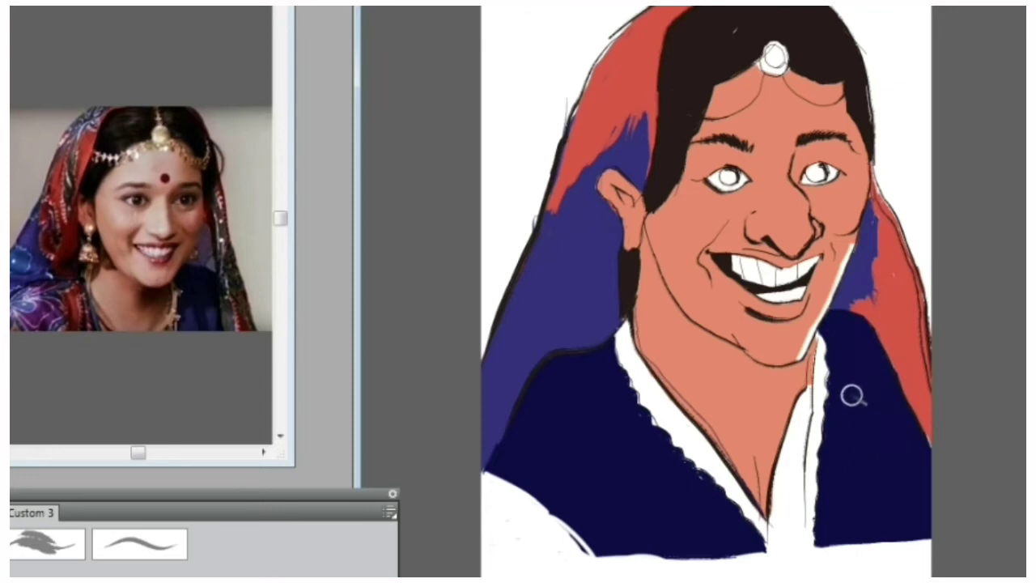
Step: Try painting a small round black bindi on the forehead between the eyebrows
scroll(1024, 288, "down", 2)
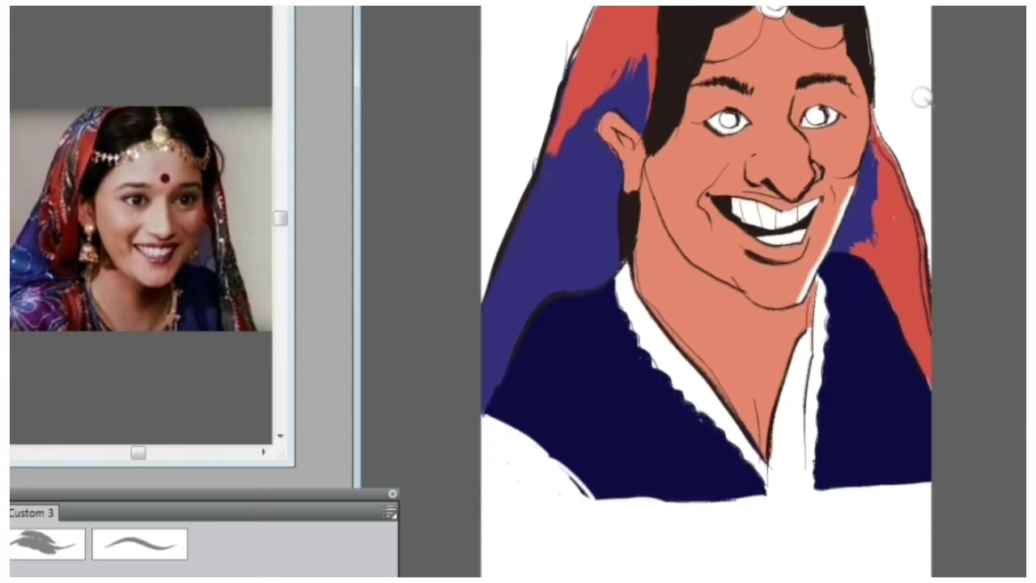
key("ctrl+Tab")
scroll(705, 291, "up", 4)
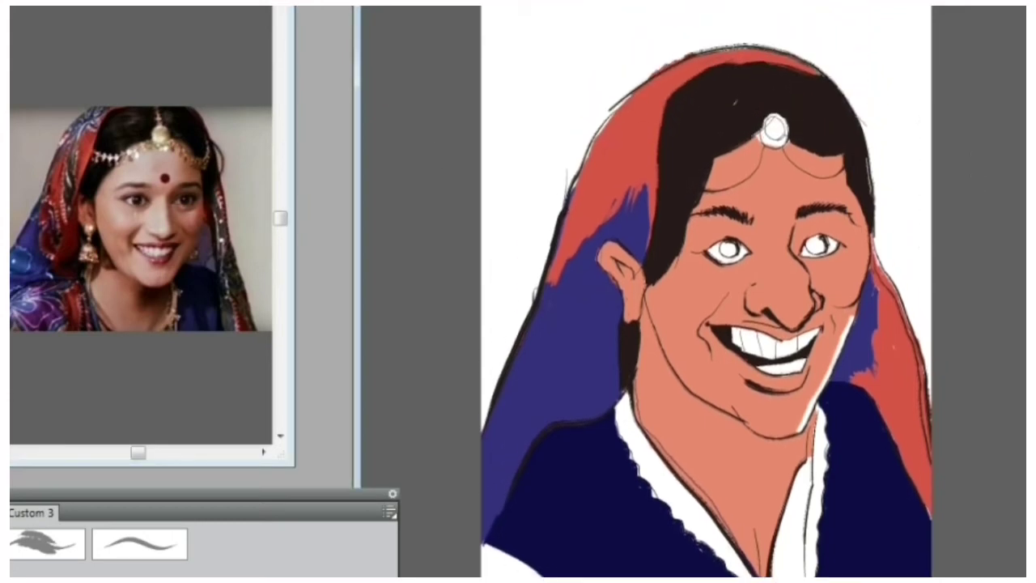
left_click(963, 215, "alt")
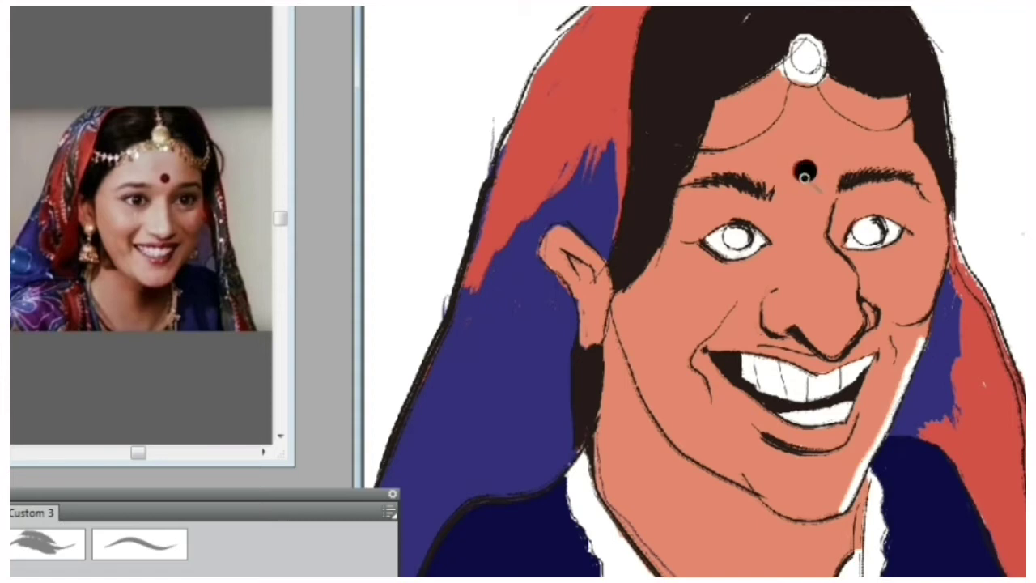
scroll(856, 152, "down", 4)
scroll(850, 162, "up", 4)
scroll(850, 162, "down", 2)
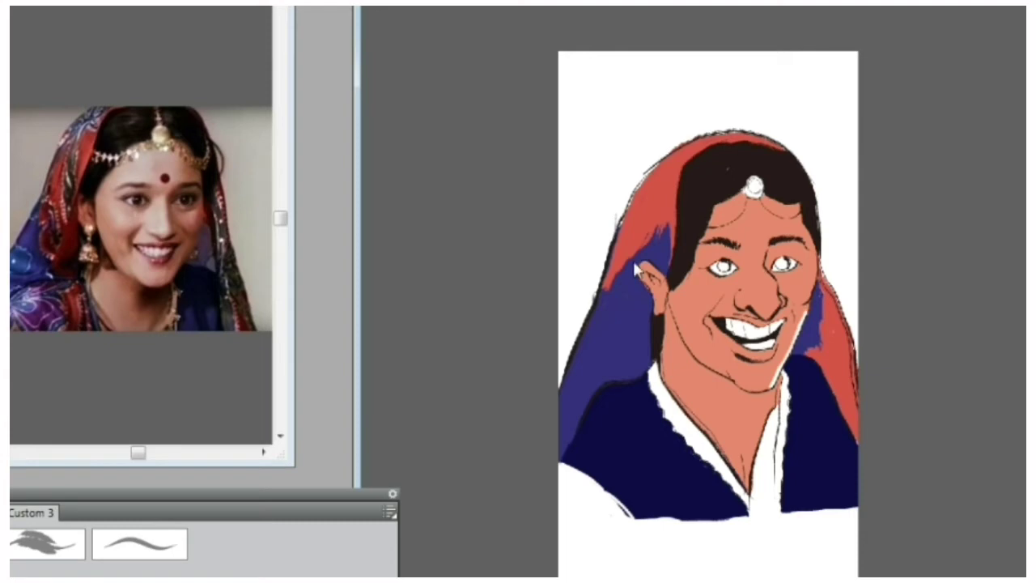
scroll(635, 271, "up", 3)
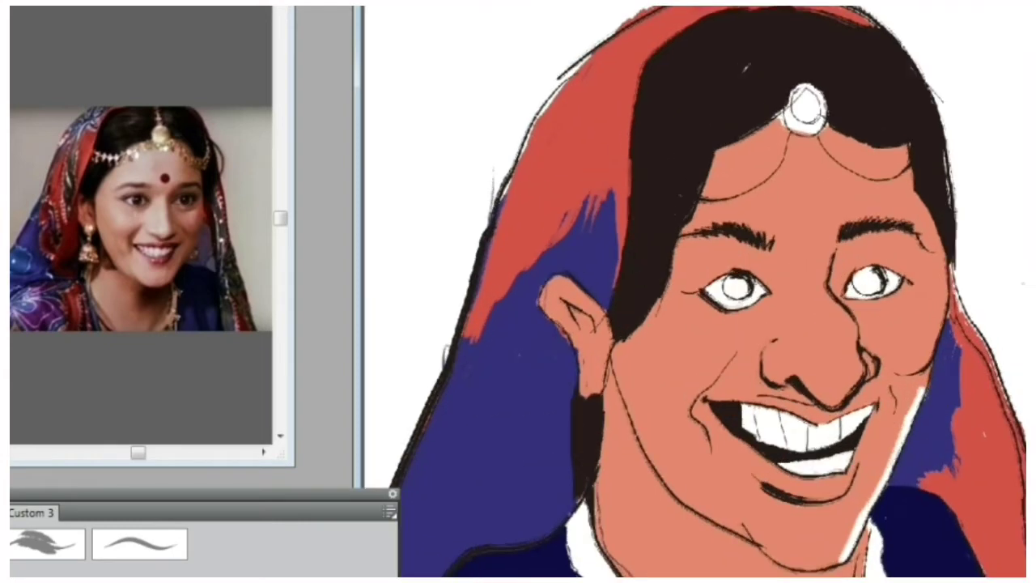
scroll(636, 268, "down", 2)
scroll(635, 268, "down", 1)
scroll(636, 269, "down", 2)
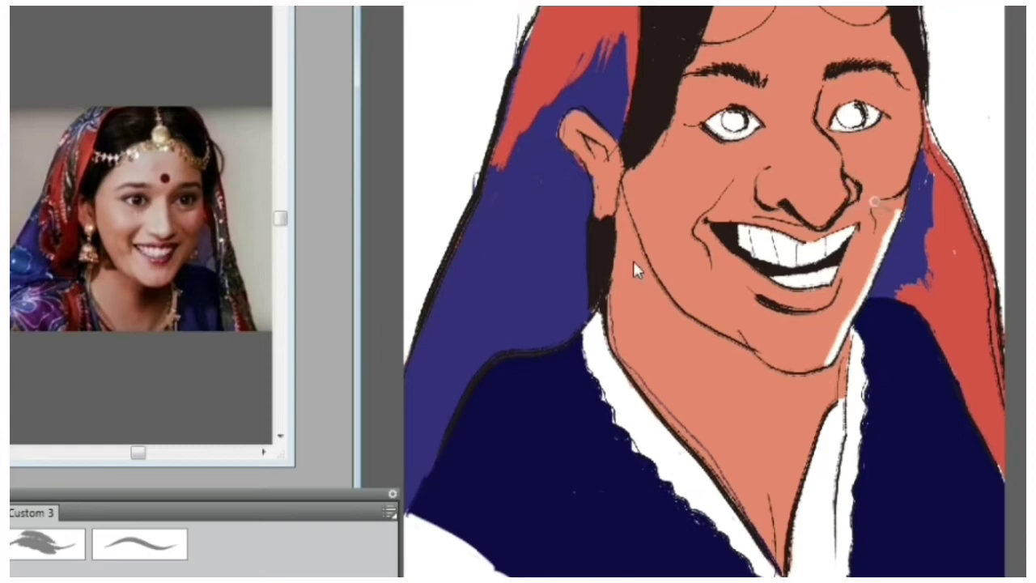
scroll(635, 271, "up", 3)
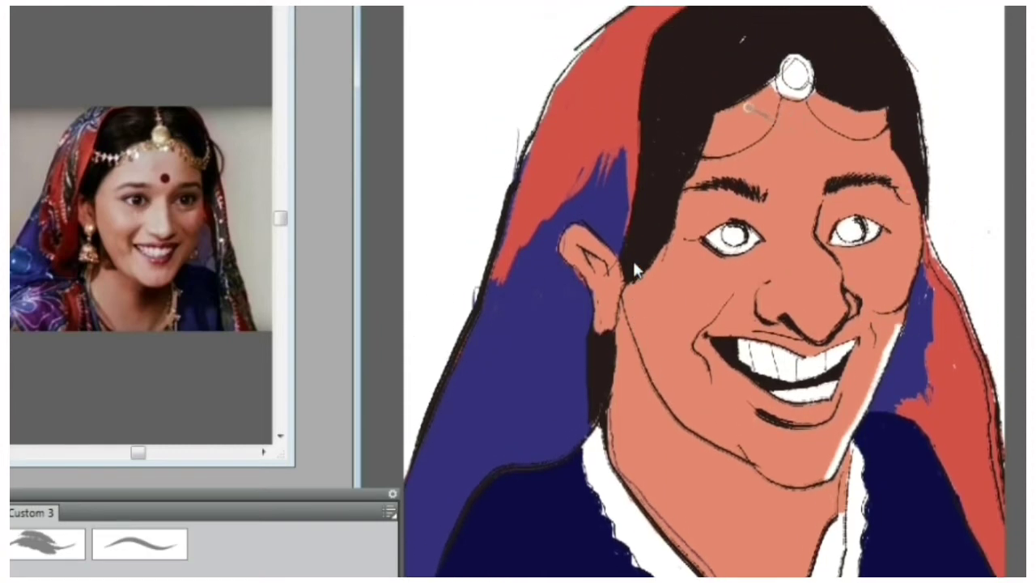
scroll(636, 271, "up", 3)
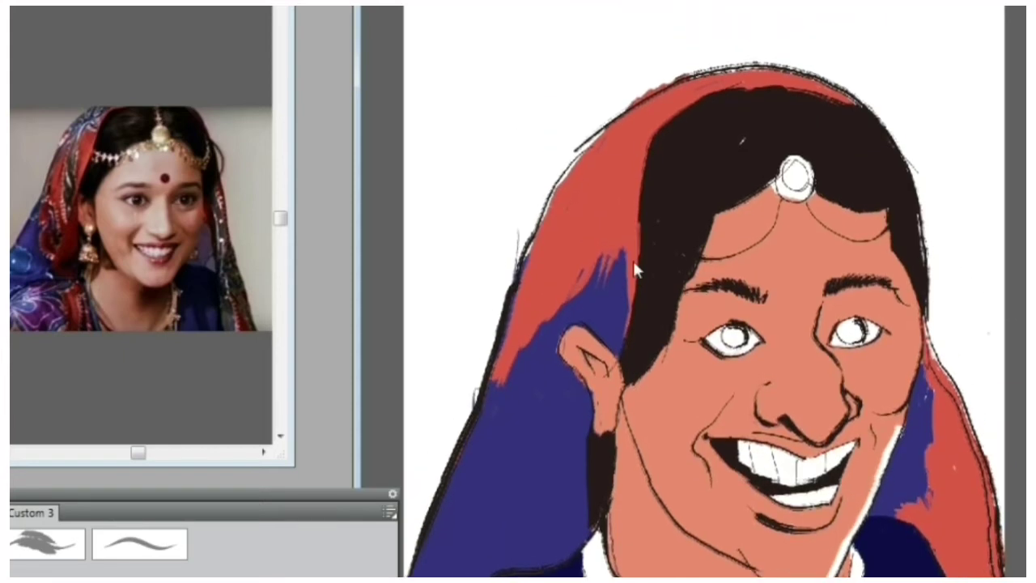
scroll(635, 271, "down", 5)
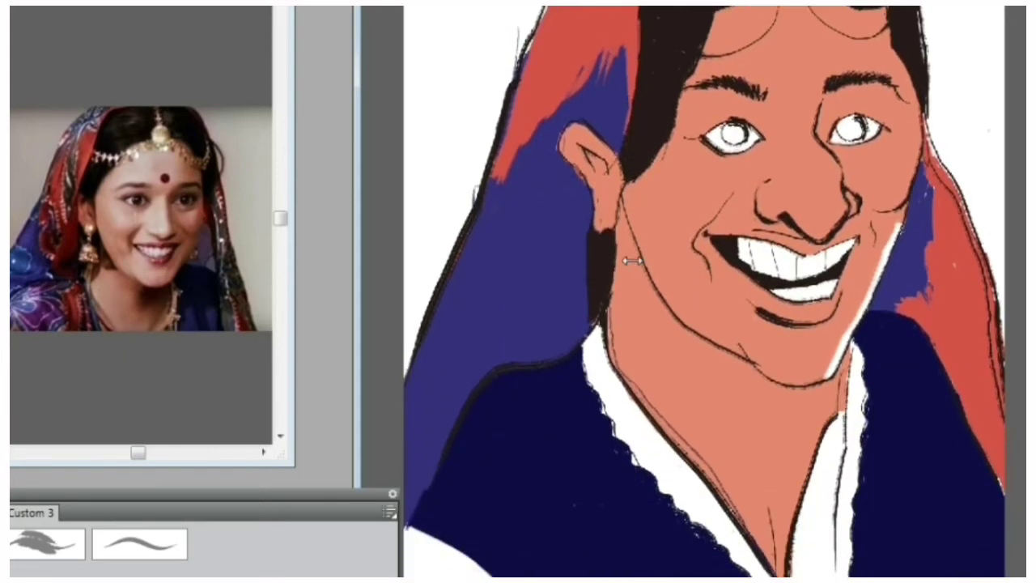
scroll(635, 271, "up", 8)
scroll(632, 260, "down", 6)
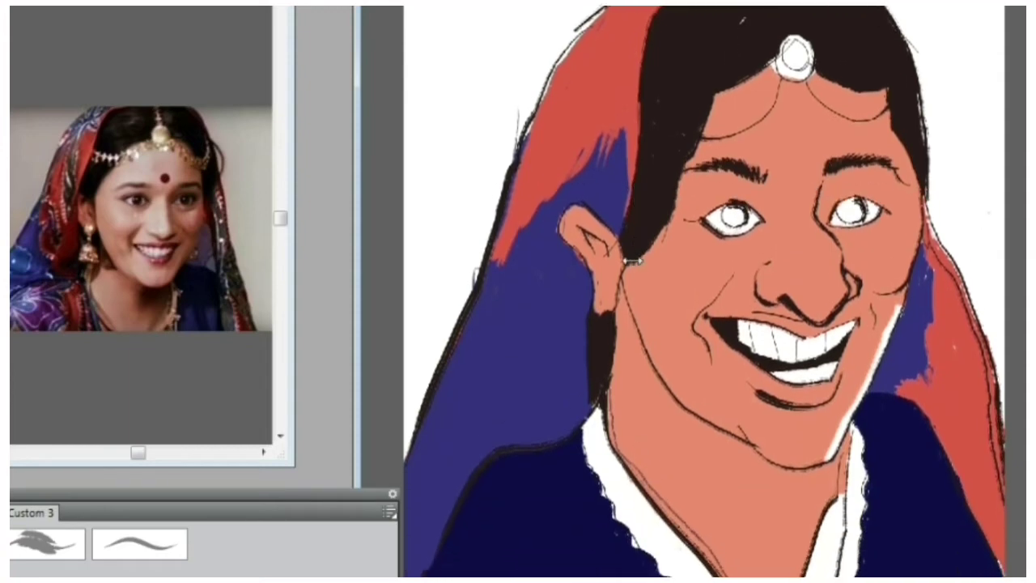
scroll(632, 260, "up", 2)
scroll(635, 262, "down", 4)
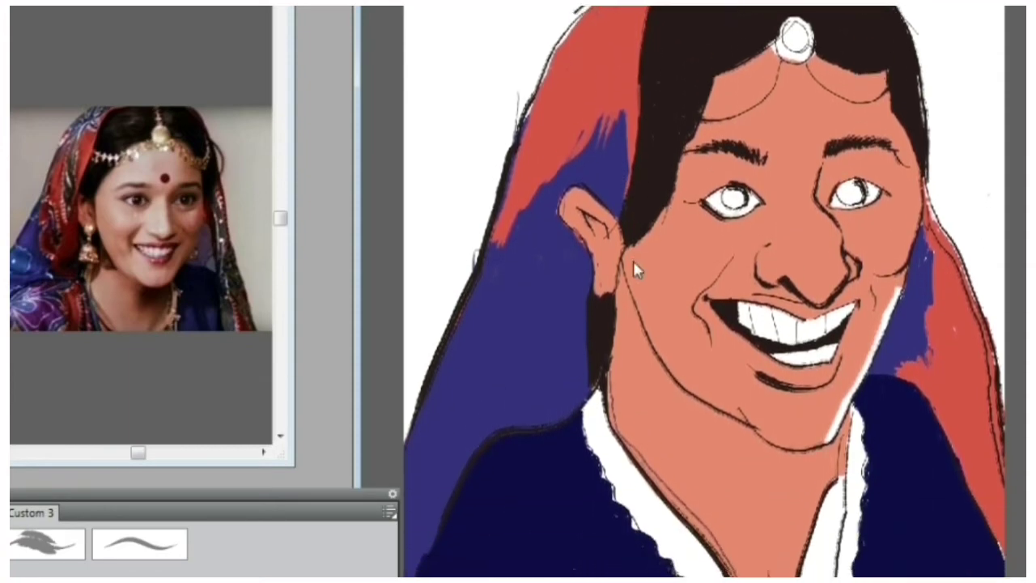
scroll(636, 271, "down", 4)
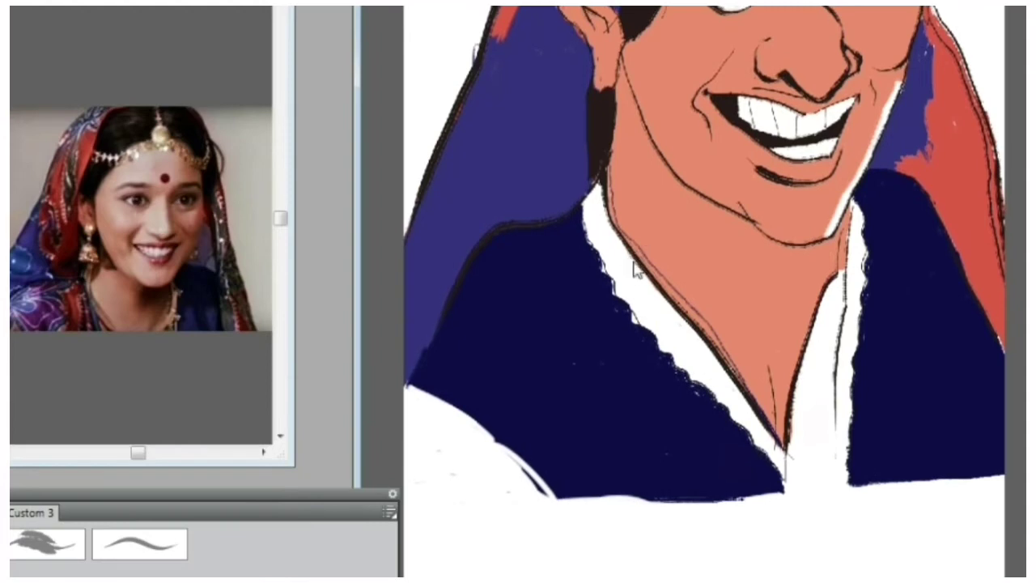
scroll(638, 258, "up", 4)
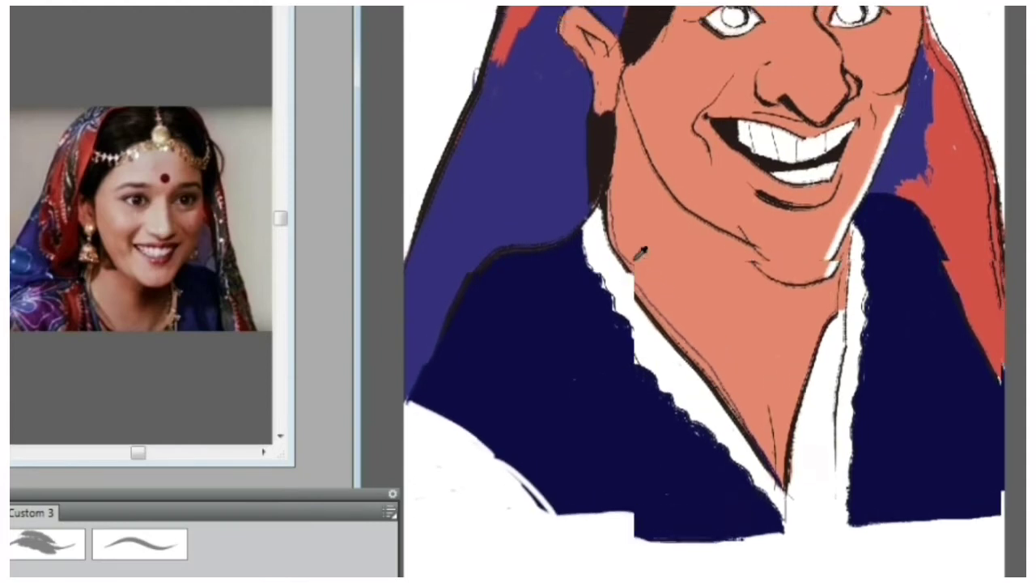
scroll(635, 271, "up", 5)
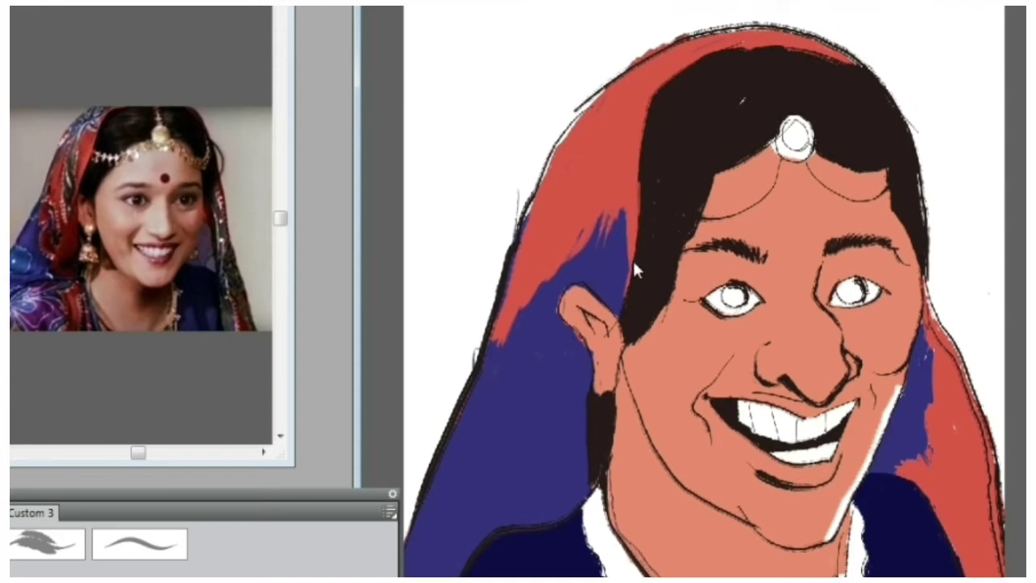
scroll(635, 271, "down", 3)
scroll(636, 267, "down", 5)
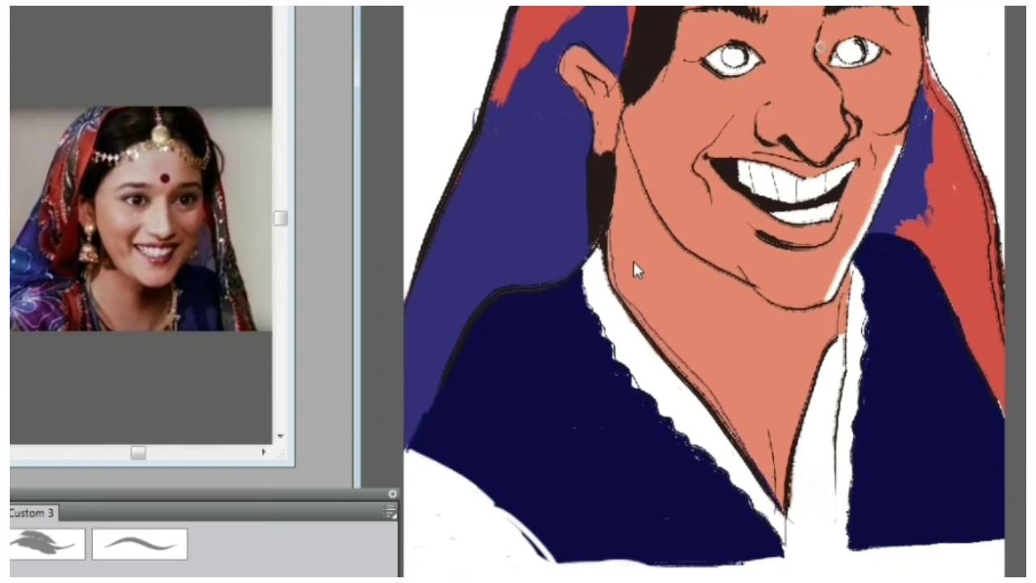
Step: Paint the long diagonal collar trim, on the ear side of the neckline, in flat dark purple
key("ctrl+Tab")
right_click(1029, 115)
left_click(1025, 162)
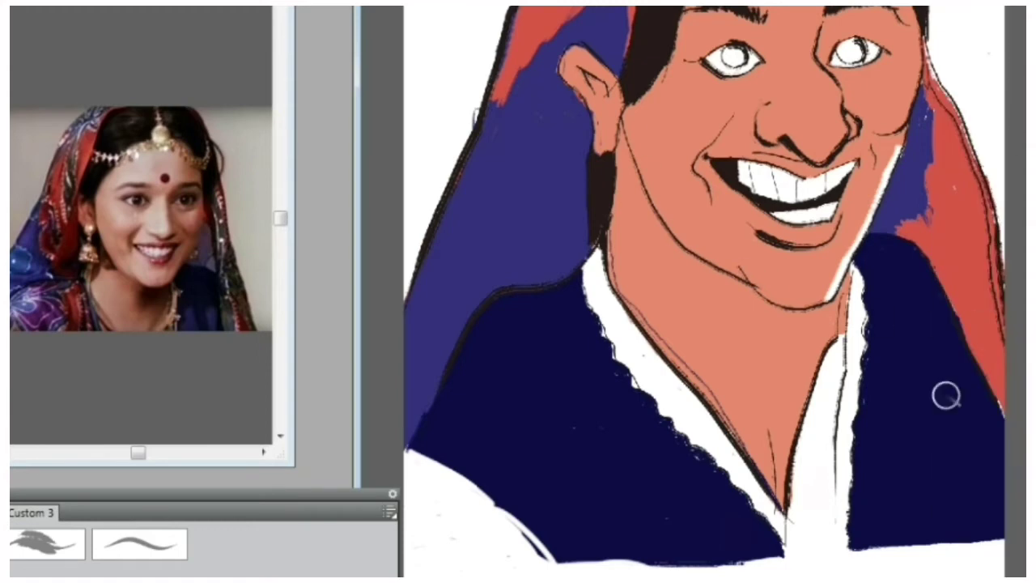
left_click_drag(607, 357, 612, 310)
key("ctrl+z")
mouse_move(595, 276)
left_mouse_down()
mouse_move(594, 248)
mouse_move(583, 276)
mouse_move(593, 252)
mouse_move(600, 255)
mouse_move(601, 299)
mouse_move(584, 278)
mouse_move(604, 300)
mouse_move(613, 346)
mouse_move(613, 319)
mouse_move(632, 359)
mouse_move(621, 313)
mouse_move(636, 335)
mouse_move(631, 372)
mouse_move(621, 337)
mouse_move(619, 360)
mouse_move(659, 402)
mouse_move(637, 339)
mouse_move(655, 352)
mouse_move(651, 386)
mouse_move(668, 393)
mouse_move(598, 280)
left_mouse_up()
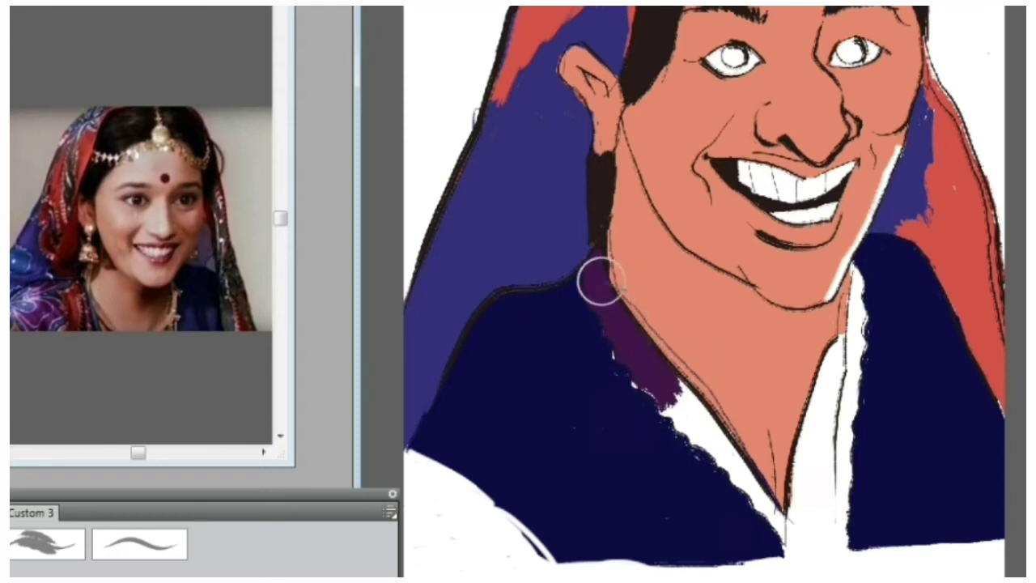
mouse_move(670, 409)
left_mouse_down()
mouse_move(687, 431)
mouse_move(685, 403)
mouse_move(698, 411)
mouse_move(681, 392)
mouse_move(695, 408)
mouse_move(694, 438)
mouse_move(705, 427)
mouse_move(714, 434)
mouse_move(701, 415)
mouse_move(717, 447)
mouse_move(695, 437)
mouse_move(740, 478)
mouse_move(739, 458)
mouse_move(739, 477)
mouse_move(780, 532)
left_mouse_up()
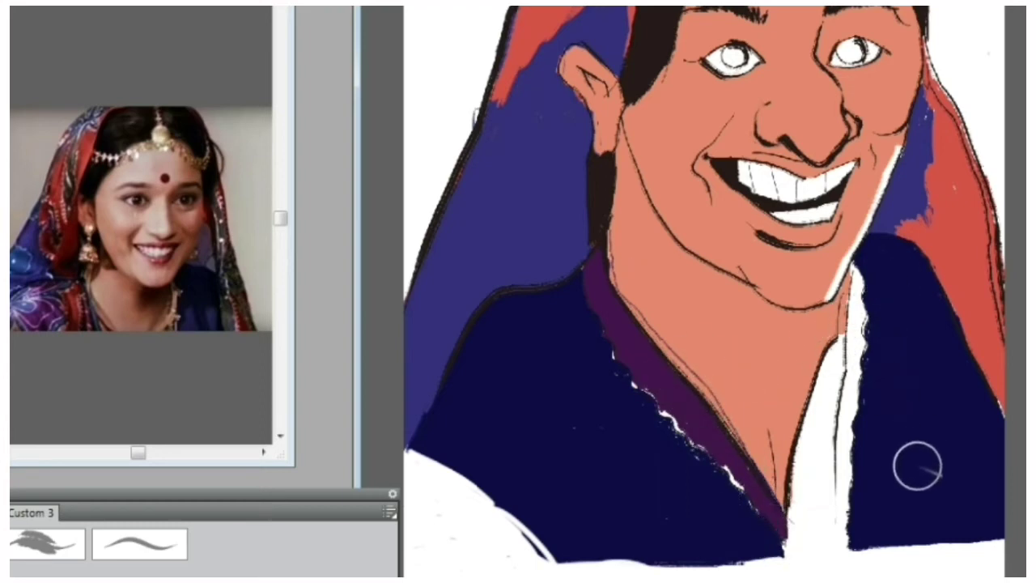
Step: Refine the thin white scalloped edging along the outer side of the purple collar trim
key("ctrl+0")
key("ctrl+plus")
key("ctrl+plus")
key("ctrl+plus")
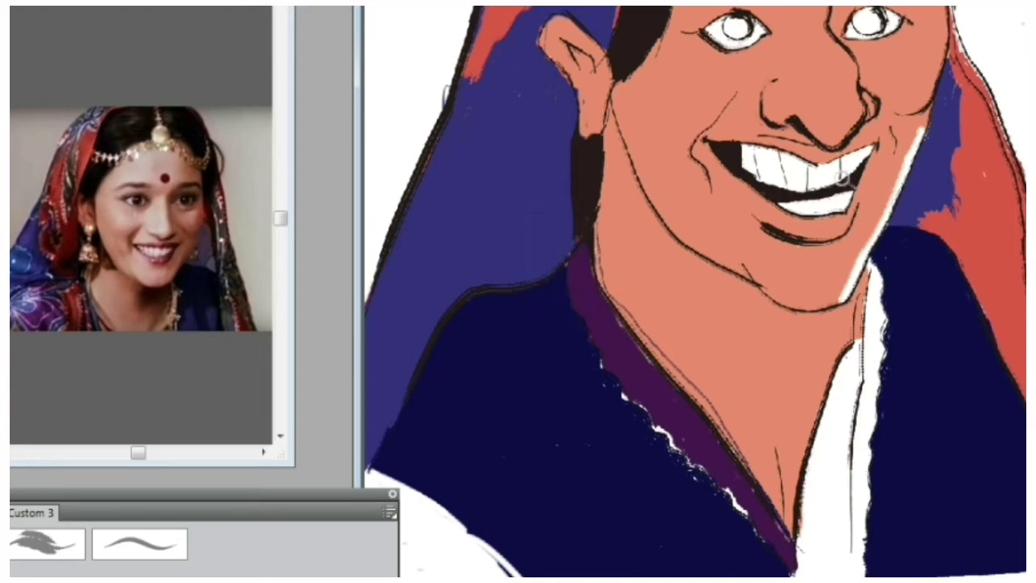
key("ctrl+minus")
key("ctrl+minus")
key("ctrl+plus")
key("ctrl+plus")
key("ctrl+plus")
key("ctrl+plus")
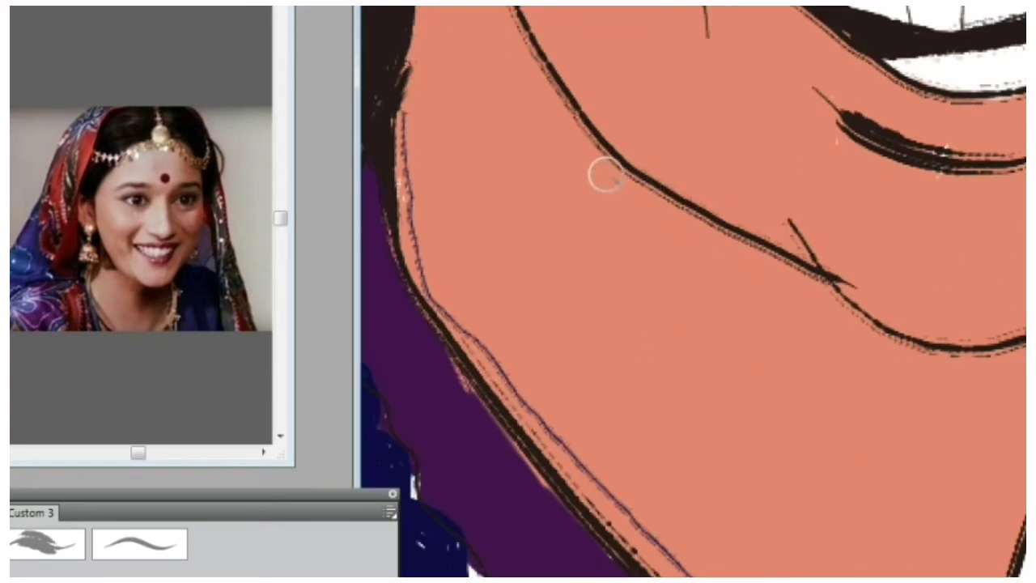
key("ctrl+minus")
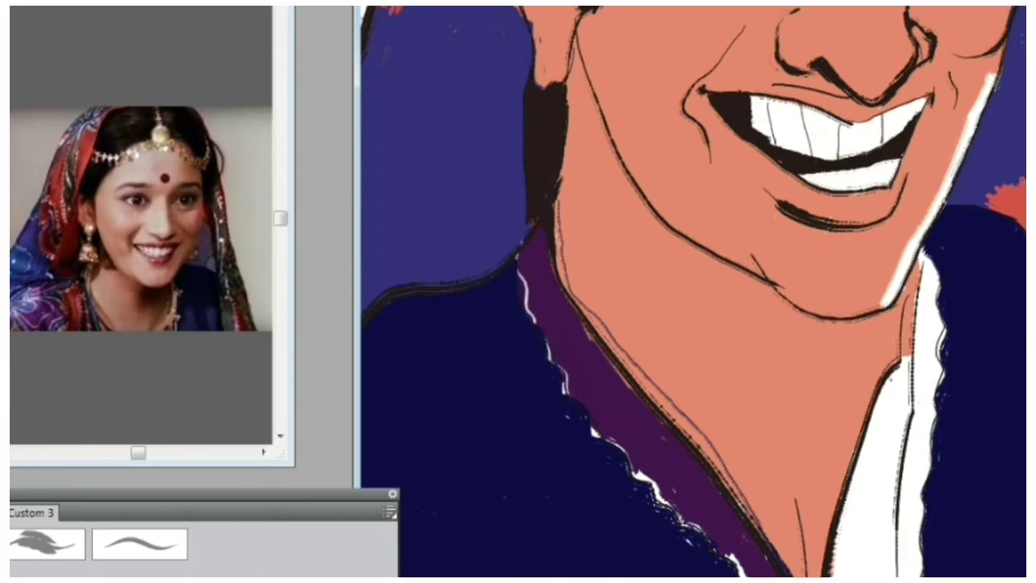
scroll(692, 291, "down", 3)
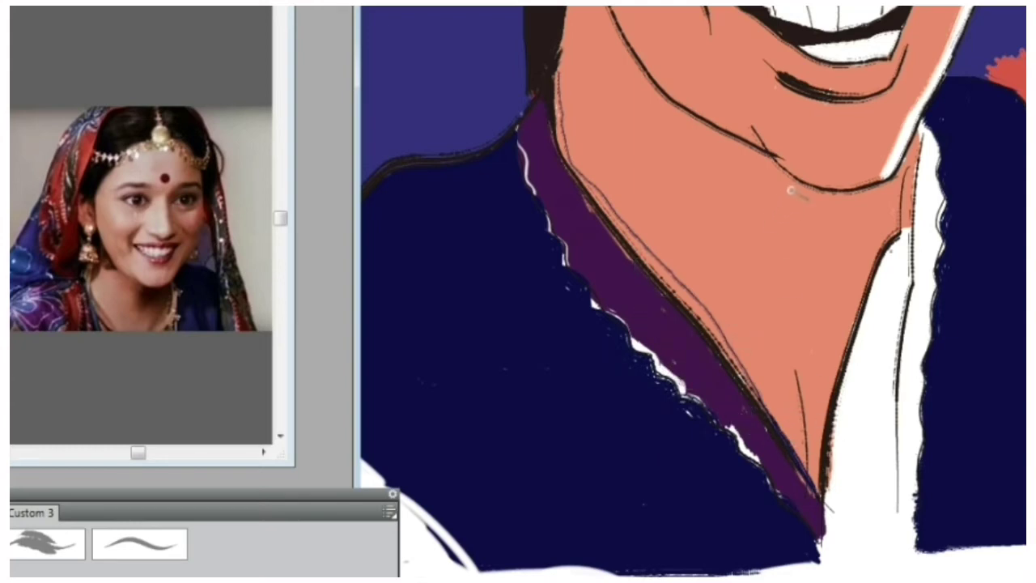
Step: Fill the narrow collar trim on the opposite side of the neckline with the same dark purple
key("ctrl+minus")
key("ctrl+minus")
key("ctrl+minus")
key("ctrl+minus")
key("ctrl+plus")
key("ctrl+plus")
key("ctrl+plus")
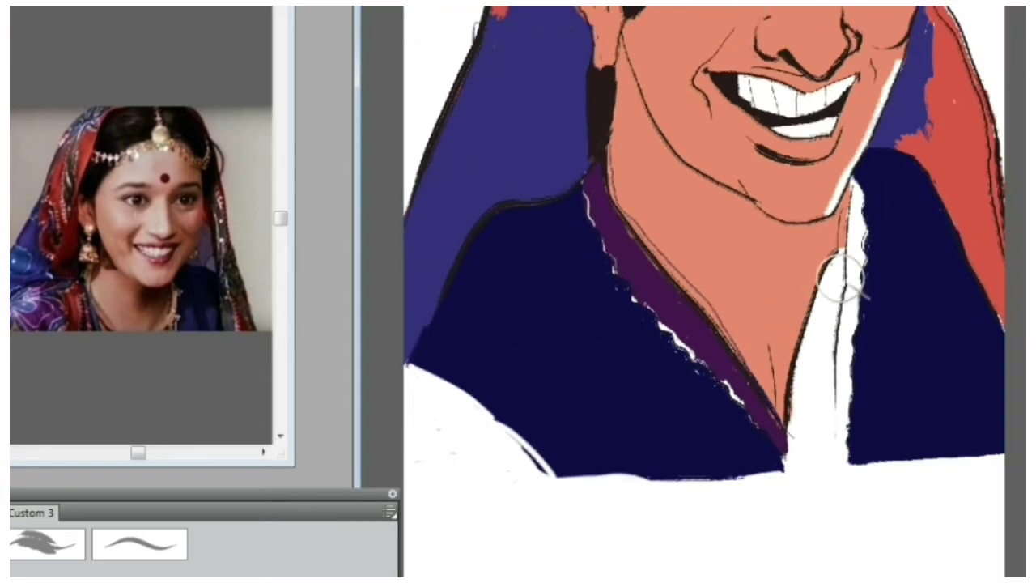
mouse_move(855, 186)
left_mouse_down()
mouse_move(853, 254)
mouse_move(862, 241)
mouse_move(841, 357)
mouse_move(856, 343)
mouse_move(845, 337)
mouse_move(837, 362)
mouse_move(840, 438)
mouse_move(856, 369)
mouse_move(864, 196)
mouse_move(874, 207)
mouse_move(860, 166)
left_mouse_up()
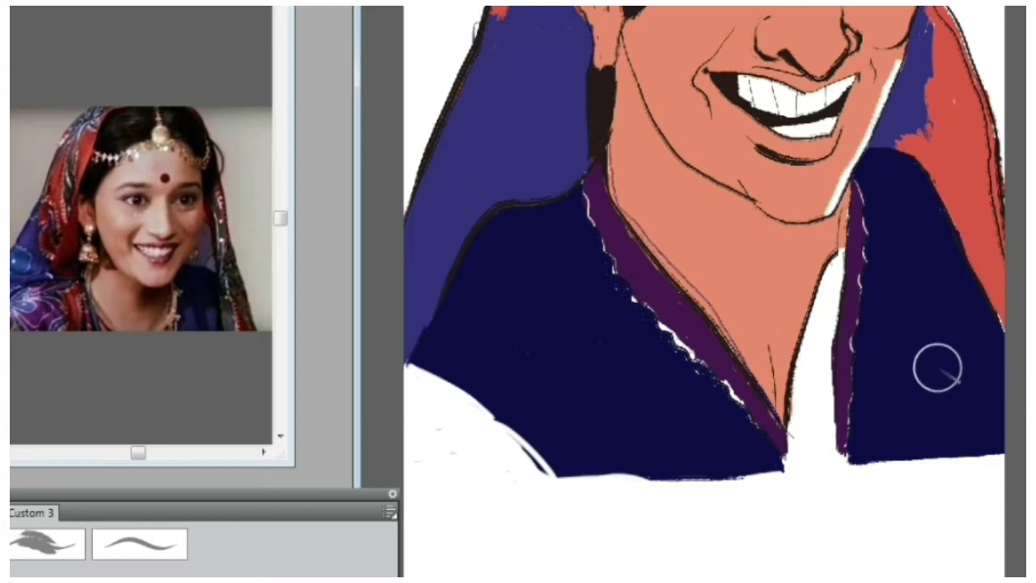
Step: Fill the inner garment strip between the neck and the narrow collar trim with flat light blue, extending its tip up towards the chin
mouse_move(828, 275)
left_mouse_down()
mouse_move(831, 338)
mouse_move(814, 354)
mouse_move(813, 321)
mouse_move(812, 385)
mouse_move(820, 361)
mouse_move(820, 374)
mouse_move(812, 342)
mouse_move(801, 428)
mouse_move(803, 388)
mouse_move(801, 435)
mouse_move(813, 400)
mouse_move(823, 435)
mouse_move(816, 388)
mouse_move(821, 450)
mouse_move(800, 454)
mouse_move(817, 443)
mouse_move(823, 455)
mouse_move(795, 454)
mouse_move(798, 441)
mouse_move(800, 460)
mouse_move(829, 458)
mouse_move(817, 444)
mouse_move(821, 458)
mouse_move(814, 404)
mouse_move(822, 461)
mouse_move(806, 364)
mouse_move(795, 389)
mouse_move(793, 448)
mouse_move(847, 355)
mouse_move(861, 277)
mouse_move(842, 251)
left_mouse_up()
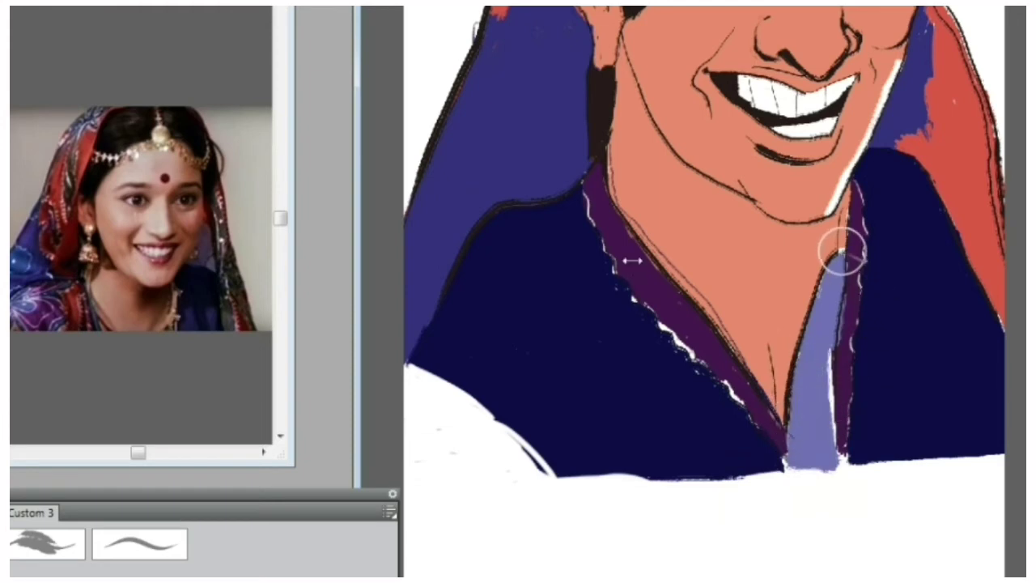
key("ctrl+0")
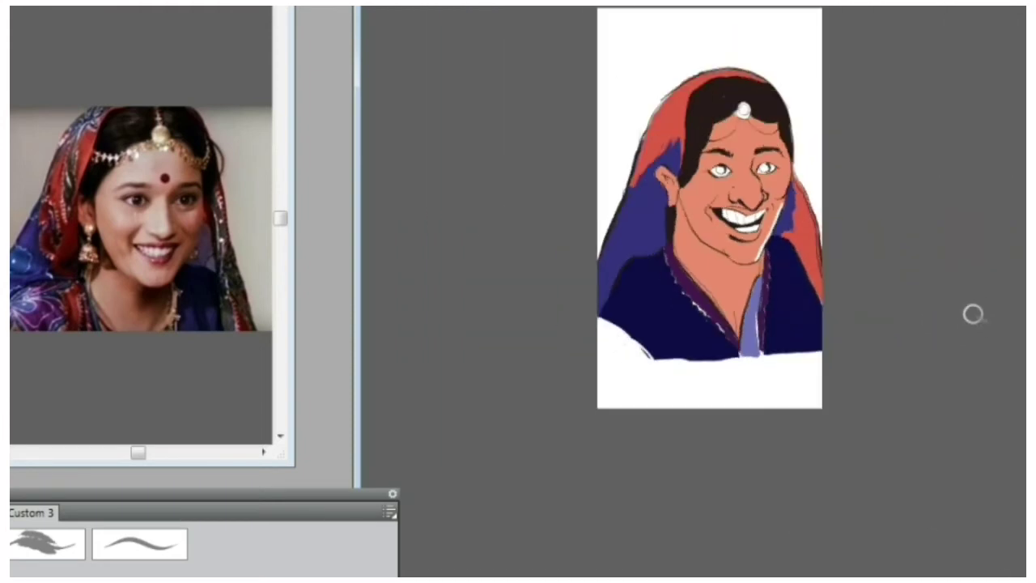
key("ctrl+plus")
key("ctrl+plus")
key("ctrl+plus")
mouse_move(854, 250)
left_mouse_down()
mouse_move(859, 233)
mouse_move(849, 244)
left_mouse_up()
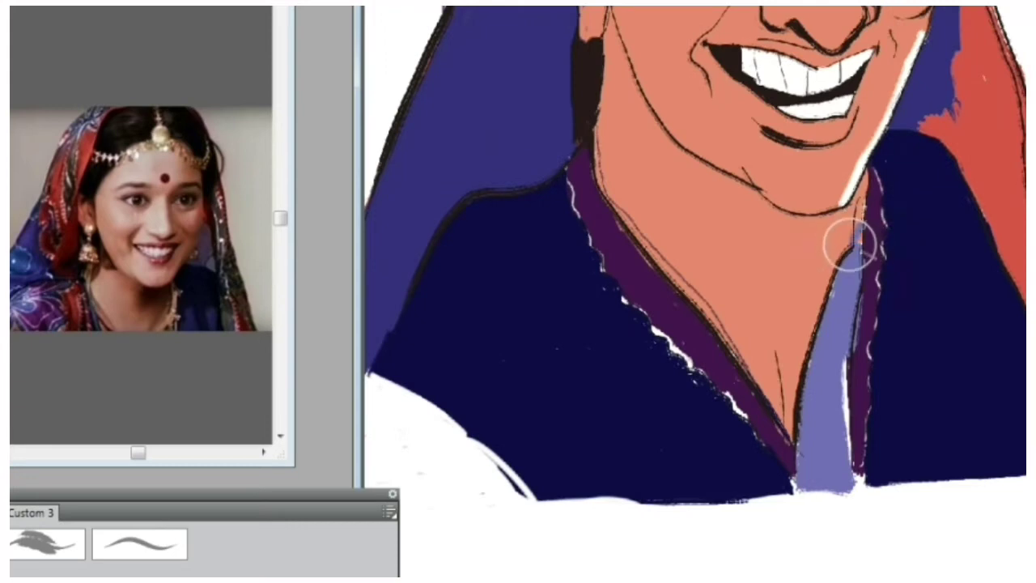
Step: Extend the lower end of the long dark purple collar trim across the bottom of the light blue strip
key("ctrl+0")
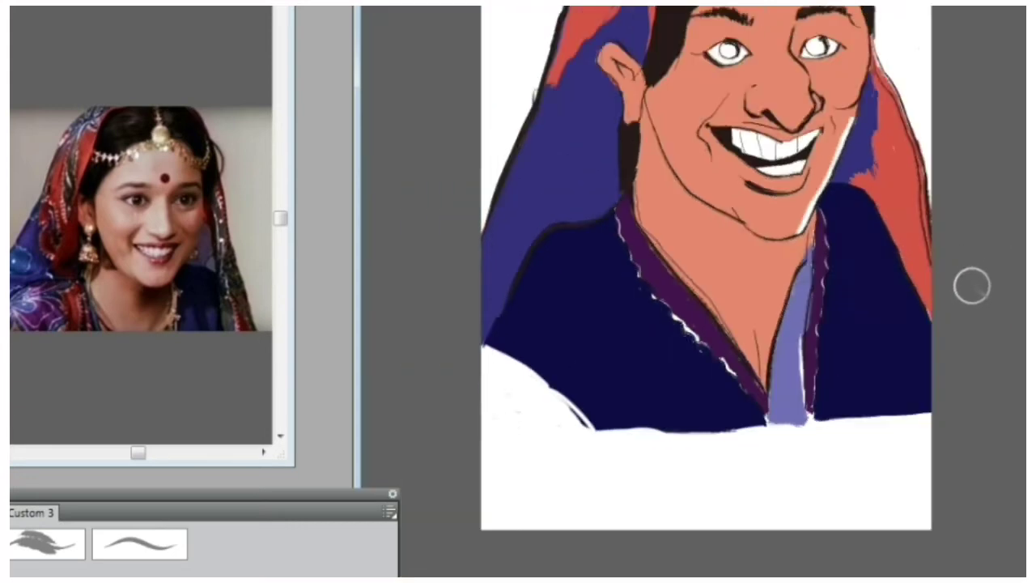
key("ctrl+minus")
key("ctrl+minus")
key("ctrl+minus")
key("ctrl+plus")
key("ctrl+plus")
key("ctrl+plus")
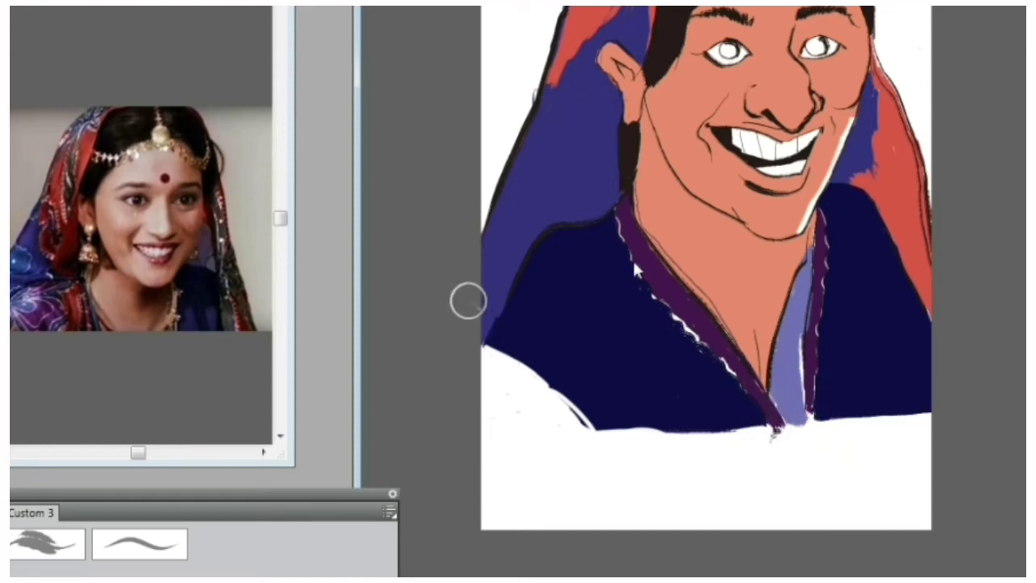
key("ctrl+plus")
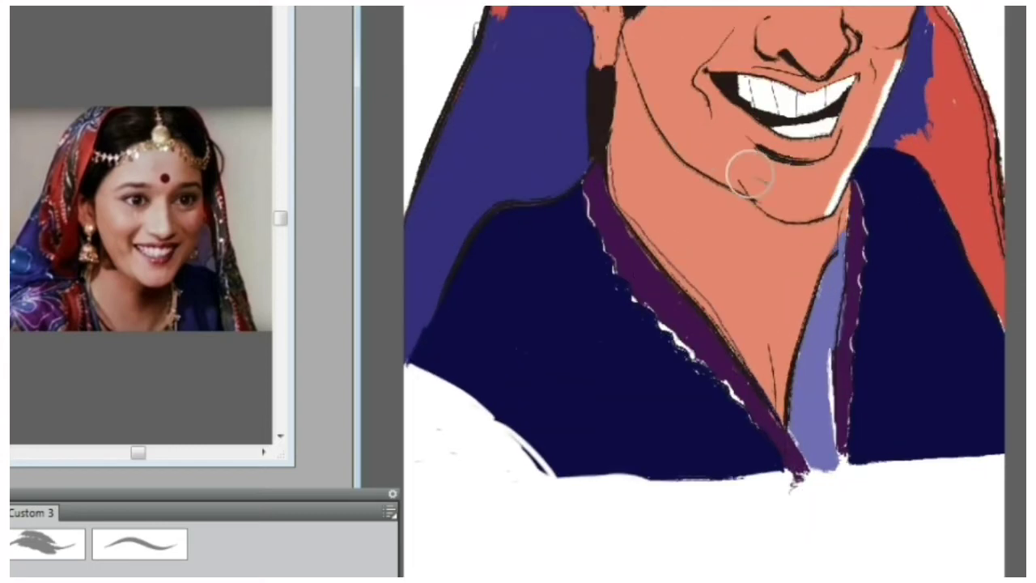
Step: Paint a thin white line along the boundary between the black hair and the red veil, from above the ear to the crown
scroll(704, 292, "up", 3)
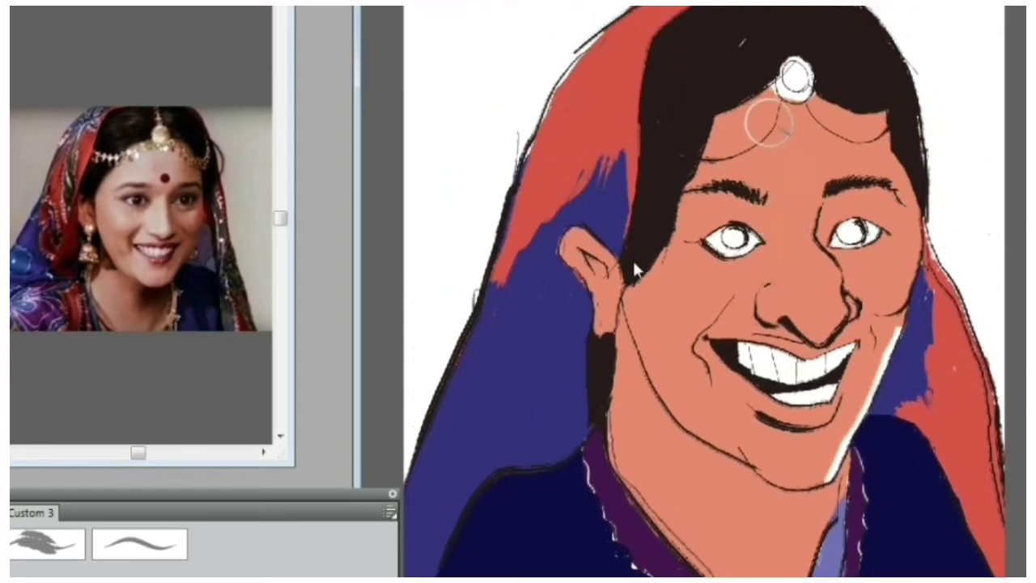
key("ctrl+minus")
key("ctrl+minus")
key("ctrl+minus")
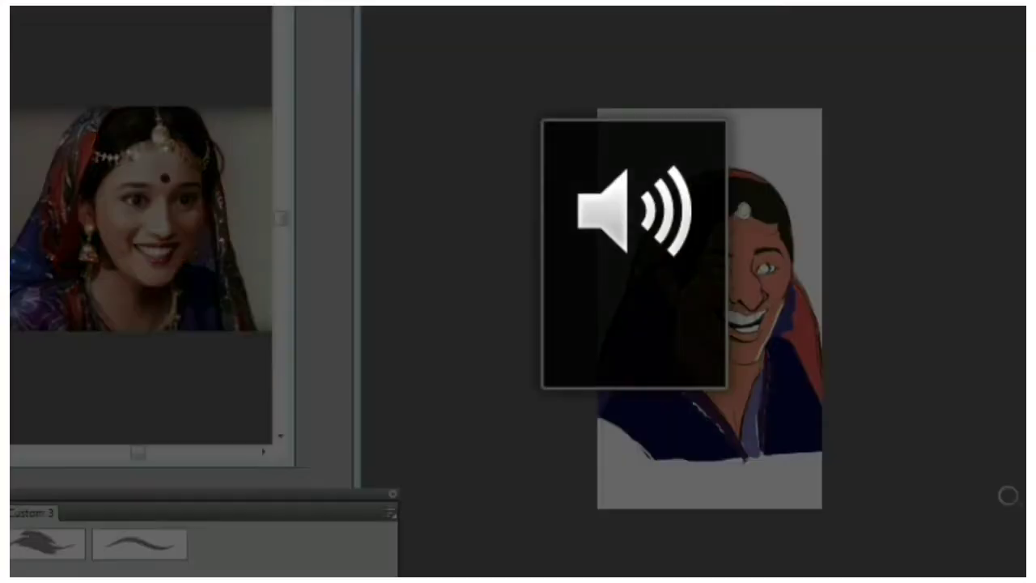
key("ctrl+plus")
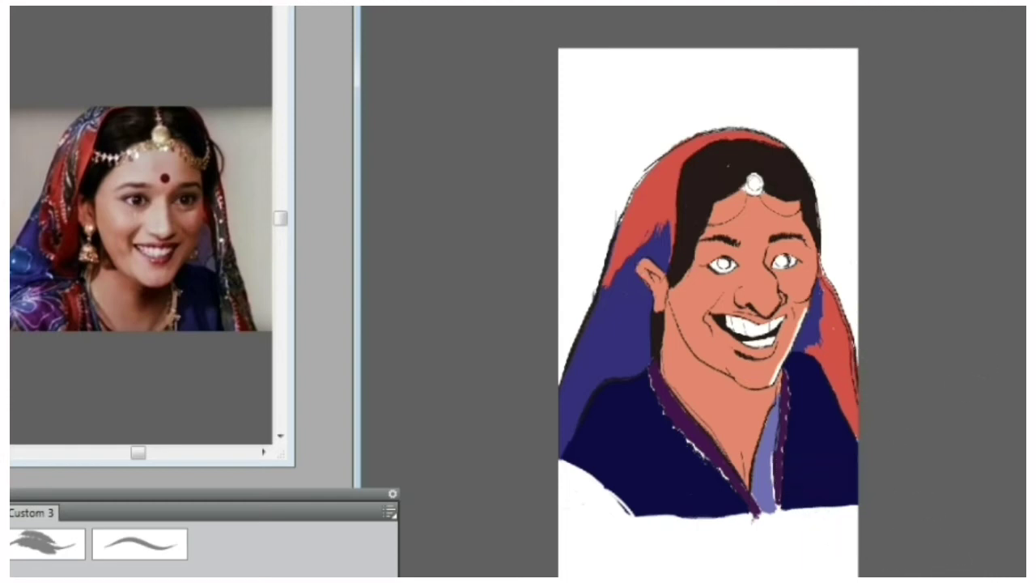
key("ctrl+plus")
key("ctrl+plus")
key("ctrl+plus")
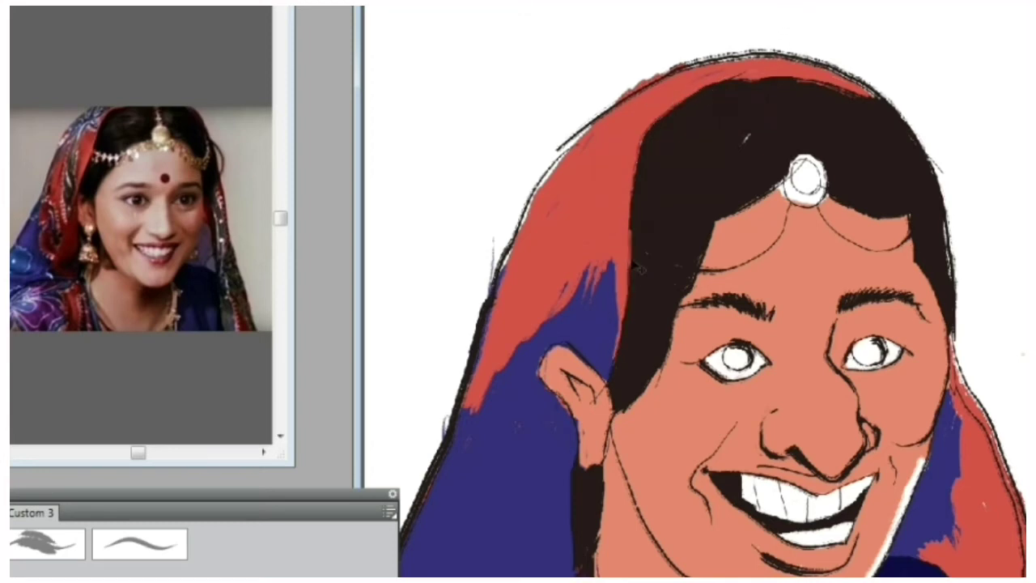
scroll(638, 267, "down", 5)
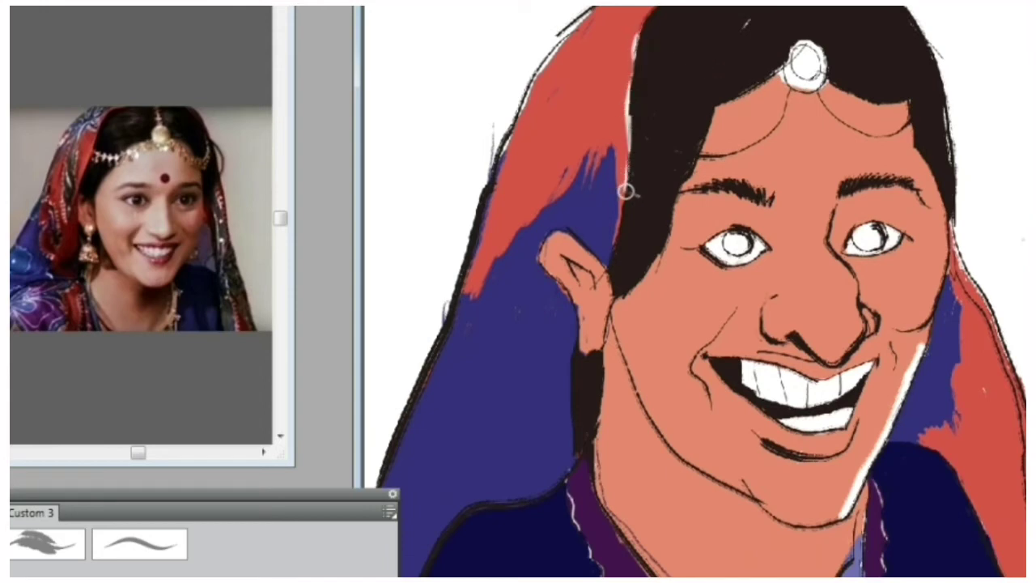
scroll(634, 265, "up", 7)
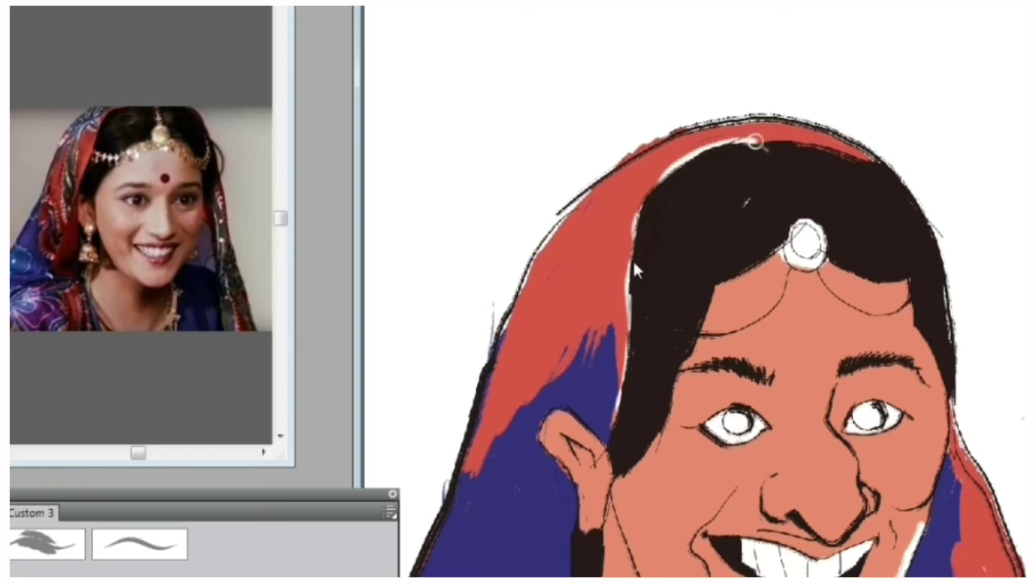
scroll(636, 271, "down", 4)
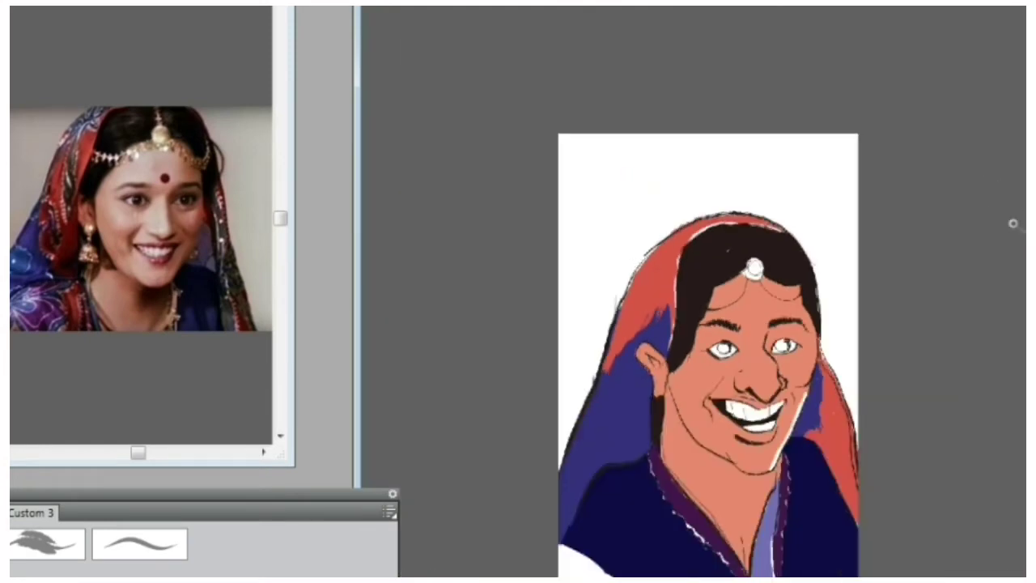
Step: Add a thin white line along the veil-side edge of the black hair below the ear
scroll(1013, 223, "down", 6)
key("ctrl+plus")
key("ctrl+plus")
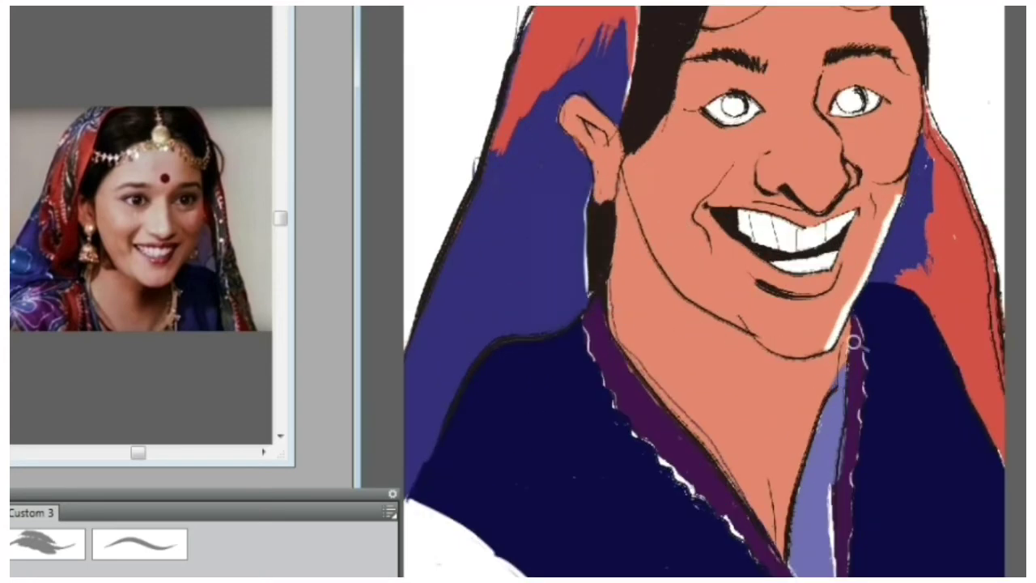
key("ctrl+minus")
key("ctrl+minus")
key("ctrl+minus")
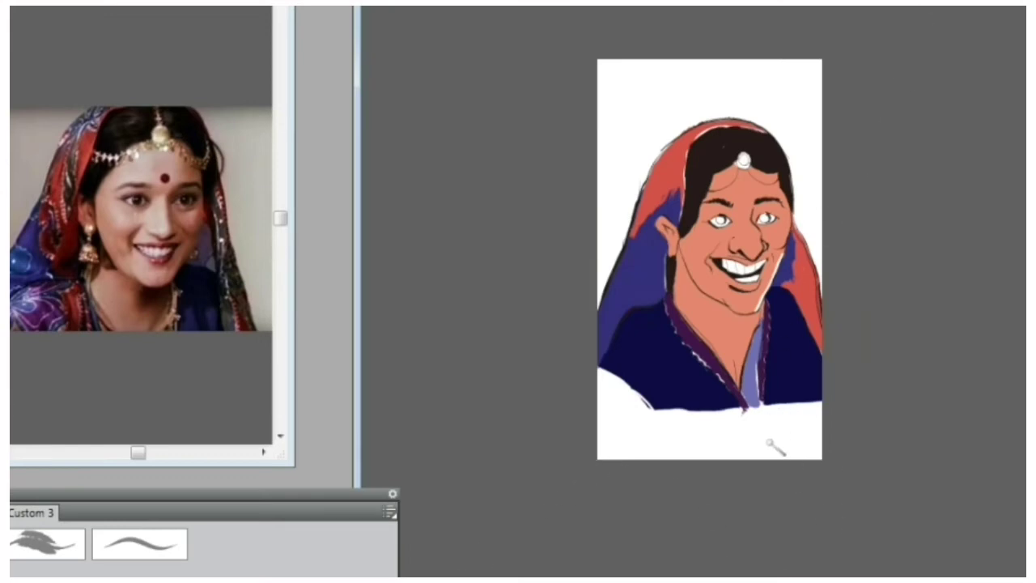
Step: Fill the irises of both eyes with dark brown
key("ctrl+plus")
key("ctrl+plus")
key("ctrl+plus")
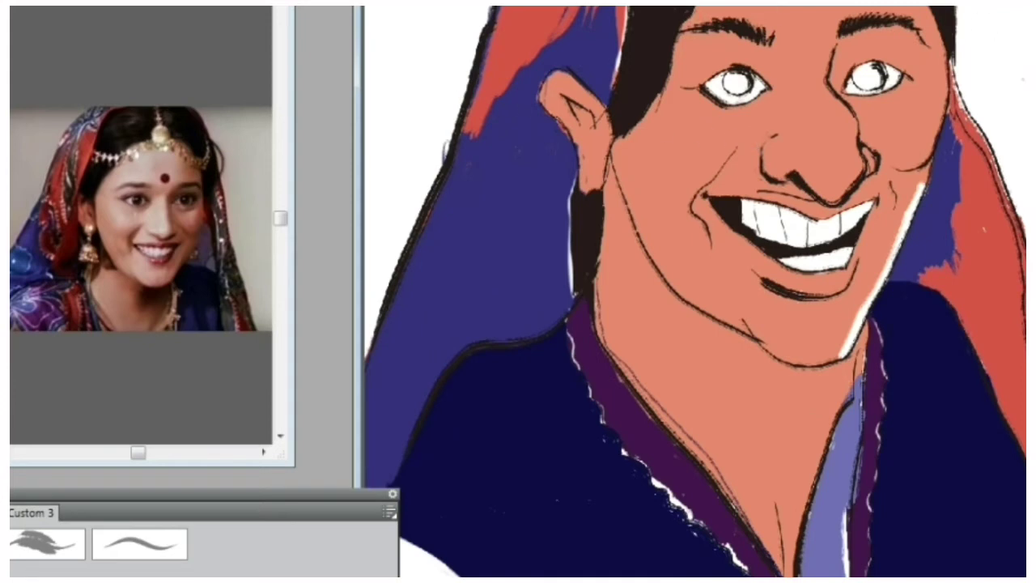
left_click_drag(742, 71, 738, 75)
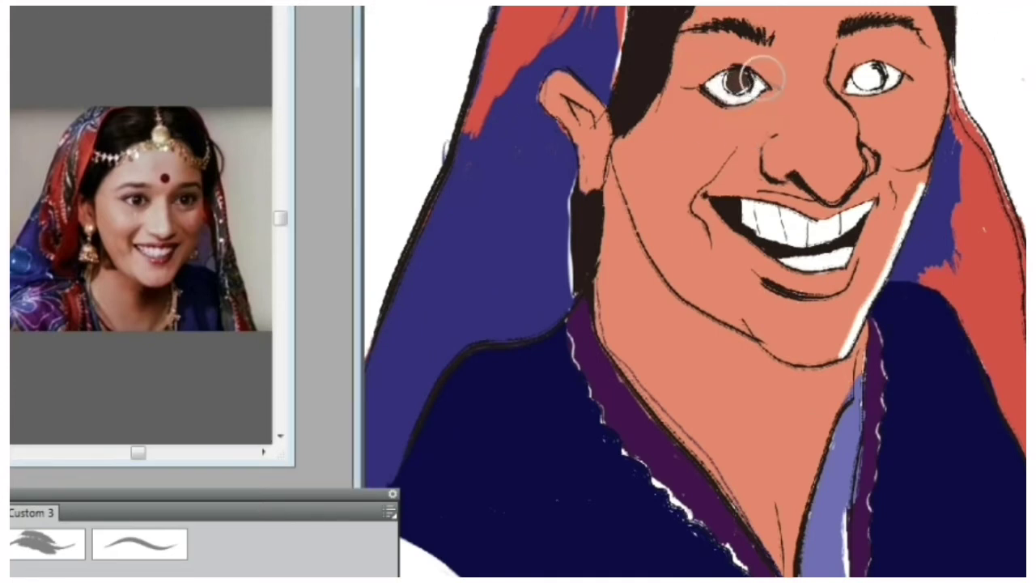
left_click_drag(739, 80, 735, 77)
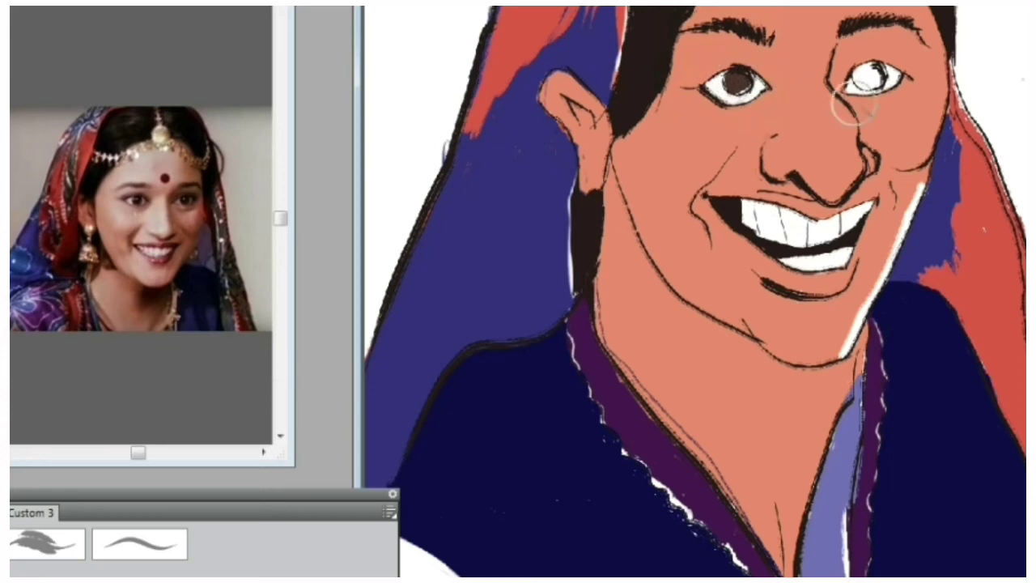
left_click_drag(870, 75, 867, 77)
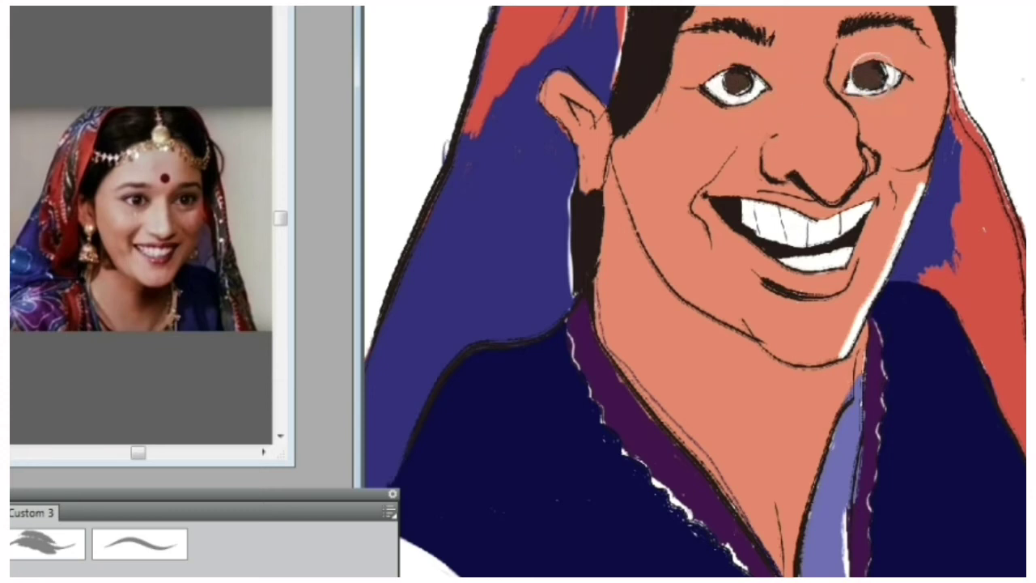
Step: Examine the whole coloured portrait and the neckline area against the reference photo
key("ctrl+minus")
key("ctrl+minus")
key("ctrl+minus")
key("ctrl+plus")
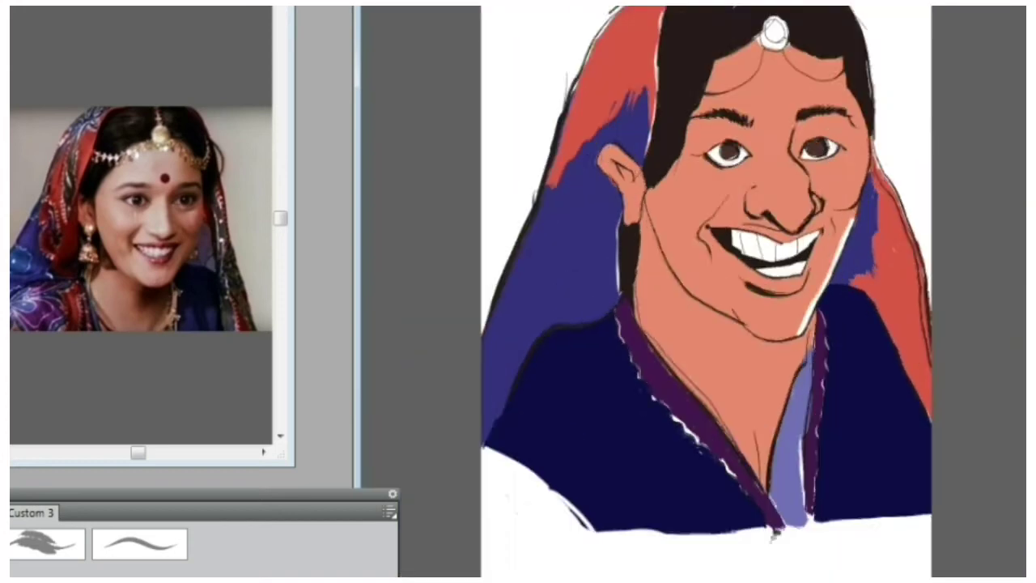
key("ctrl+plus")
key("ctrl+minus")
key("ctrl+minus")
key("ctrl+plus")
scroll(706, 291, "down", 2)
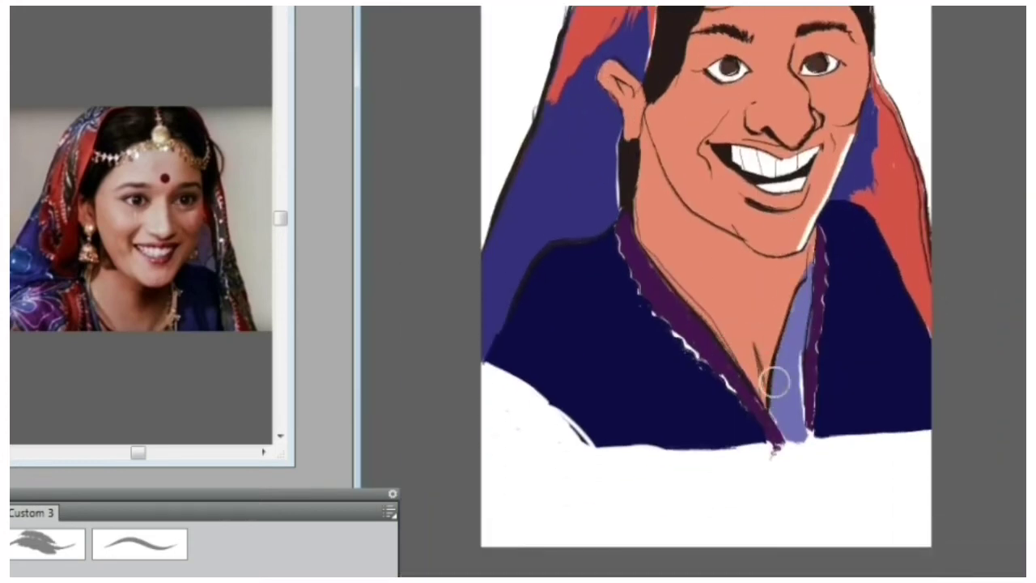
key("ctrl+equal")
scroll(704, 291, "down", 3)
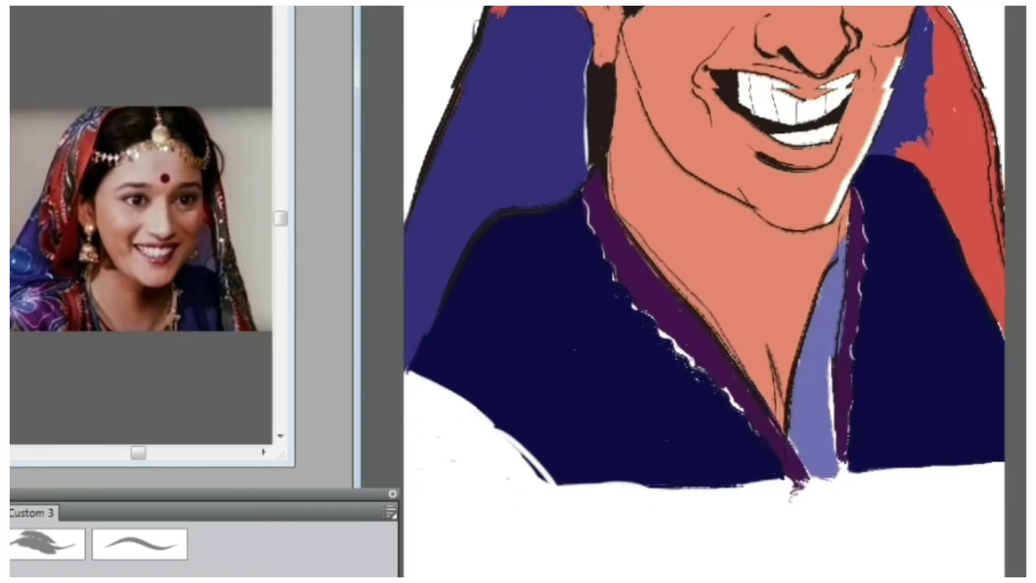
key("ctrl+equal")
key("ctrl+equal")
key("ctrl+minus")
key("ctrl+minus")
key("ctrl+minus")
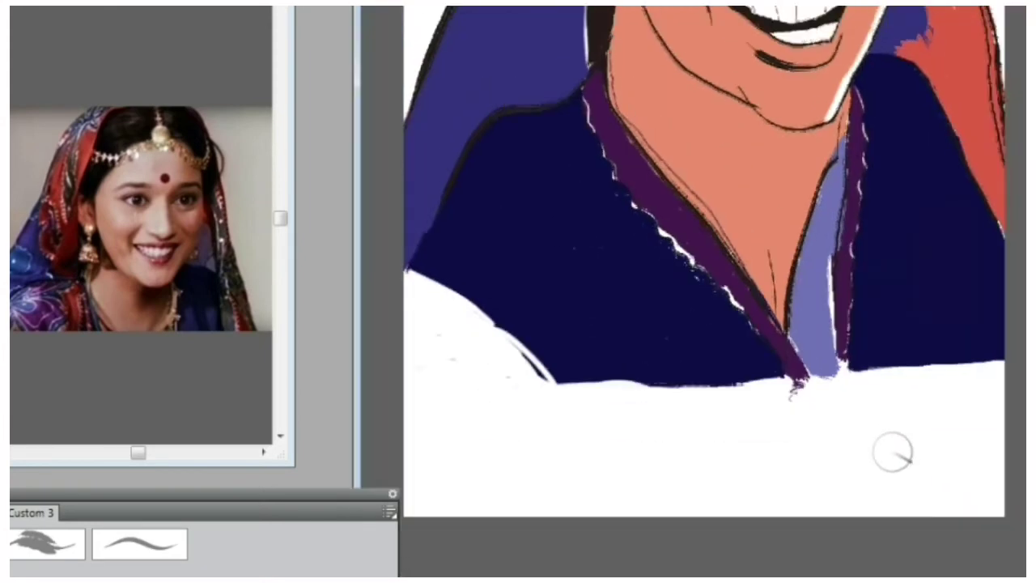
scroll(708, 283, "up", 4)
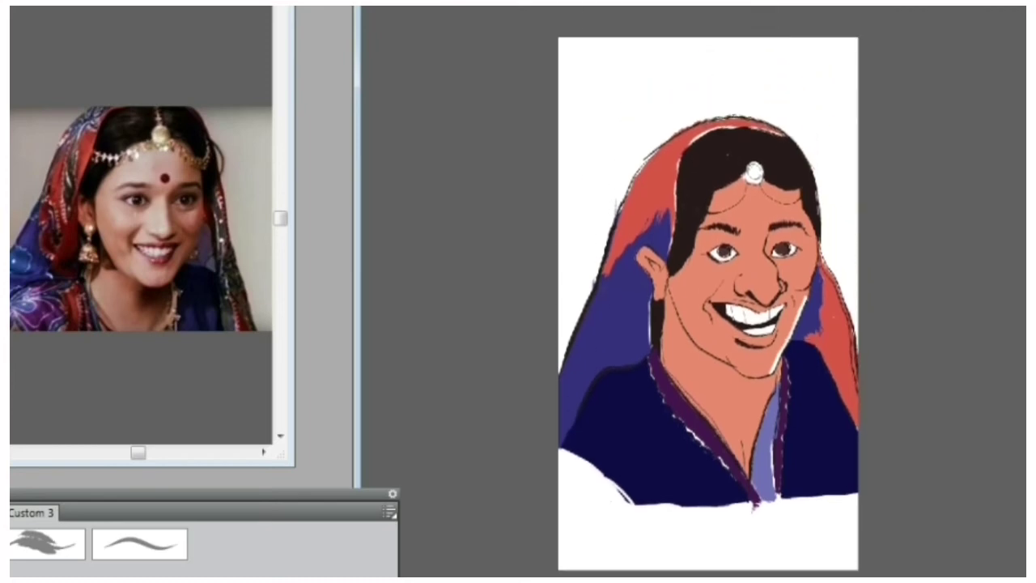
Step: Shade the ear and the temple along the hairline with a darker brown skin tone
key("ctrl+equal")
key("ctrl+equal")
key("ctrl+equal")
key("ctrl+minus")
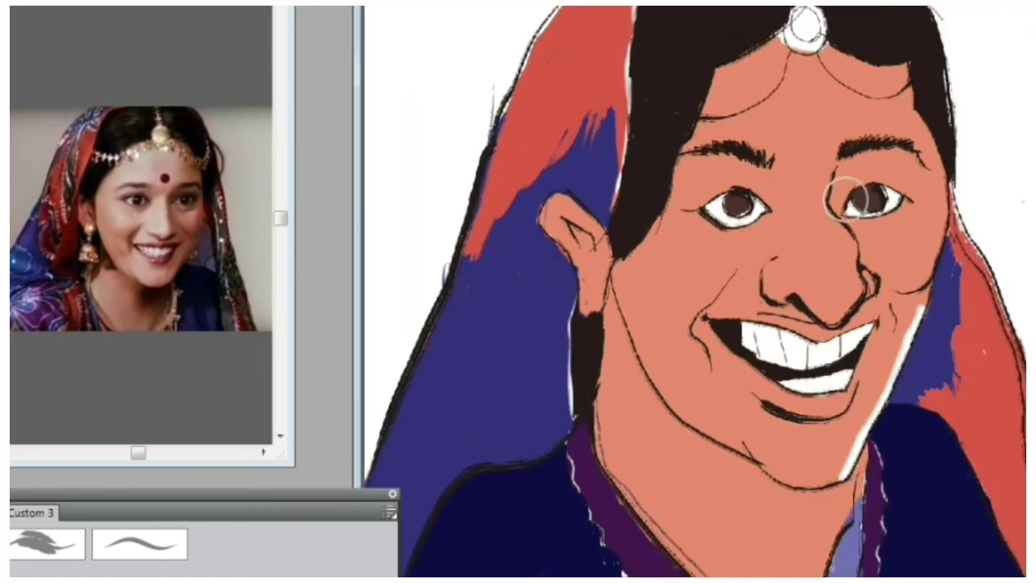
key("ctrl+equal")
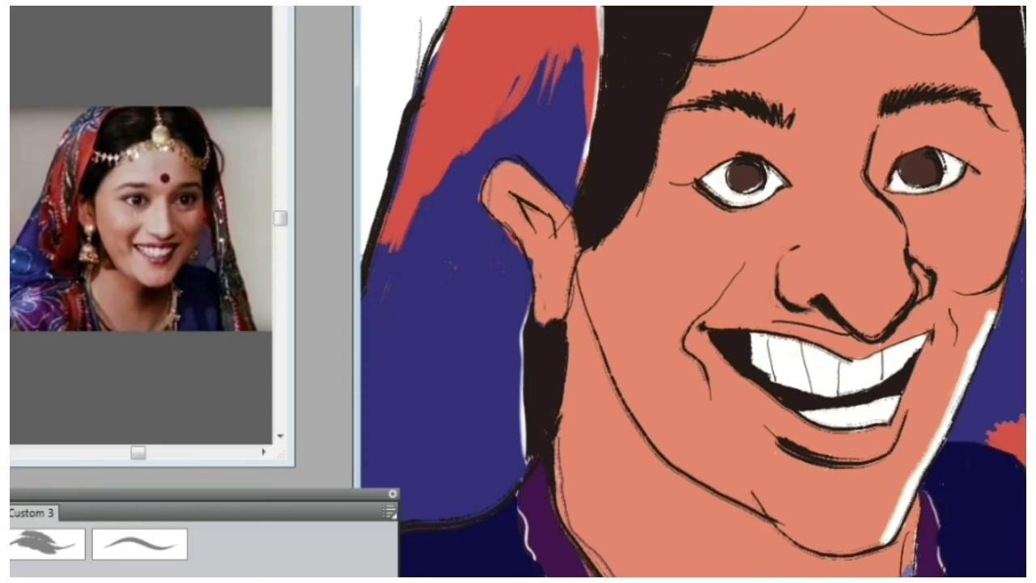
mouse_move(649, 163)
left_mouse_down()
mouse_move(666, 131)
mouse_move(654, 144)
mouse_move(656, 131)
mouse_move(671, 126)
mouse_move(684, 80)
mouse_move(651, 180)
mouse_move(580, 270)
mouse_move(593, 236)
mouse_move(584, 270)
mouse_move(575, 224)
mouse_move(565, 241)
mouse_move(512, 188)
mouse_move(542, 202)
mouse_move(509, 188)
mouse_move(514, 176)
mouse_move(554, 208)
mouse_move(494, 191)
mouse_move(523, 175)
mouse_move(495, 185)
mouse_move(553, 254)
mouse_move(546, 239)
mouse_move(553, 288)
mouse_move(557, 279)
mouse_move(547, 305)
mouse_move(559, 242)
mouse_move(533, 220)
mouse_move(547, 305)
mouse_move(585, 266)
mouse_move(592, 294)
mouse_move(599, 246)
mouse_move(590, 280)
left_mouse_up()
Step: Shade the ear-side cheek and jaw, the forehead hairline and the area beneath the eyebrows with the darker skin tone
key("ctrl+minus")
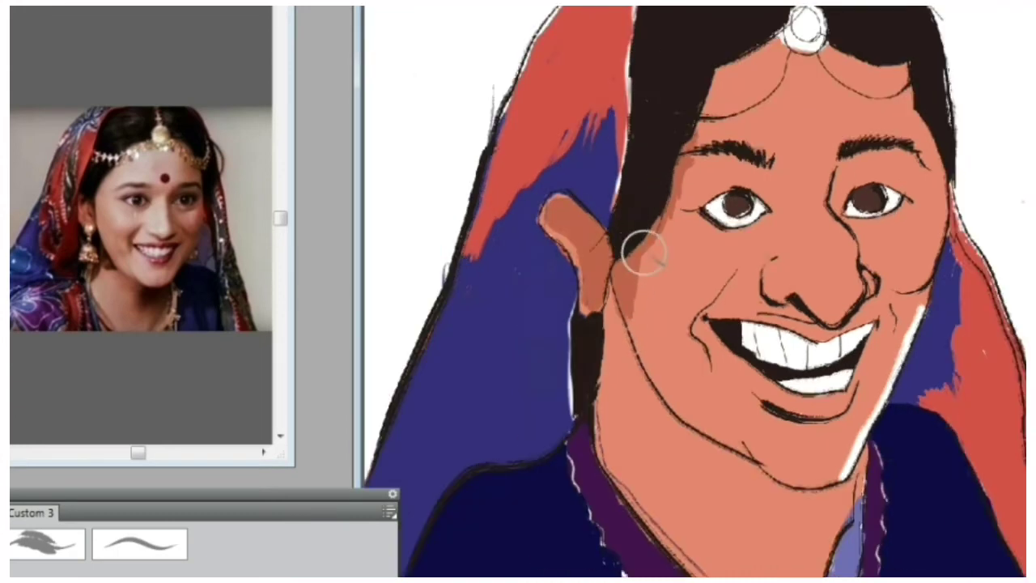
left_click_drag(644, 253, 638, 305)
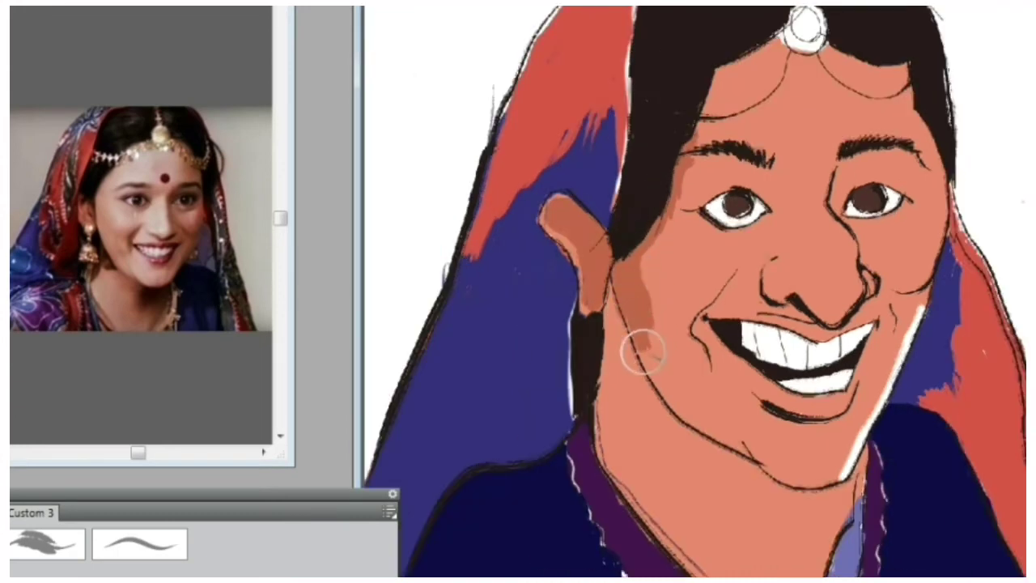
left_click_drag(643, 352, 653, 356)
mouse_move(630, 281)
left_mouse_down()
mouse_move(668, 318)
mouse_move(654, 317)
mouse_move(660, 359)
mouse_move(642, 340)
mouse_move(668, 392)
mouse_move(672, 362)
mouse_move(677, 389)
mouse_move(664, 379)
mouse_move(660, 388)
mouse_move(683, 418)
mouse_move(677, 371)
mouse_move(700, 408)
mouse_move(686, 412)
mouse_move(720, 432)
mouse_move(690, 414)
left_mouse_up()
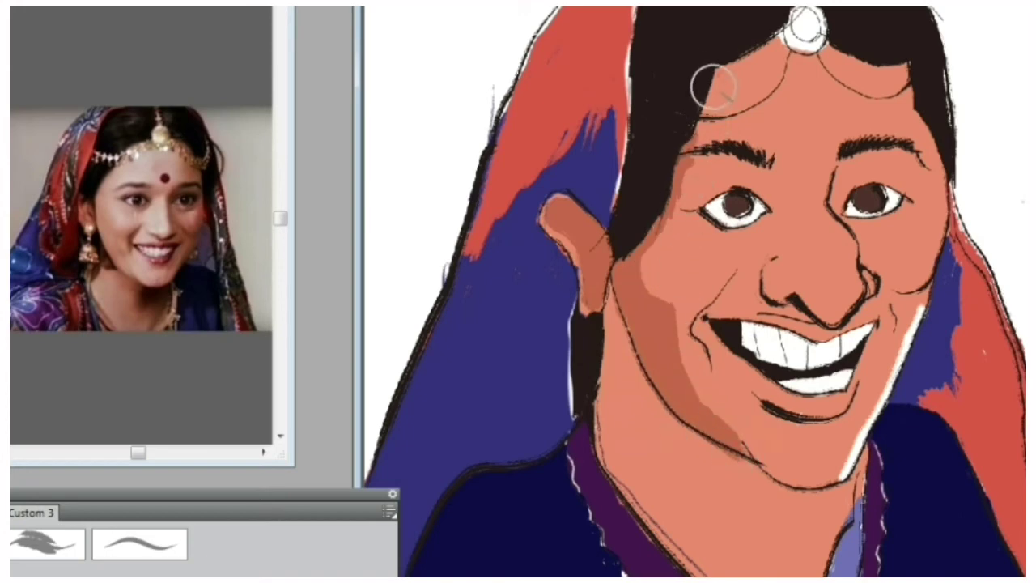
mouse_move(712, 86)
left_mouse_down()
mouse_move(704, 127)
mouse_move(726, 61)
mouse_move(682, 154)
mouse_move(743, 154)
mouse_move(704, 139)
mouse_move(755, 164)
left_mouse_up()
mouse_move(839, 157)
left_mouse_down()
mouse_move(866, 138)
mouse_move(903, 152)
left_mouse_up()
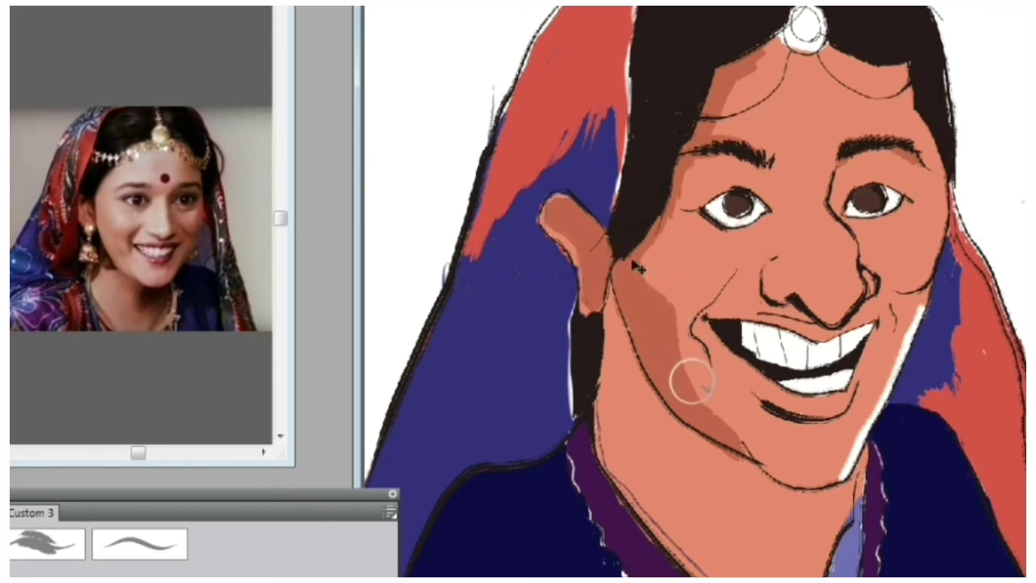
Step: Shade the ear-side edge of the neck down along the purple collar with the darker skin tone
mouse_move(610, 296)
left_mouse_down()
mouse_move(599, 351)
mouse_move(603, 421)
left_mouse_up()
scroll(636, 267, "down", 5)
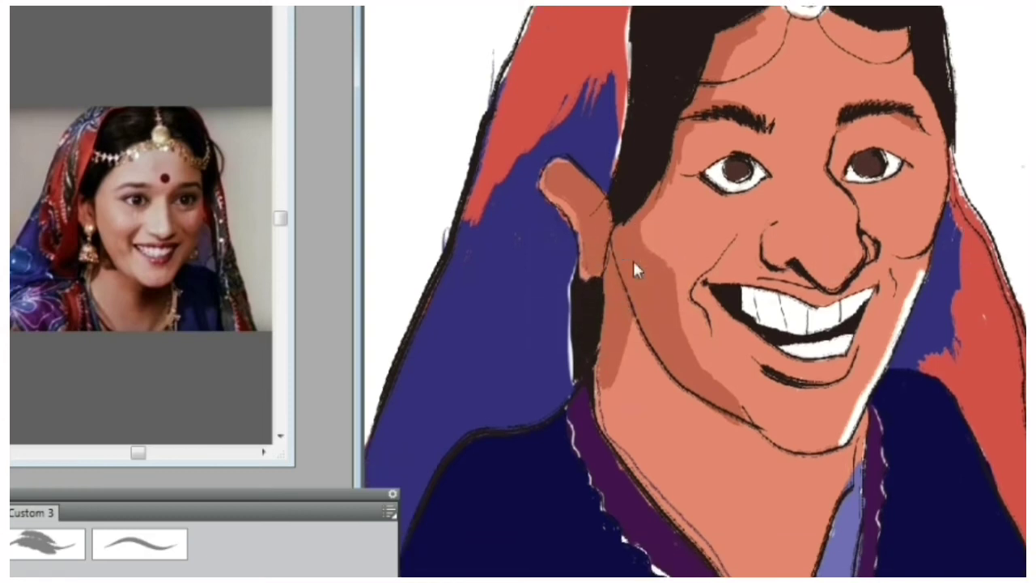
mouse_move(629, 171)
left_mouse_down()
mouse_move(620, 214)
mouse_move(612, 208)
mouse_move(605, 221)
mouse_move(604, 255)
mouse_move(643, 305)
mouse_move(618, 229)
mouse_move(624, 257)
mouse_move(630, 173)
mouse_move(624, 276)
mouse_move(673, 368)
mouse_move(647, 314)
mouse_move(680, 357)
left_mouse_up()
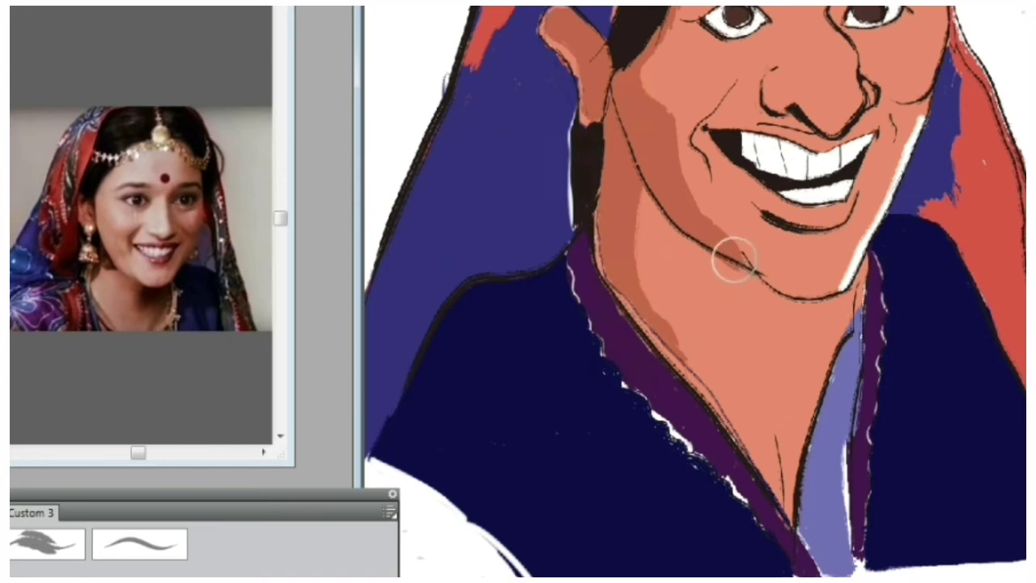
Step: Shade the underside of the chin along the jawline with the darker skin tone
mouse_move(734, 259)
left_mouse_down()
mouse_move(733, 269)
mouse_move(776, 286)
left_mouse_up()
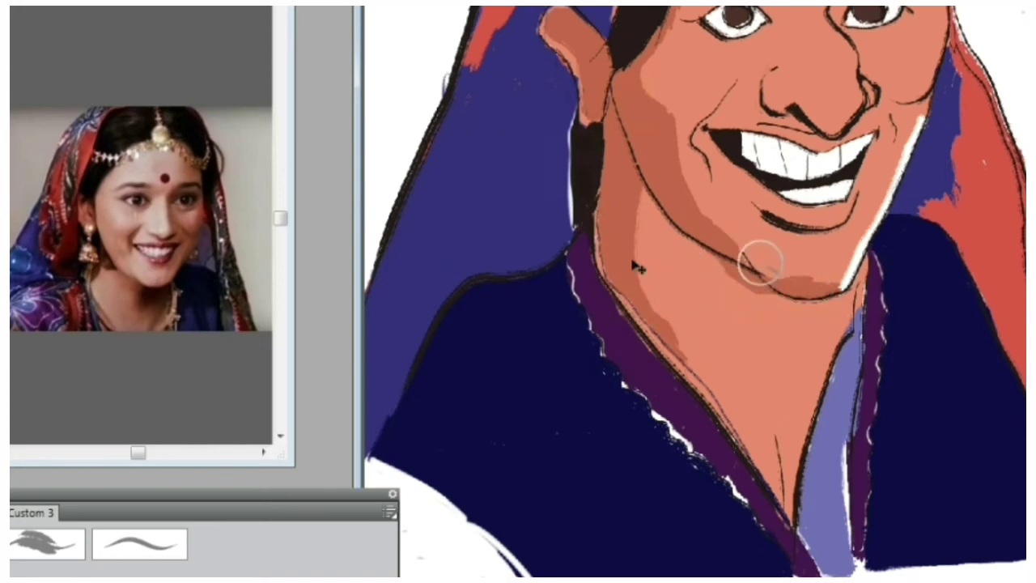
key("ctrl+minus")
key("ctrl+plus")
key("ctrl+plus")
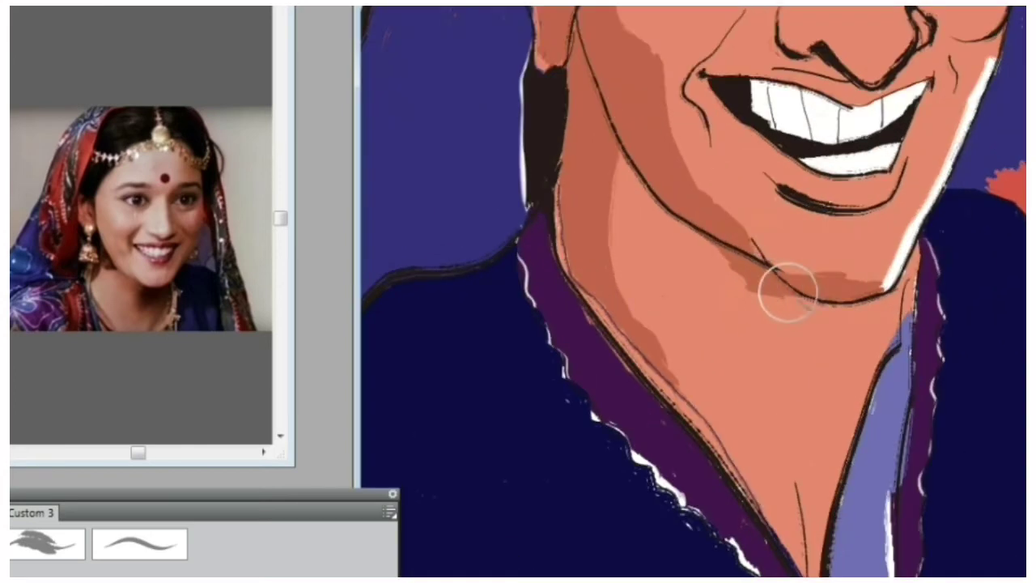
Step: Try to shade the neck beneath the chin with the darker skin tone
mouse_move(773, 296)
left_mouse_down()
mouse_move(738, 267)
mouse_move(784, 320)
mouse_move(807, 306)
mouse_move(786, 311)
mouse_move(734, 275)
mouse_move(702, 233)
mouse_move(765, 332)
mouse_move(810, 317)
left_mouse_up()
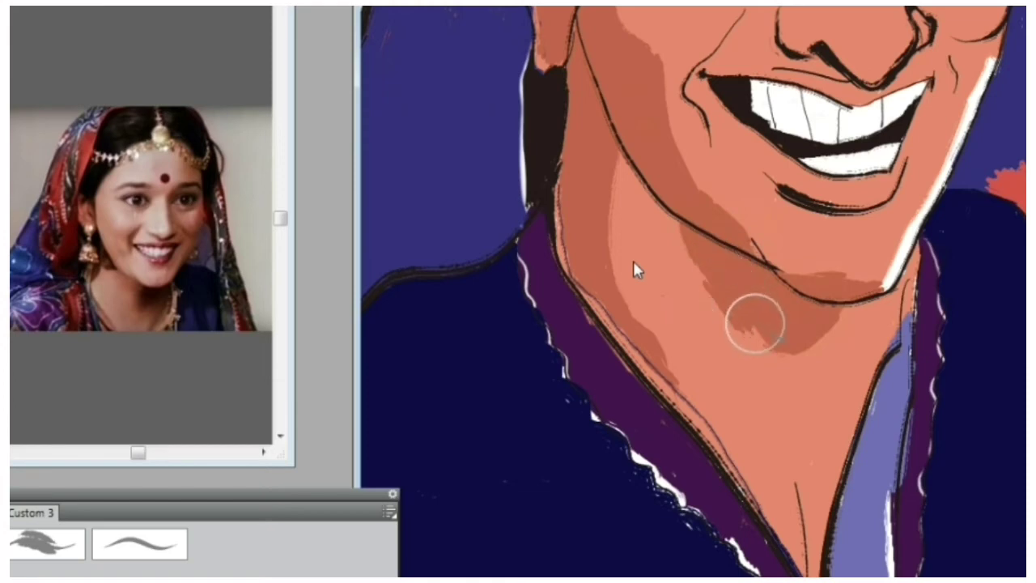
mouse_move(694, 241)
left_mouse_down()
mouse_move(703, 268)
mouse_move(738, 301)
left_mouse_up()
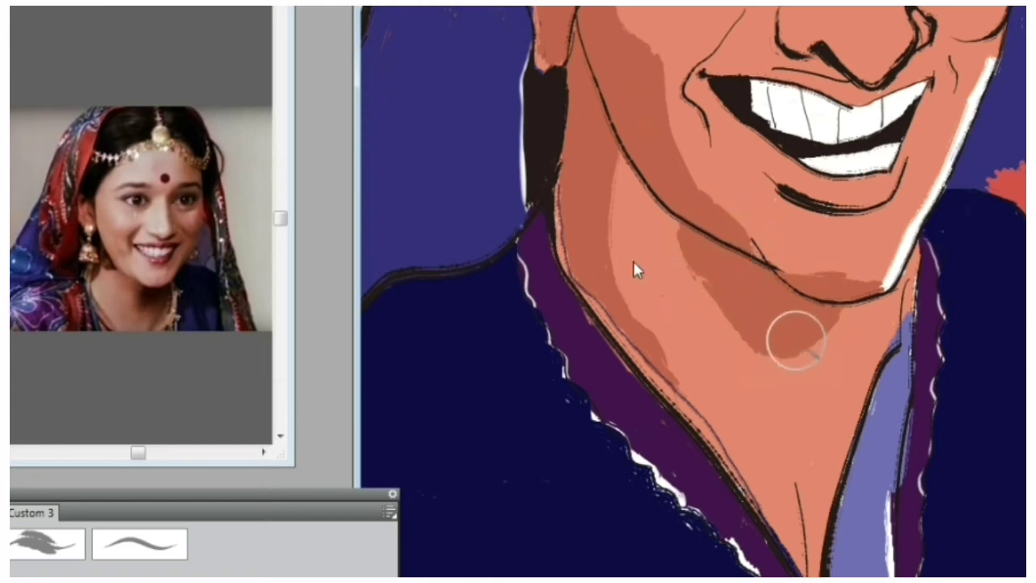
key("ctrl+0")
key("ctrl+minus")
key("ctrl+plus")
key("ctrl+plus")
key("ctrl+plus")
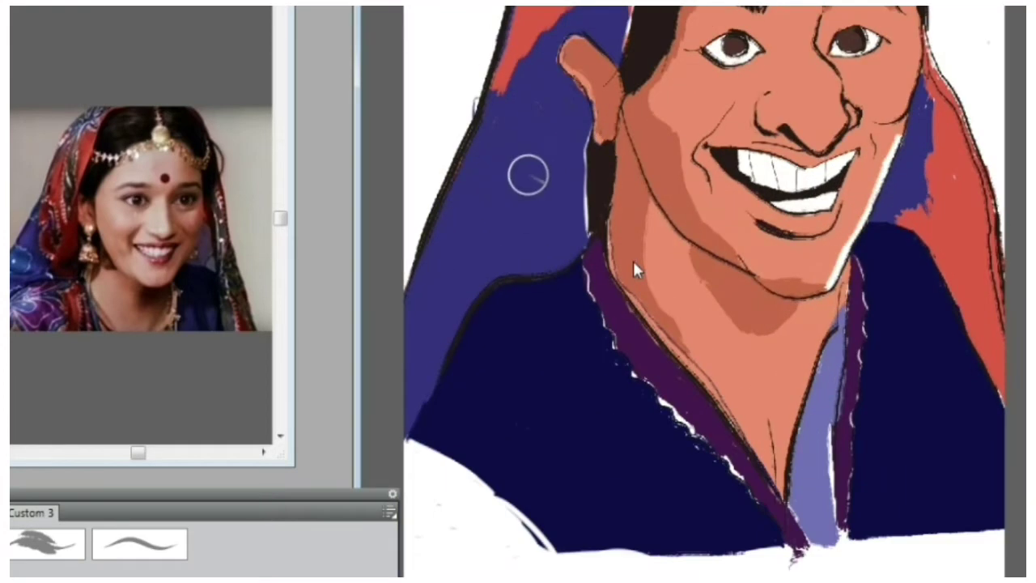
key("ctrl+z")
Step: Shade the eyelids, the areas beneath the eyes and the forehead hairline with the darker skin tone
key("ctrl+0")
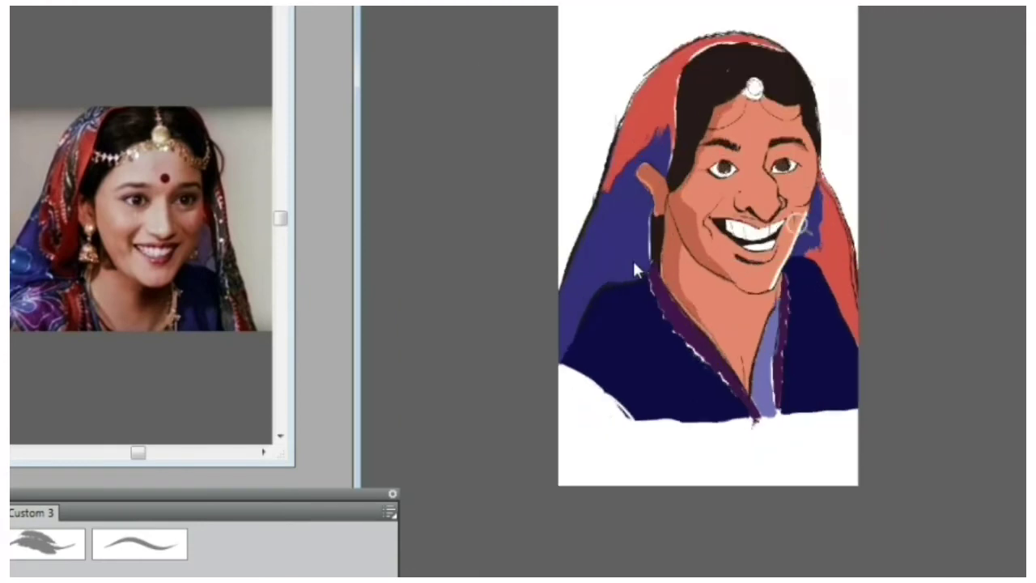
key("ctrl+alt+0")
scroll(633, 269, "up", 4)
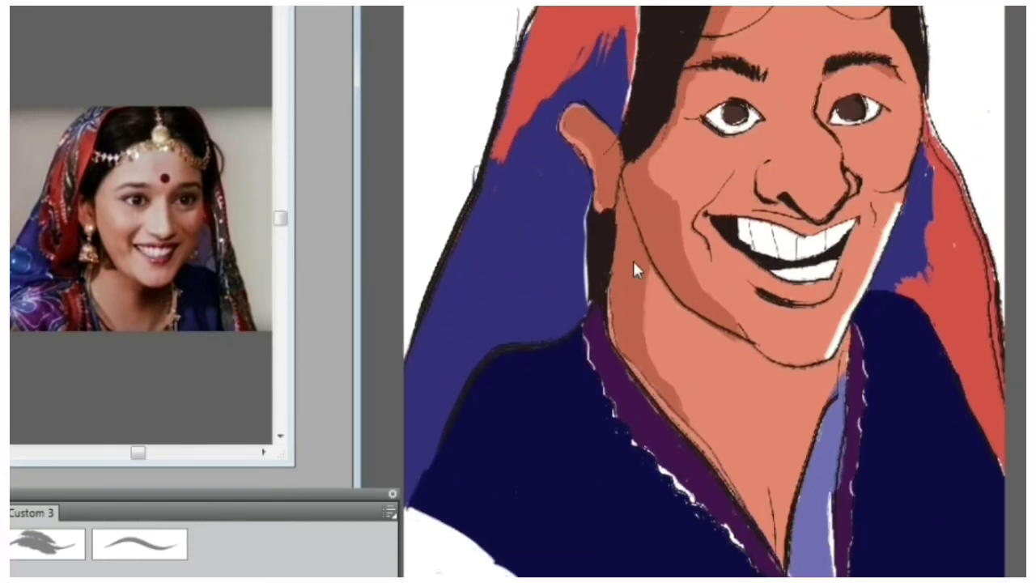
key("ctrl+plus")
scroll(634, 269, "up", 4)
scroll(633, 270, "up", 6)
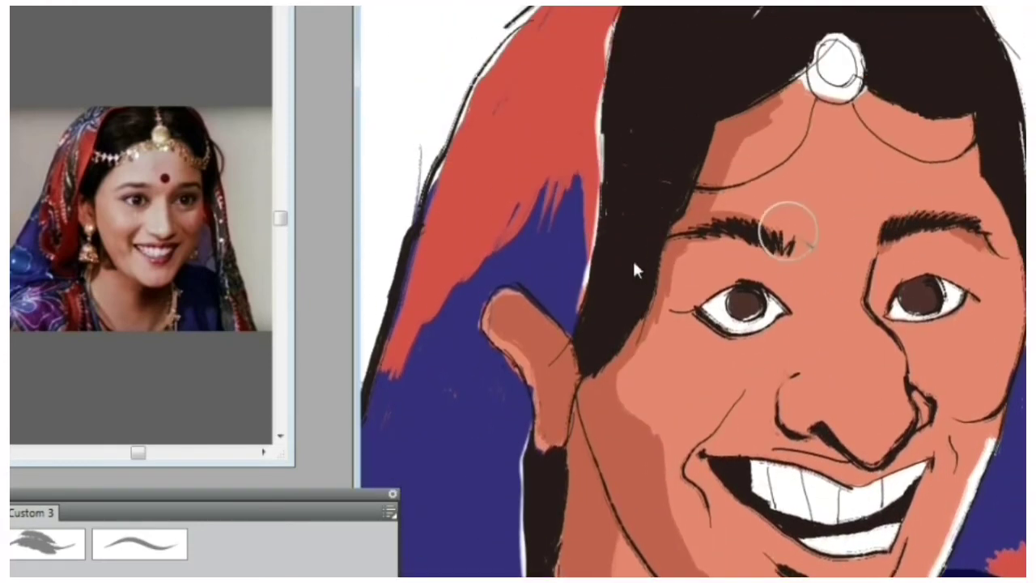
mouse_move(688, 300)
left_mouse_down()
mouse_move(739, 274)
mouse_move(771, 280)
left_mouse_up()
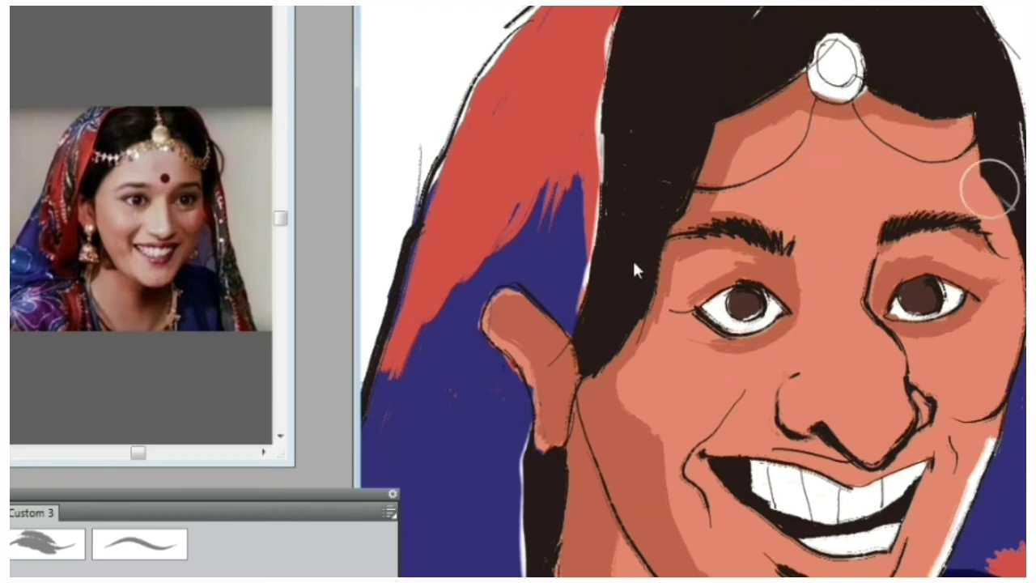
Step: Shade the tip and nostrils of the nose with the darker skin tone
key("ctrl+0")
key("ctrl+plus")
scroll(637, 270, "down", 3)
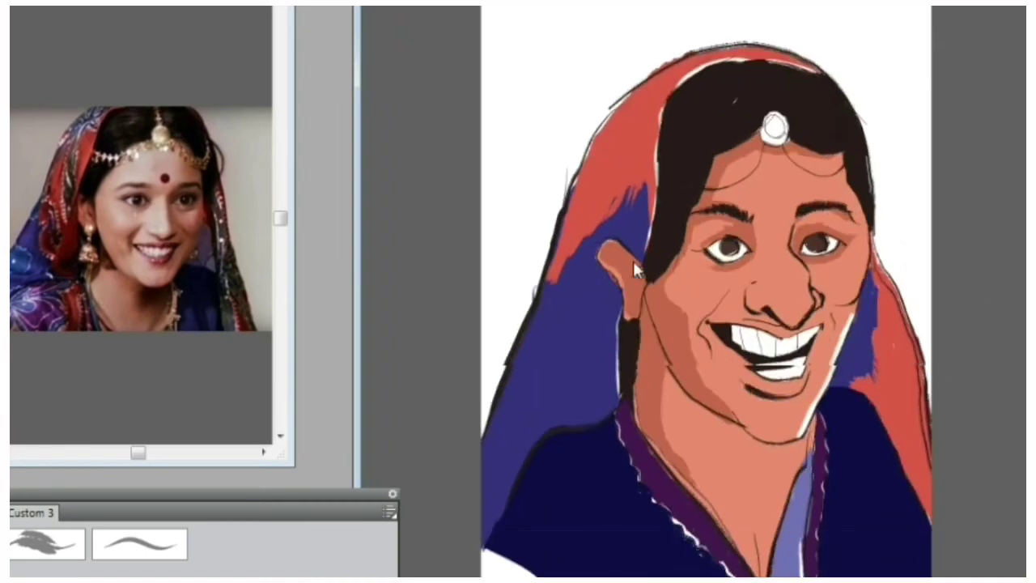
key("ctrl+plus")
key("ctrl+plus")
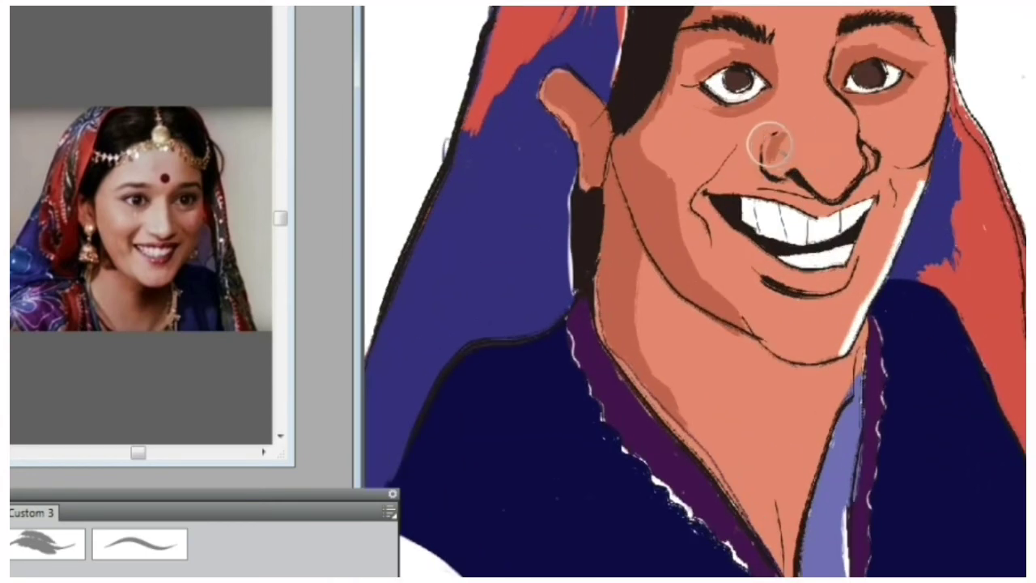
mouse_move(787, 161)
left_mouse_down()
mouse_move(827, 183)
mouse_move(856, 163)
mouse_move(814, 182)
mouse_move(832, 187)
mouse_move(859, 158)
mouse_move(848, 164)
left_mouse_up()
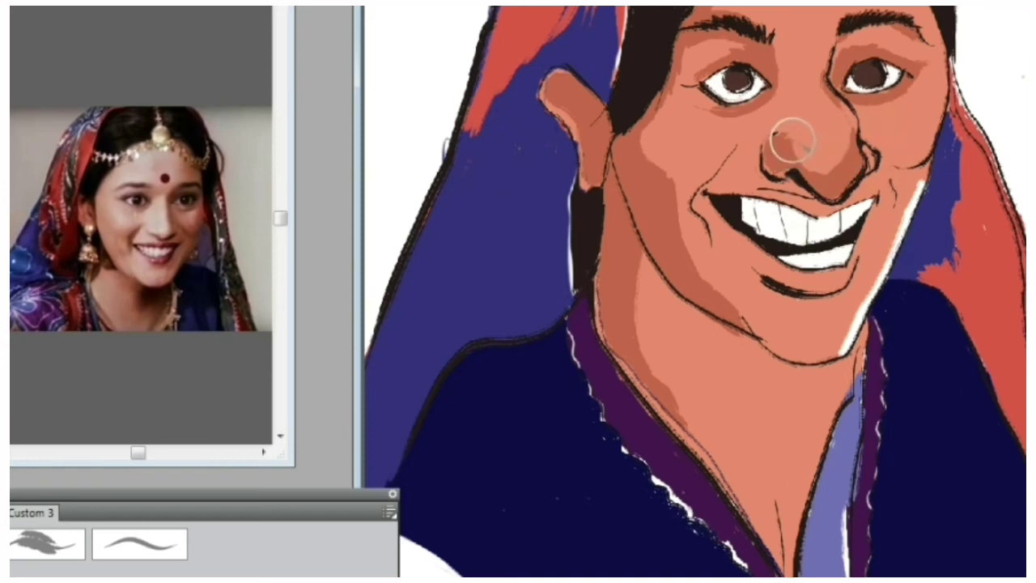
mouse_move(773, 152)
left_mouse_down()
mouse_move(781, 143)
mouse_move(840, 162)
left_mouse_up()
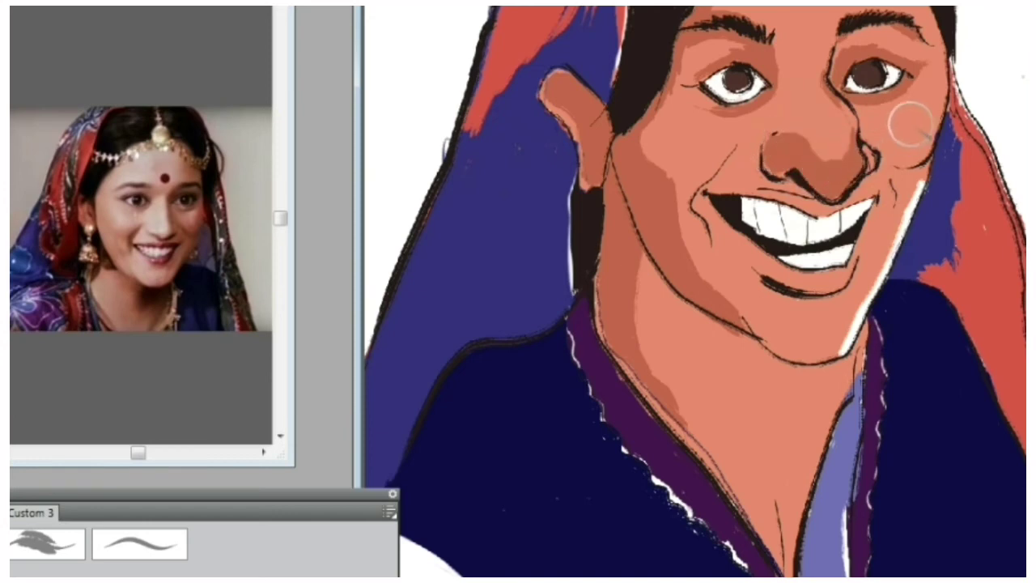
key("ctrl+minus")
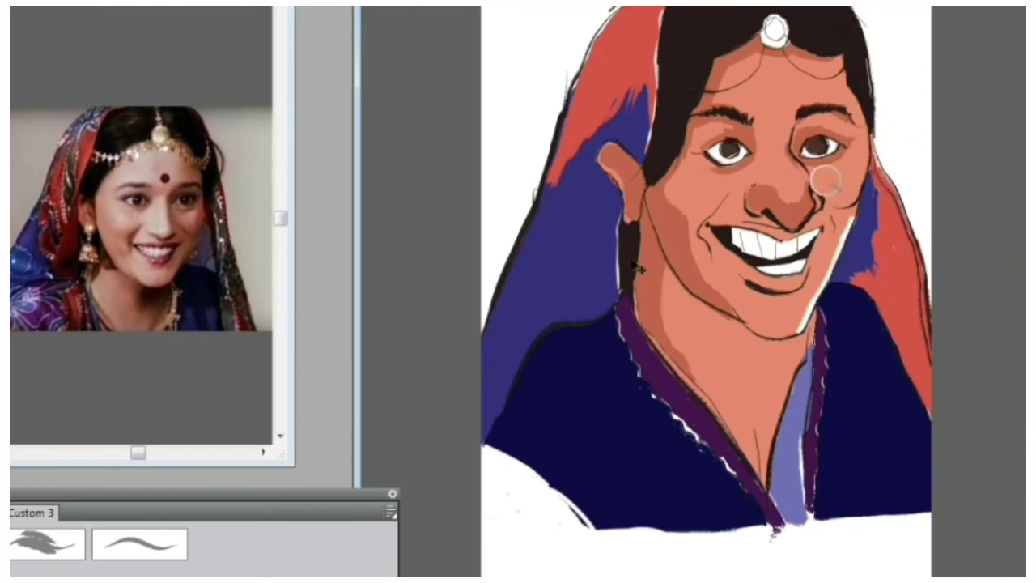
key("ctrl+plus")
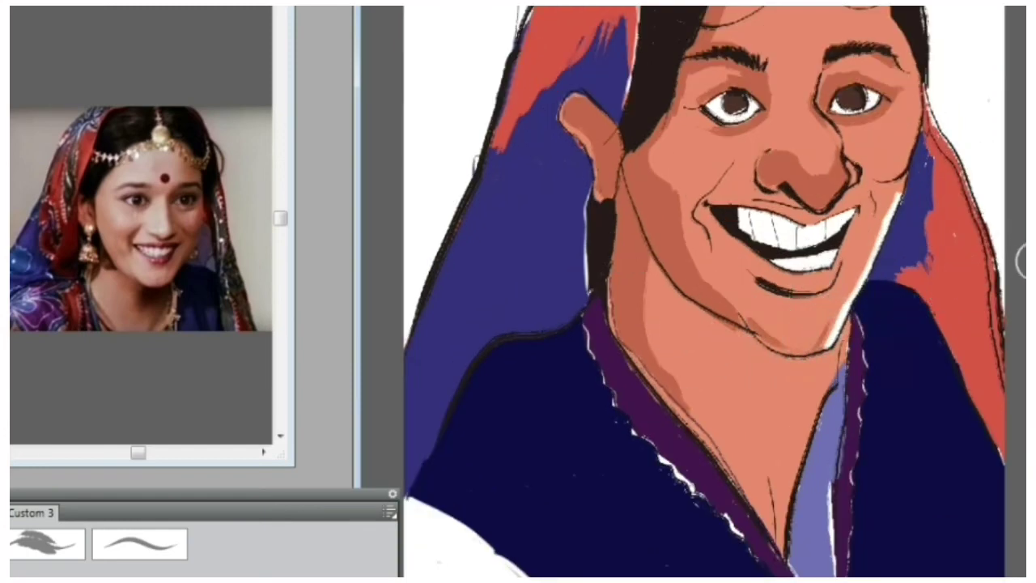
Step: Draw the inner fold lines of the ear in black
left_click_drag(1031, 260, 1031, 324)
key("ctrl+minus")
key("ctrl+minus")
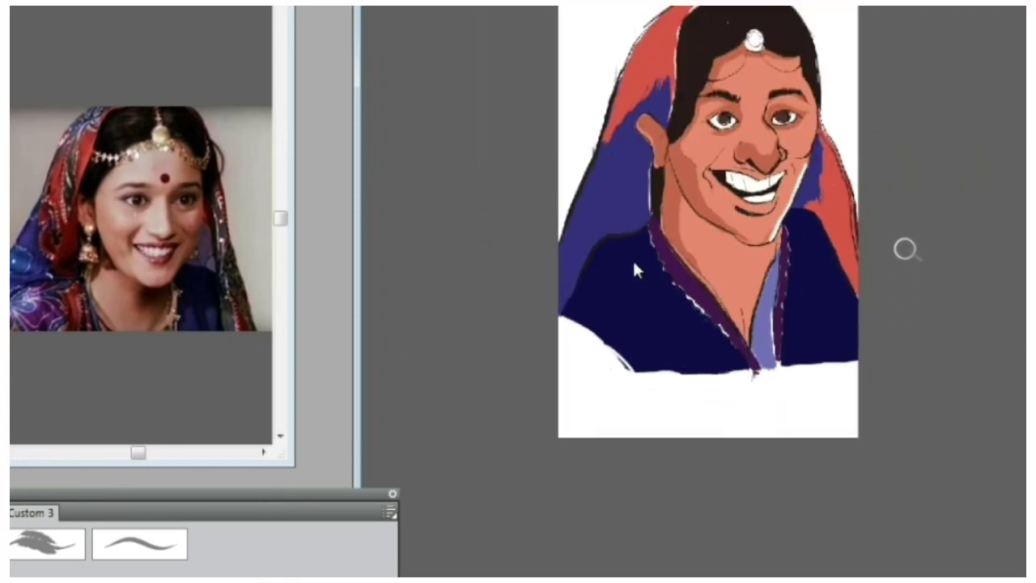
scroll(898, 251, "up", 3)
key("ctrl+plus")
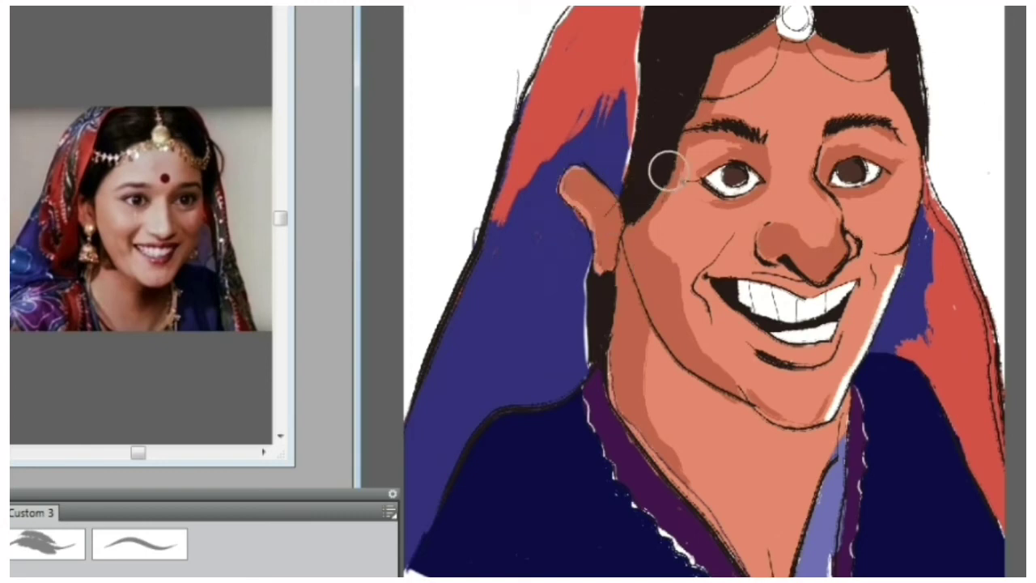
left_click_drag(587, 192, 600, 210)
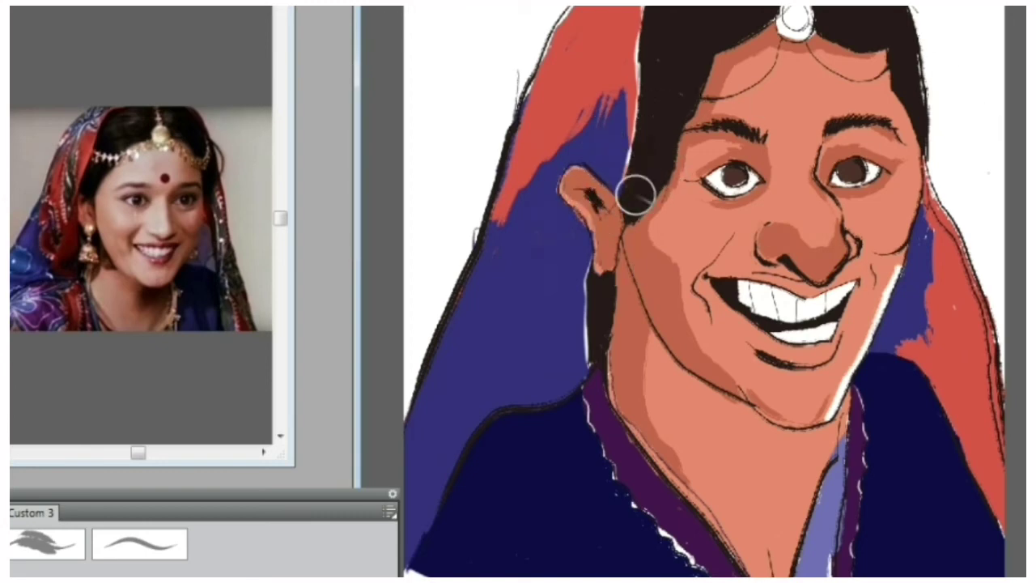
key("ctrl+z")
key("ctrl+z")
key("ctrl+z")
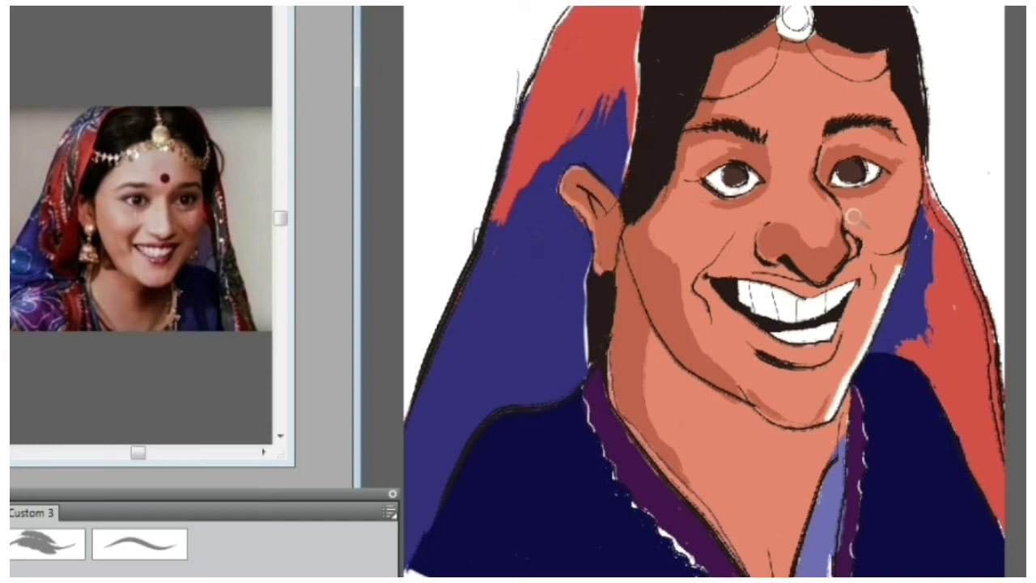
Step: Paint the centre of the forehead ornament in a tan gold colour
left_click(880, 483, "alt")
left_click(888, 476, "alt")
left_click(893, 475, "alt")
left_click(724, 283, "ctrl")
left_click(724, 283, "ctrl")
left_click(724, 283, "ctrl")
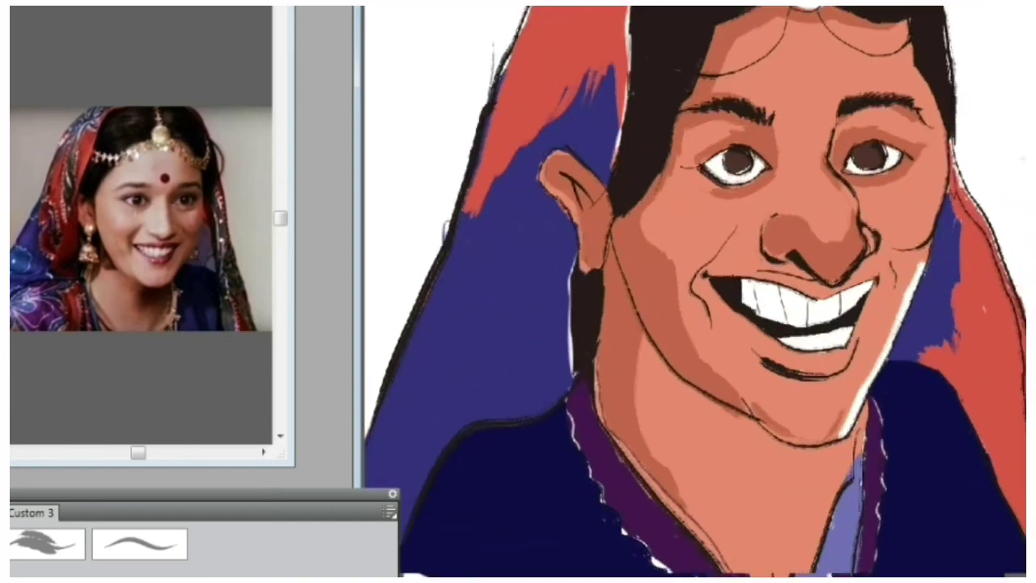
left_click(732, 271, "ctrl")
left_click_drag(777, 202, 780, 455)
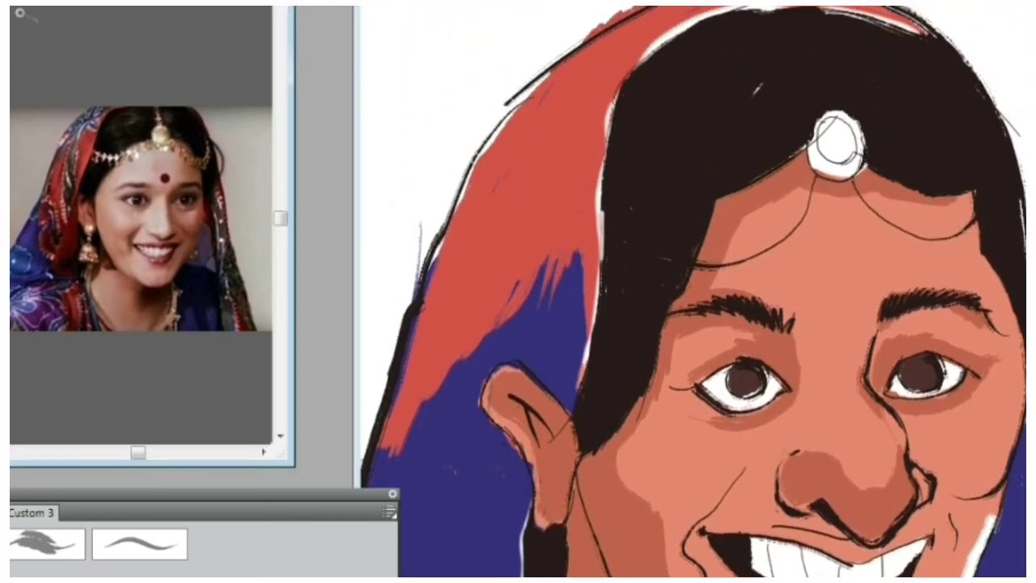
left_click_drag(836, 144, 837, 142)
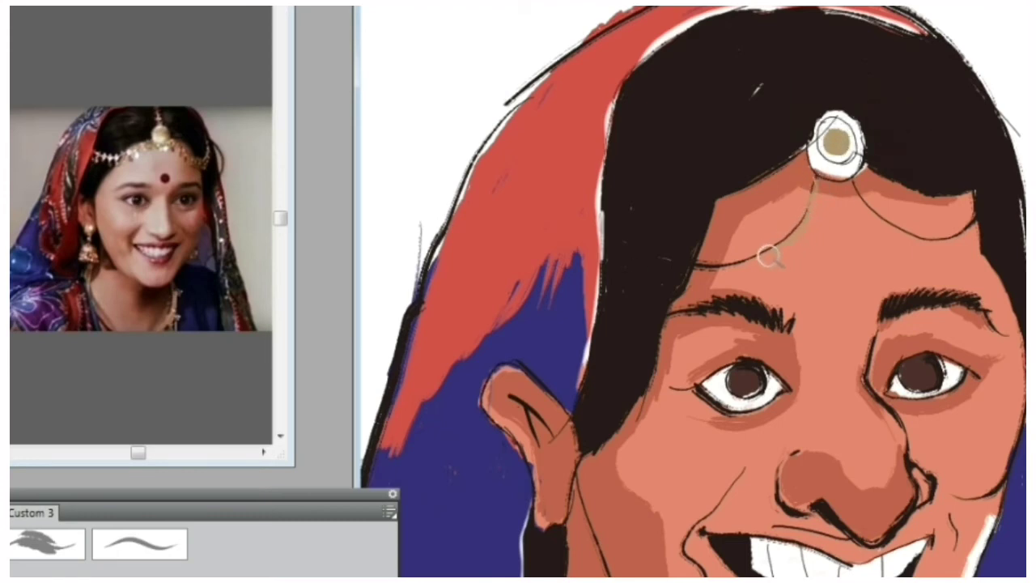
Step: Paint the outer rim of the forehead ornament in the same tan gold, leaving a white ring around its centre
key("ctrl+plus")
key("ctrl+plus")
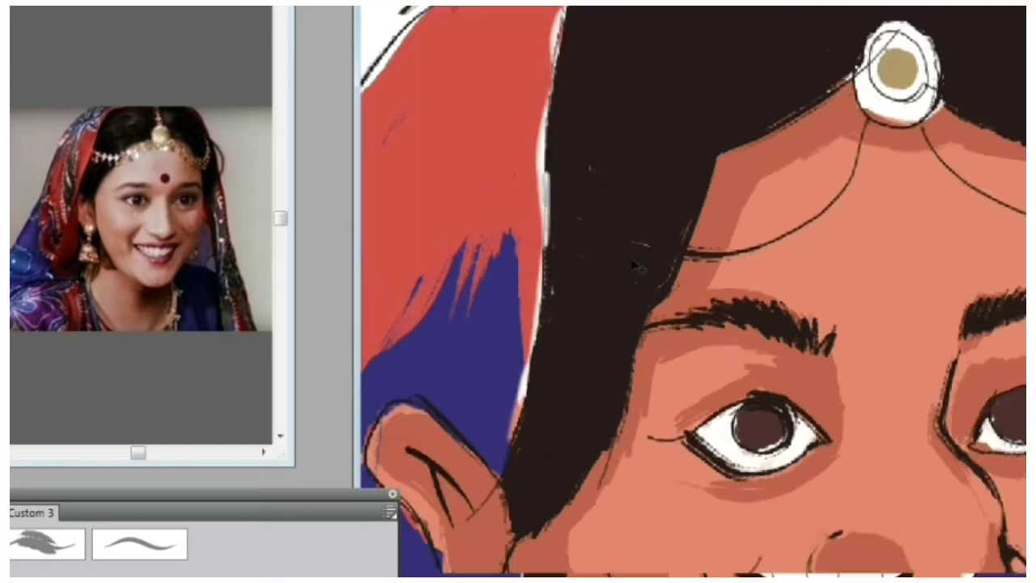
left_click_drag(975, 275, 975, 443)
mouse_move(907, 172)
left_mouse_down()
mouse_move(912, 197)
mouse_move(903, 159)
mouse_move(909, 194)
mouse_move(945, 175)
mouse_move(910, 173)
mouse_move(904, 202)
mouse_move(912, 179)
mouse_move(917, 218)
mouse_move(924, 202)
mouse_move(969, 219)
mouse_move(993, 190)
mouse_move(963, 214)
mouse_move(928, 198)
mouse_move(938, 219)
mouse_move(914, 212)
mouse_move(963, 231)
mouse_move(933, 228)
mouse_move(971, 231)
mouse_move(999, 214)
mouse_move(945, 227)
mouse_move(1003, 195)
mouse_move(997, 179)
mouse_move(1011, 172)
mouse_move(992, 134)
mouse_move(927, 114)
mouse_move(990, 116)
mouse_move(941, 106)
mouse_move(913, 134)
mouse_move(920, 130)
mouse_move(914, 171)
mouse_move(930, 214)
mouse_move(917, 211)
mouse_move(967, 229)
mouse_move(992, 223)
mouse_move(1003, 174)
left_mouse_up()
key("ctrl+z")
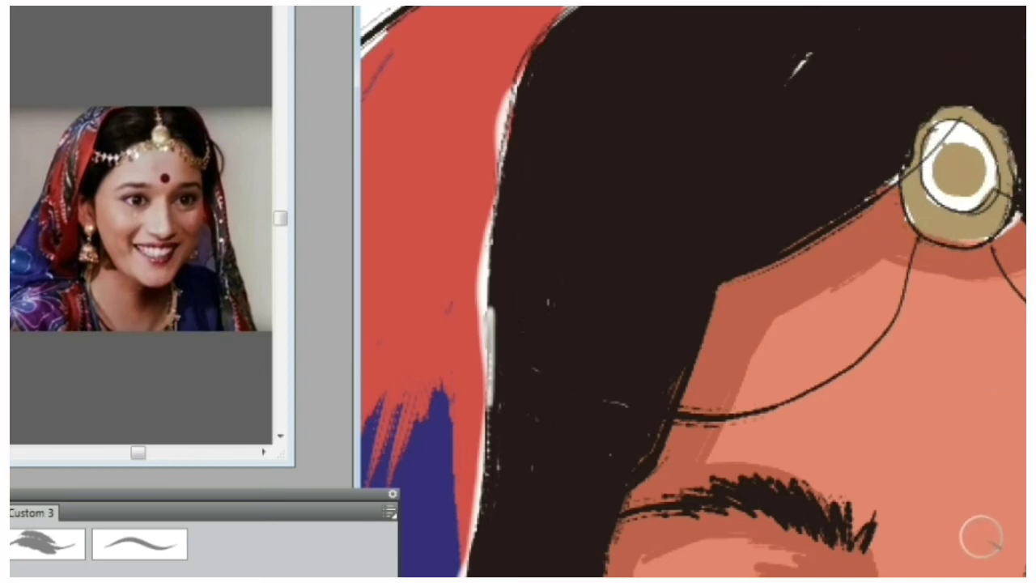
Step: Examine the whole shaded portrait against the reference photo
key("ctrl+0")
scroll(954, 437, "down", 5)
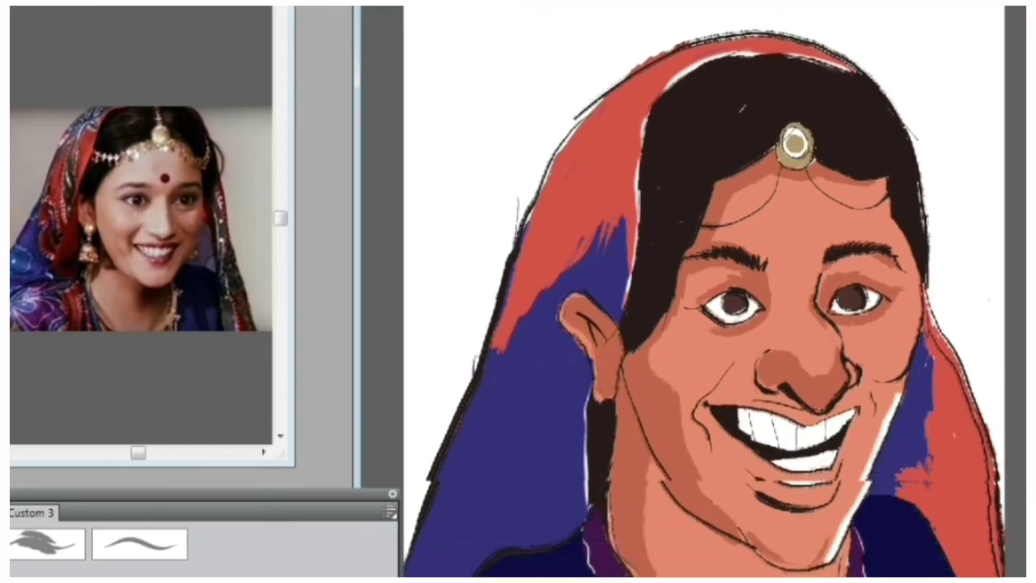
key("ctrl+minus")
key("ctrl+minus")
key("ctrl+minus")
key("ctrl+minus")
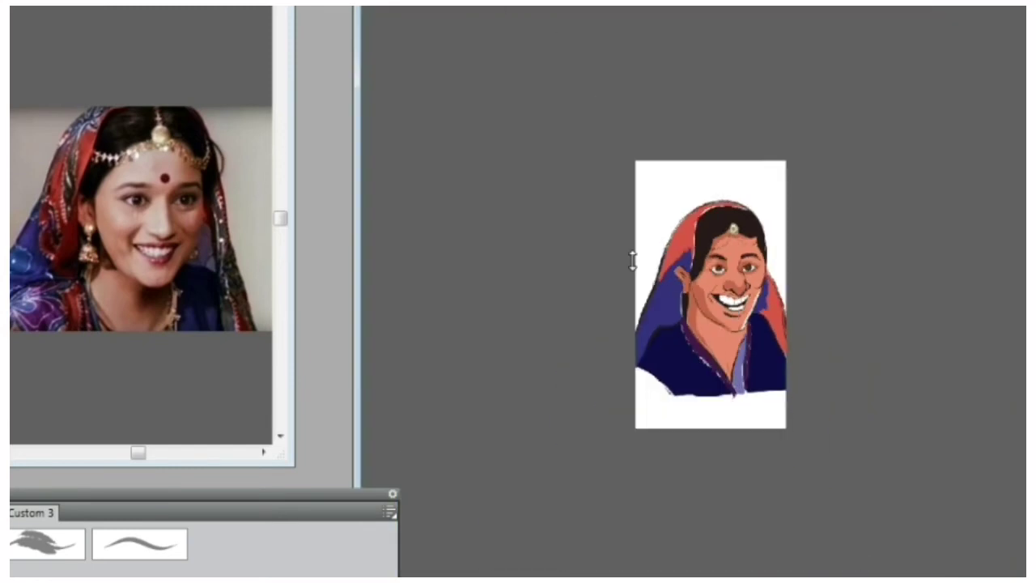
key("ctrl+plus")
key("ctrl+plus")
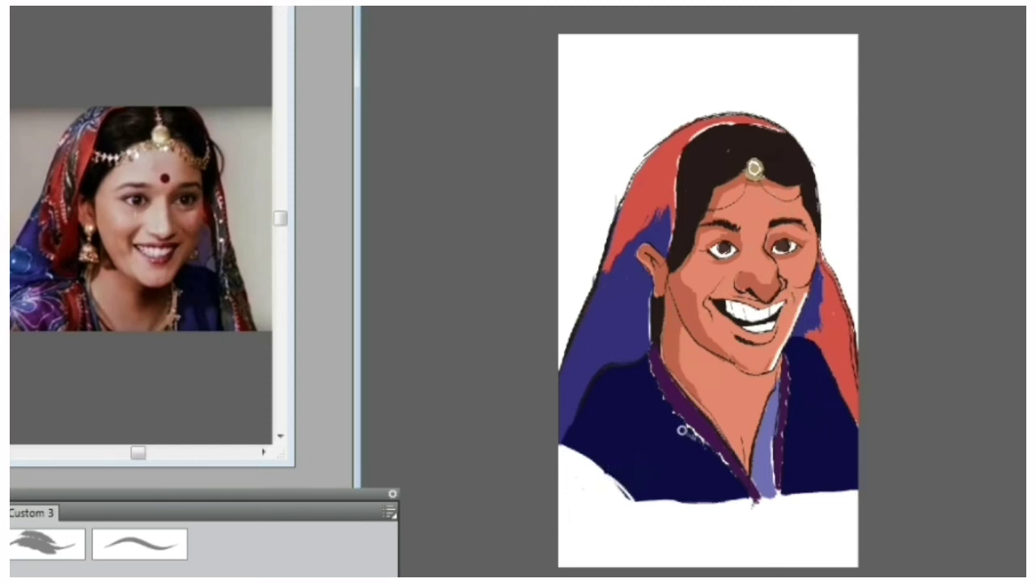
key("ctrl+z")
key("ctrl+z")
left_click_drag(582, 80, 605, 104)
key("ctrl+z")
Step: Draw a small round black earring stud on the earlobe
key("ctrl+plus")
key("ctrl+plus")
key("ctrl+plus")
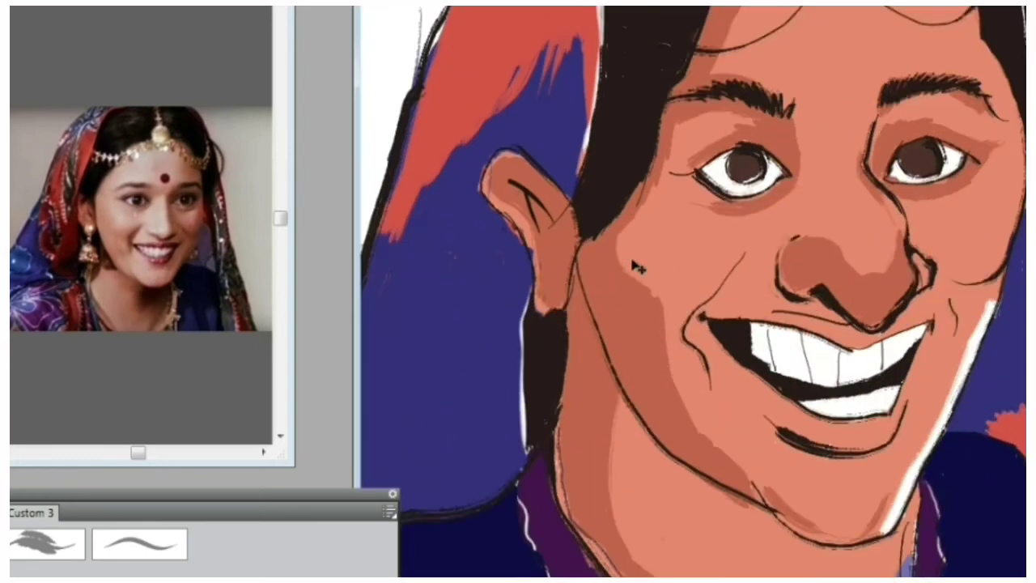
scroll(636, 265, "down", 5)
mouse_move(550, 58)
left_mouse_down()
mouse_move(555, 30)
mouse_move(557, 57)
left_mouse_up()
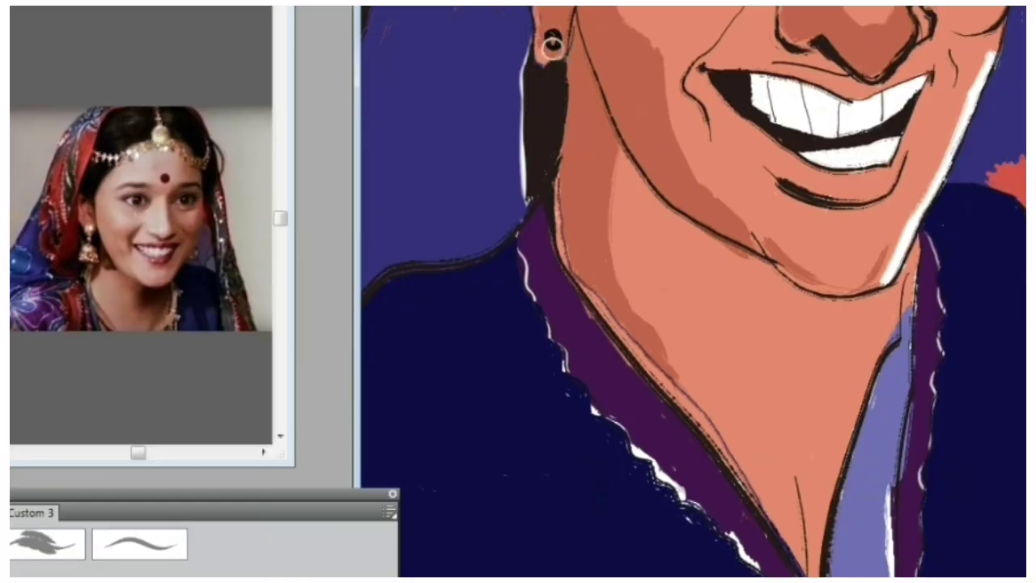
Step: Try to draw a long tapered earring with a rounded end hanging from the stud
left_click_drag(551, 40, 551, 144)
mouse_move(559, 64)
left_mouse_down()
mouse_move(581, 117)
mouse_move(580, 187)
mouse_move(551, 149)
mouse_move(597, 153)
mouse_move(560, 175)
mouse_move(590, 185)
mouse_move(599, 156)
left_mouse_up()
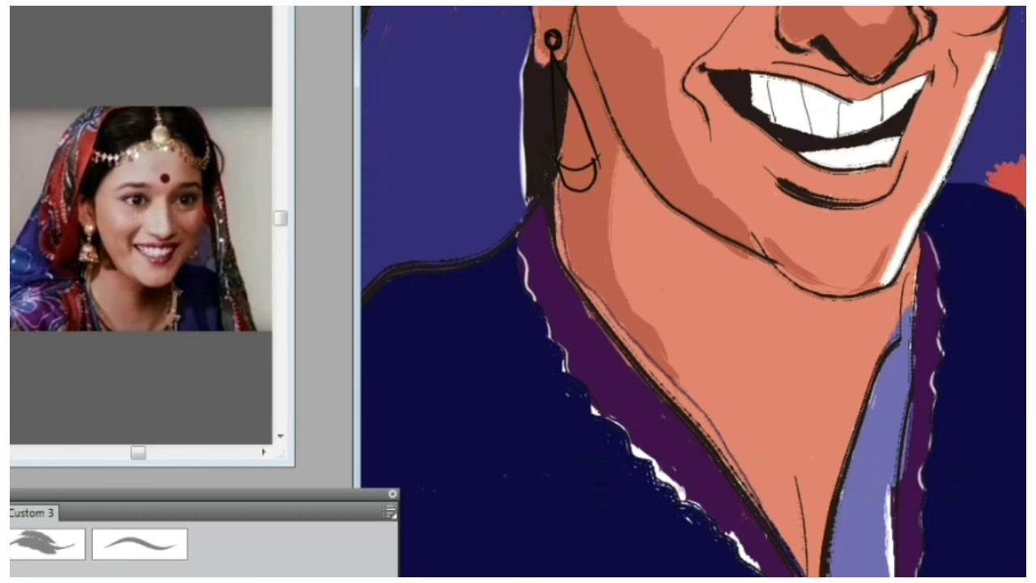
key("ctrl+minus")
key("ctrl+minus")
key("ctrl+plus")
key("ctrl+z")
key("ctrl+z")
key("ctrl+z")
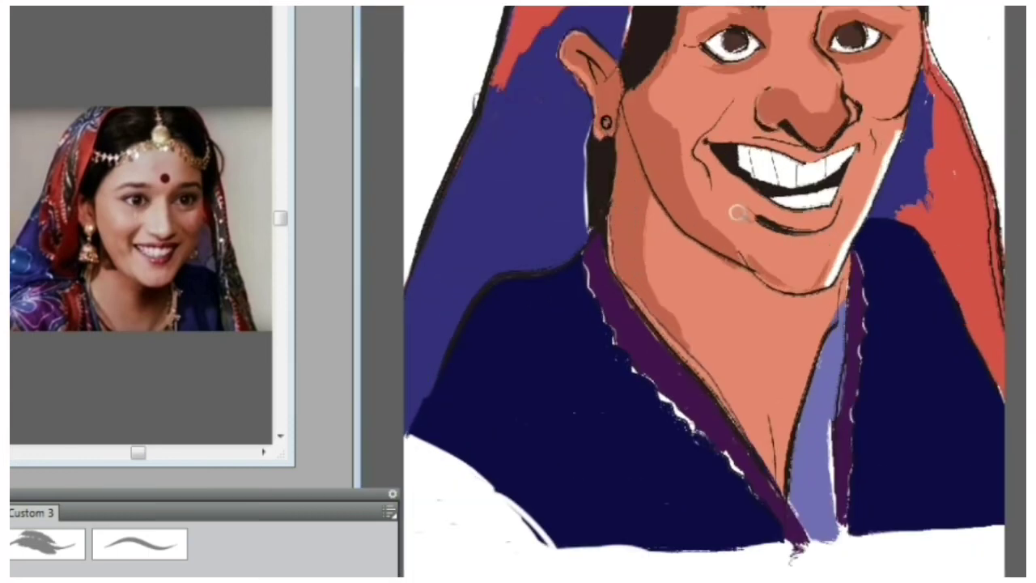
Step: Draw a bell-shaped earring outlined in black below the earlobe, fill it white and connect it to the stud with a white line
mouse_move(572, 180)
left_mouse_down()
mouse_move(575, 213)
mouse_move(634, 197)
left_mouse_up()
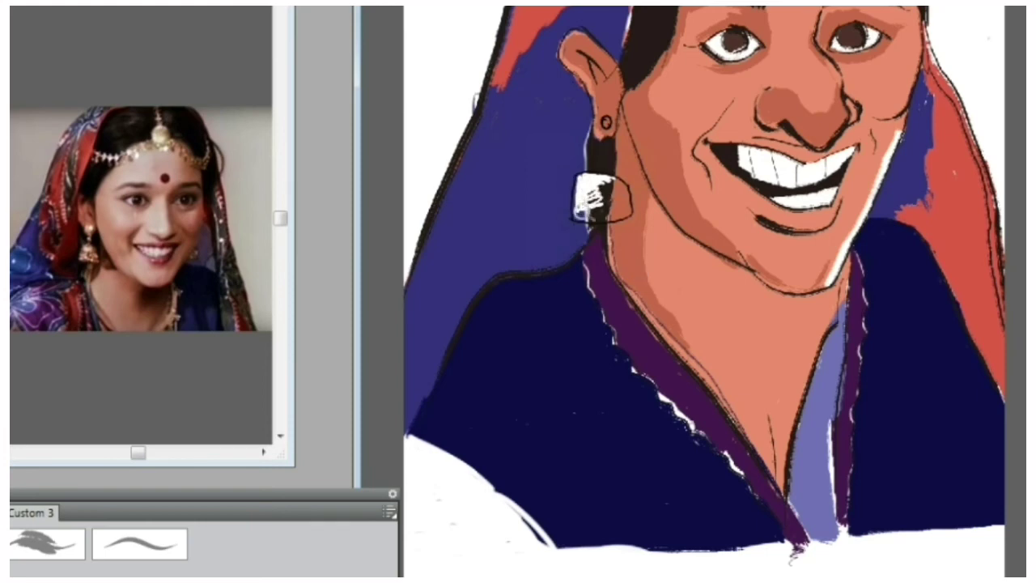
left_click_drag(577, 216, 604, 216)
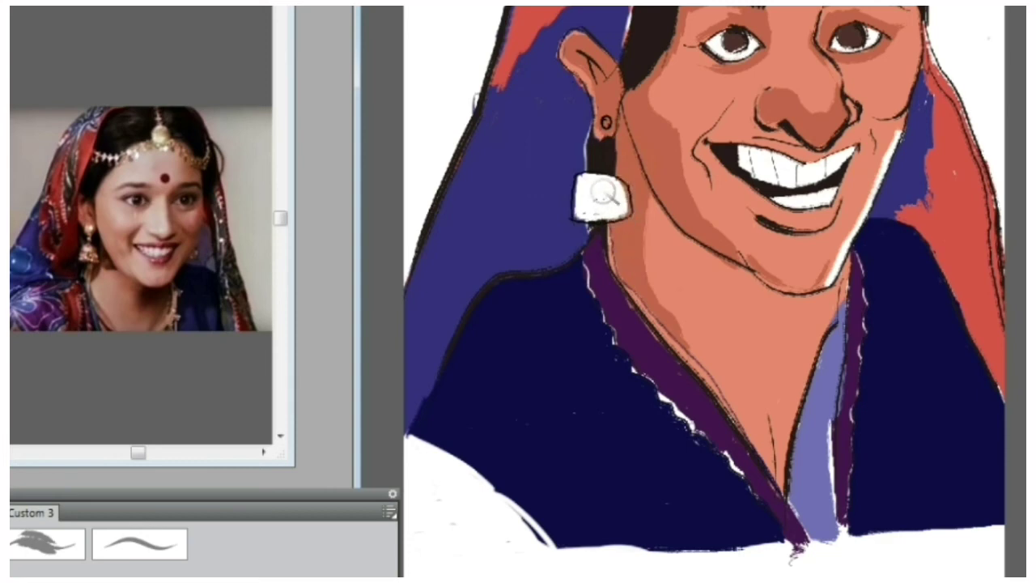
mouse_move(600, 201)
left_mouse_down()
mouse_move(589, 216)
mouse_move(607, 146)
left_mouse_up()
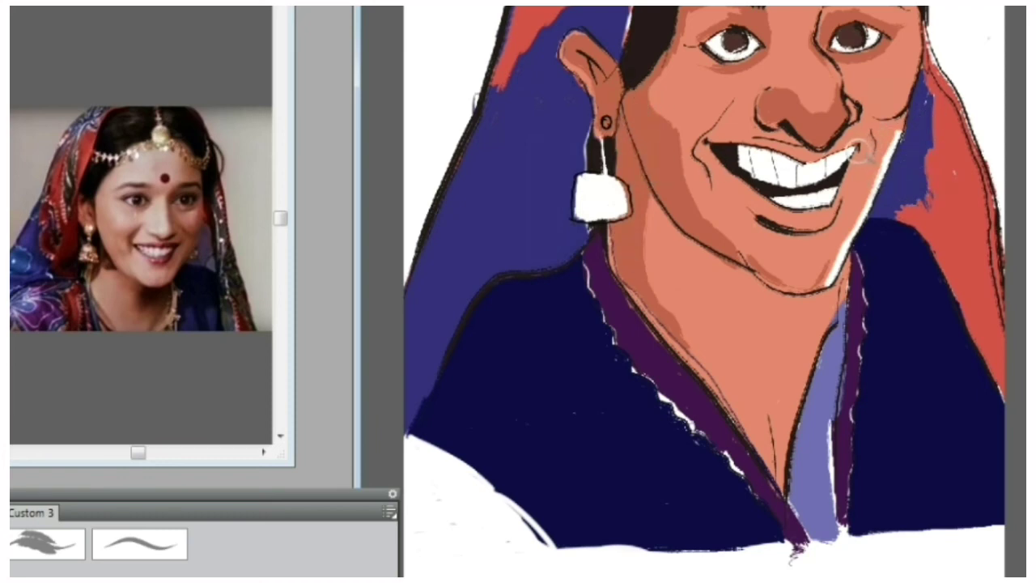
Step: Outline a small four-sided earring in white beside the jaw on the far side of the face and fill it white
left_click(844, 173, "alt")
left_click(837, 170, "alt")
scroll(837, 172, "up", 2)
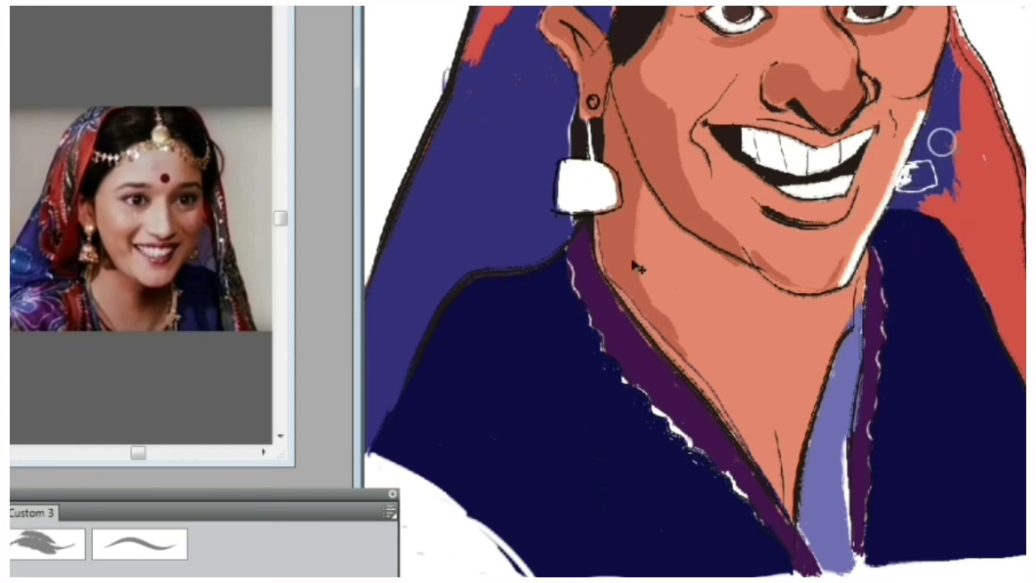
key("ctrl+plus")
key("ctrl+plus")
key("ctrl+plus")
key("ctrl+minus")
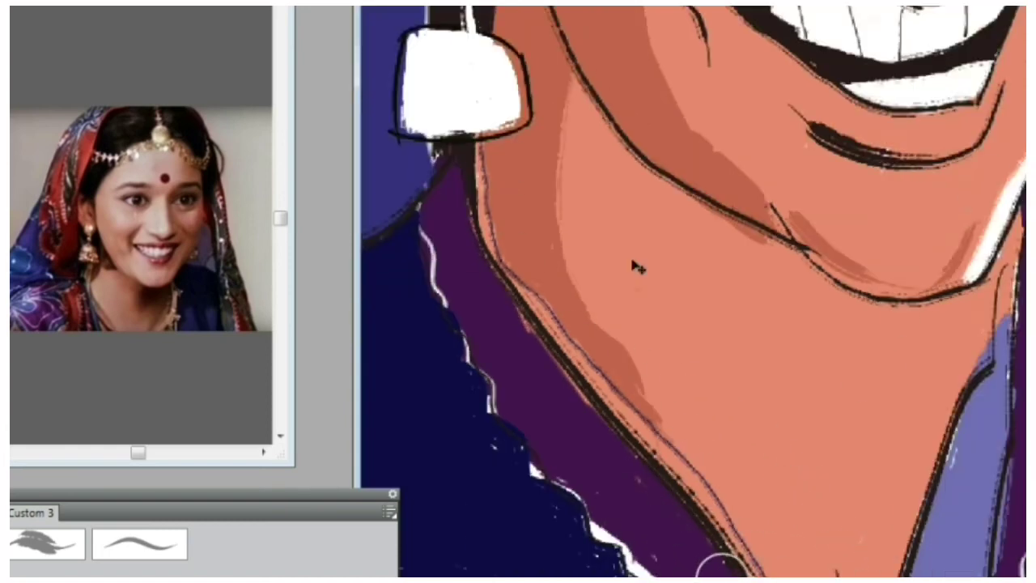
scroll(721, 563, "right", 5)
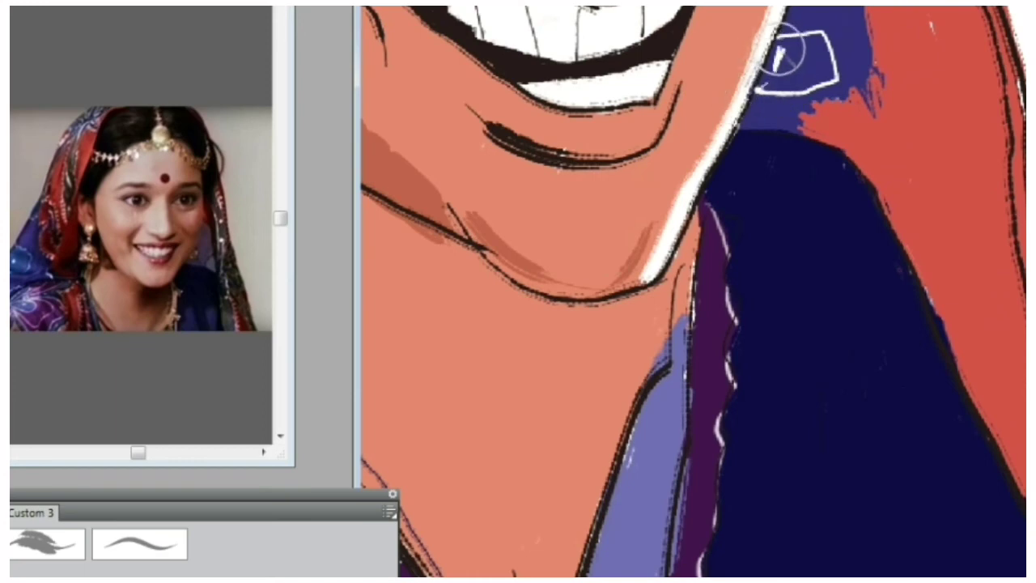
mouse_move(782, 43)
left_mouse_down()
mouse_move(772, 74)
mouse_move(782, 63)
left_mouse_up()
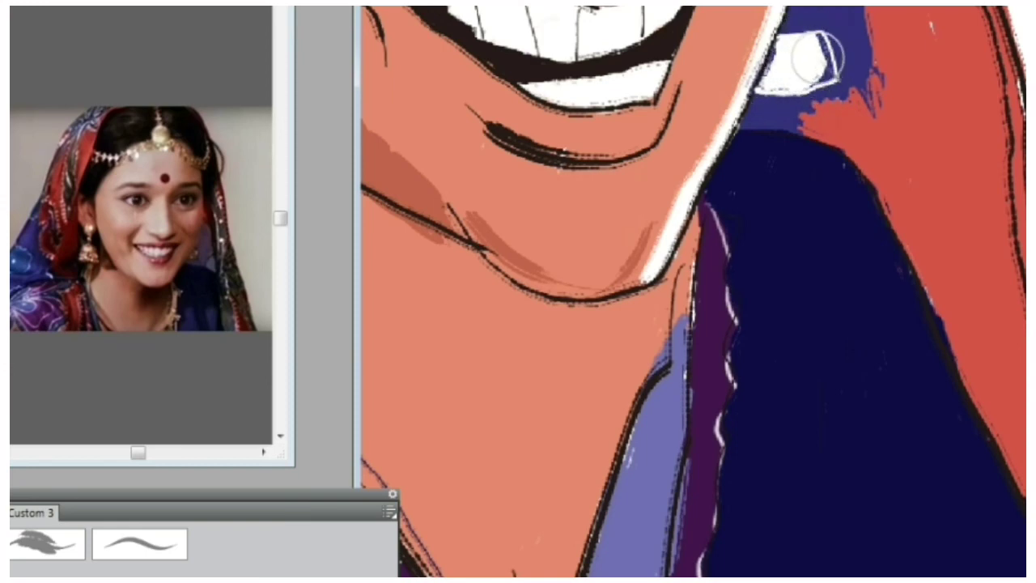
mouse_move(816, 43)
left_mouse_down()
mouse_move(818, 72)
mouse_move(773, 79)
mouse_move(822, 59)
mouse_move(817, 47)
mouse_move(823, 60)
mouse_move(817, 44)
mouse_move(820, 71)
mouse_move(817, 56)
mouse_move(872, 71)
left_mouse_up()
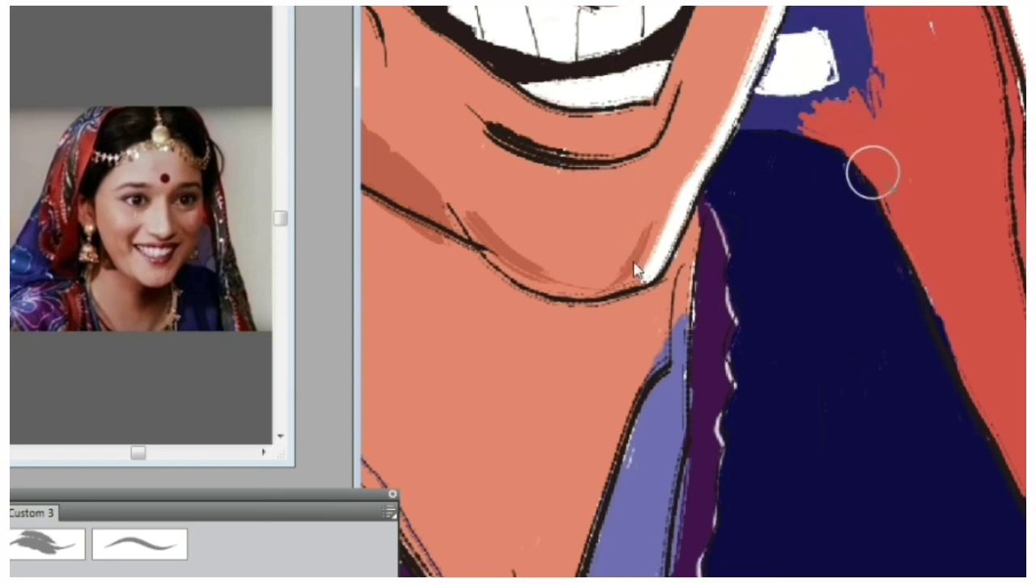
Step: Paint the inside of the bell-shaped earring beige, leaving a thin white rim inside its black outline
key("ctrl+minus")
key("ctrl+minus")
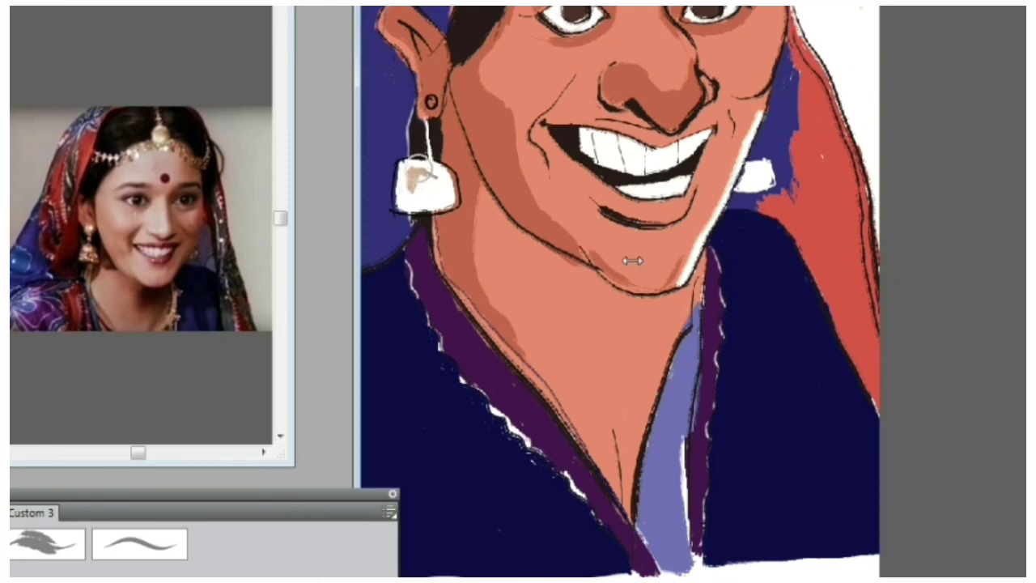
key("ctrl+plus")
key("ctrl+plus")
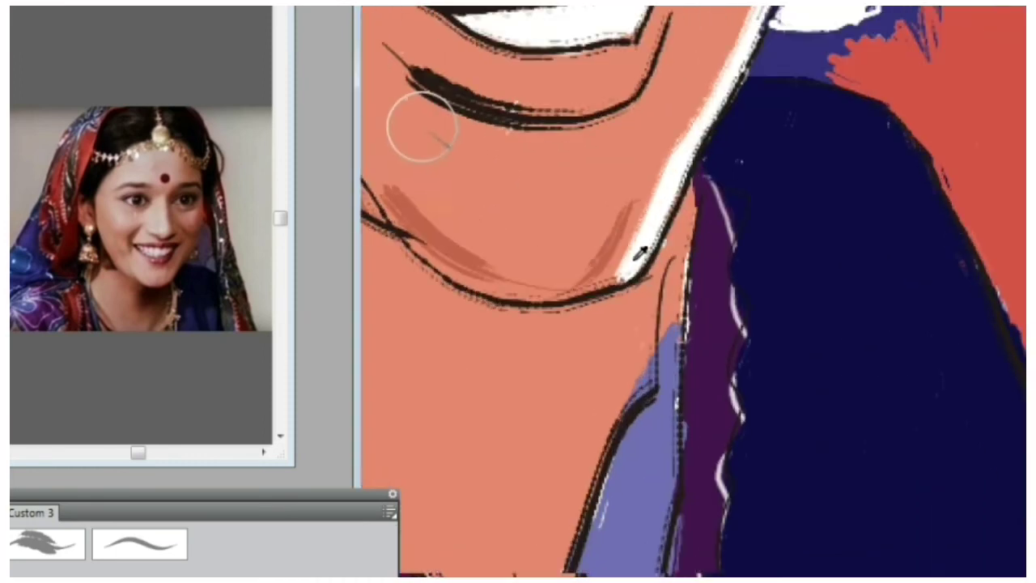
key("ctrl+minus")
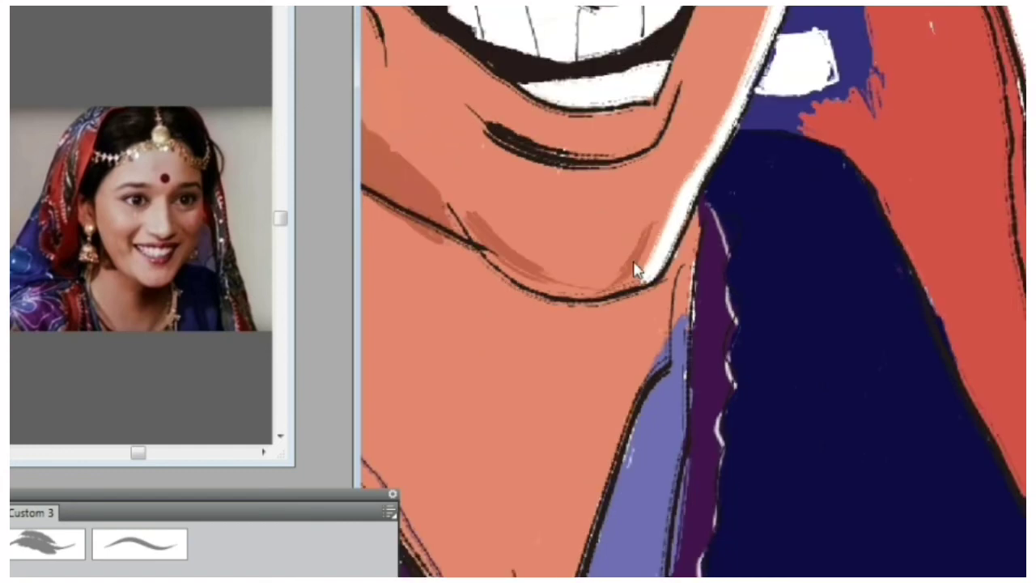
left_click_drag(572, 578, 437, 577)
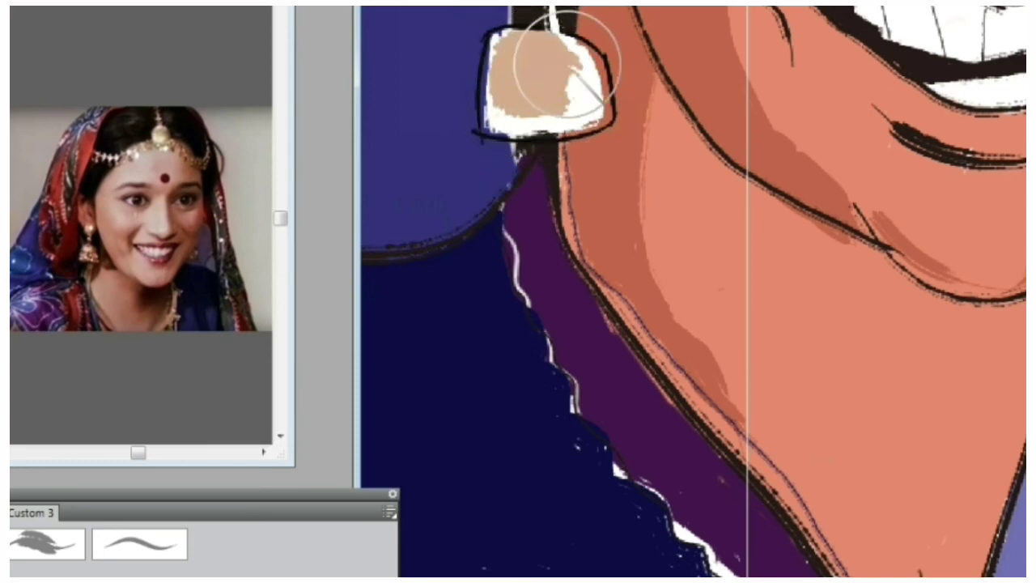
mouse_move(556, 75)
left_mouse_down()
mouse_move(564, 72)
mouse_move(541, 51)
mouse_move(562, 64)
mouse_move(561, 50)
left_mouse_up()
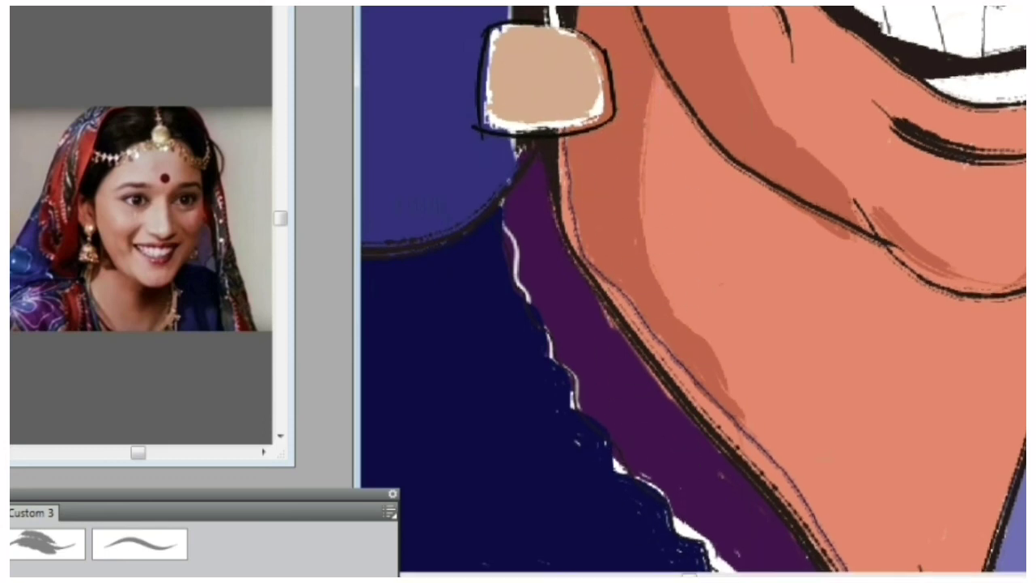
Step: Paint the white earring on the far side of the face with the same beige
left_click_drag(716, 575, 861, 575)
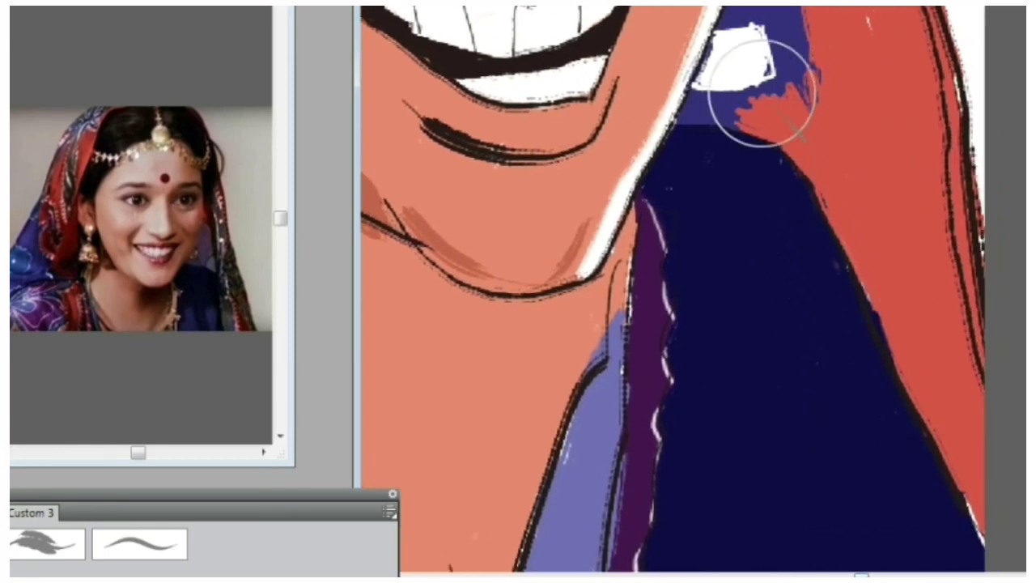
mouse_move(744, 81)
left_mouse_down()
mouse_move(743, 53)
mouse_move(767, 97)
mouse_move(737, 119)
mouse_move(737, 48)
mouse_move(725, 52)
mouse_move(739, 51)
mouse_move(719, 52)
mouse_move(715, 63)
mouse_move(738, 60)
mouse_move(746, 48)
mouse_move(723, 51)
mouse_move(739, 41)
mouse_move(758, 68)
left_mouse_up()
key("ctrl+z")
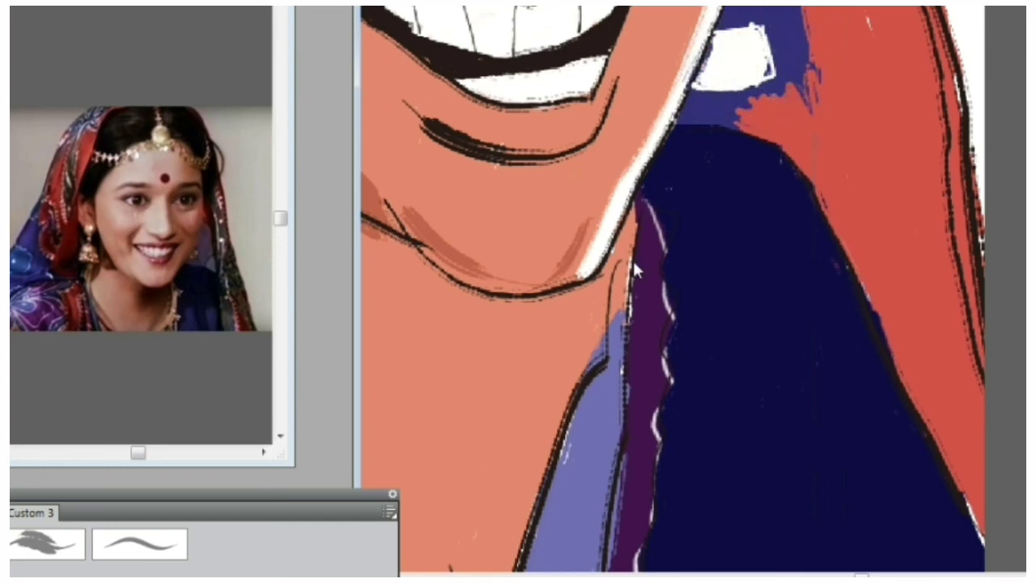
key("b")
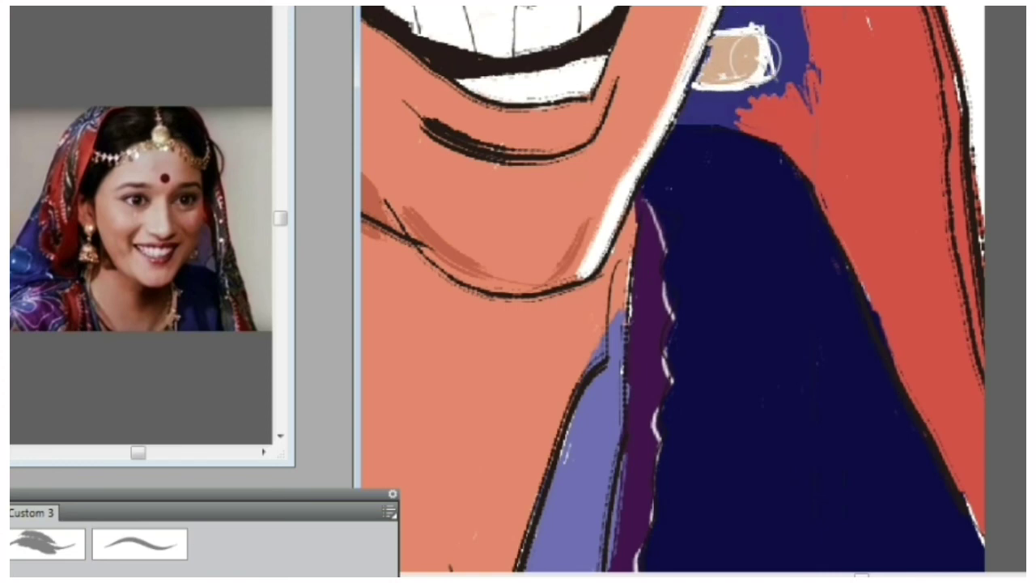
left_click_drag(761, 45, 763, 66)
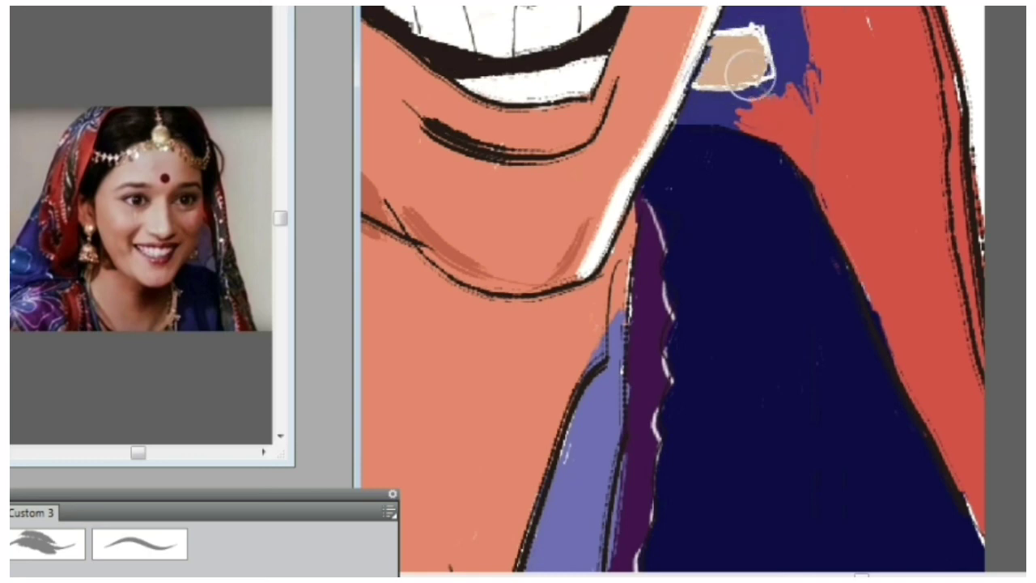
left_click_drag(730, 77, 759, 58)
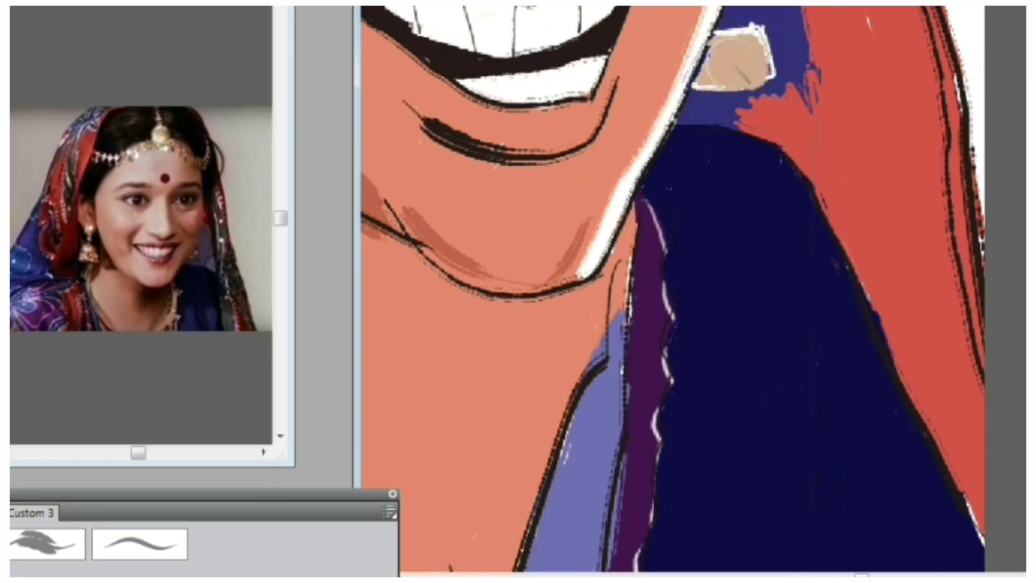
mouse_move(697, 84)
left_mouse_down()
mouse_move(731, 85)
mouse_move(757, 73)
left_mouse_up()
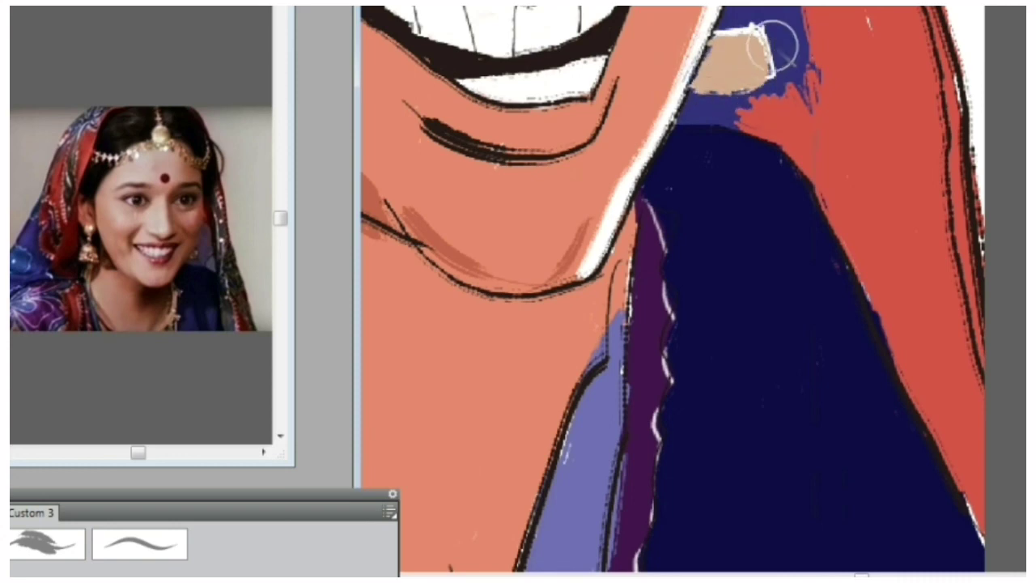
Step: Add a salmon row of dots with thin band lines across the lower bell-shaped earring and colour the centre of its stud
left_click(907, 400, "alt")
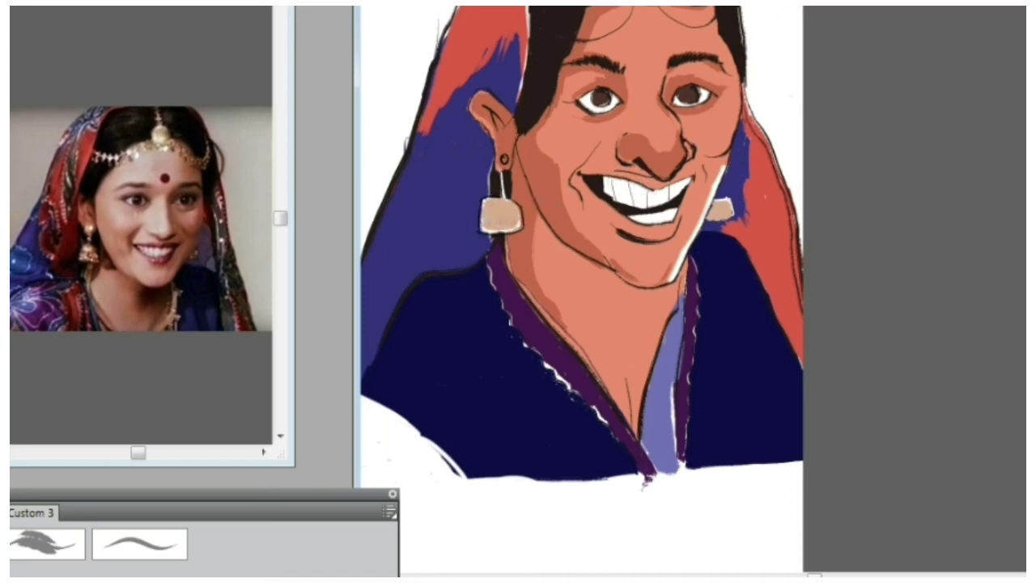
key("ctrl+plus")
key("ctrl+plus")
key("ctrl+plus")
left_click_drag(860, 576, 763, 575)
scroll(636, 270, "left", 5)
scroll(589, 305, "up", 4)
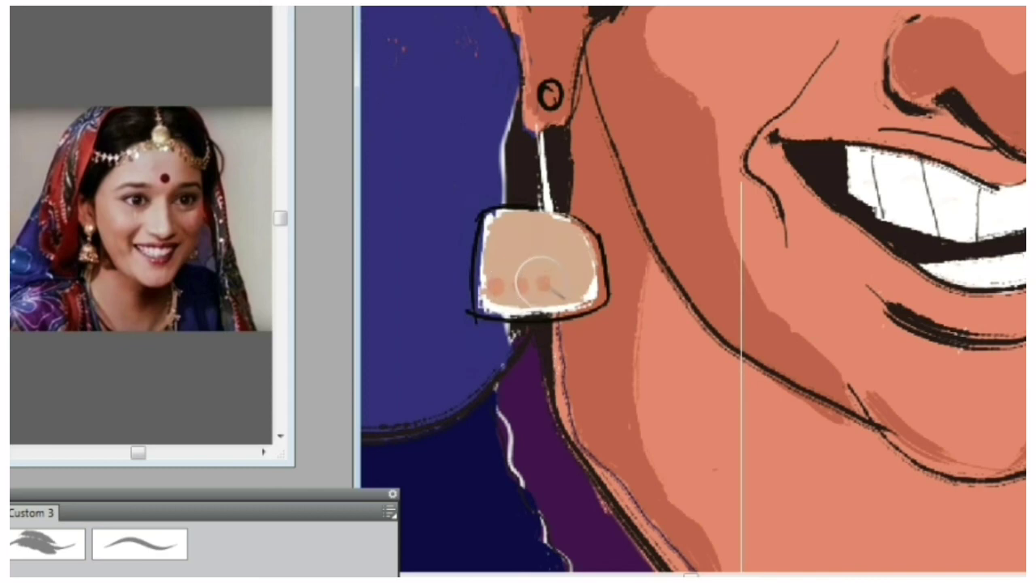
left_click(567, 282)
left_click(590, 283)
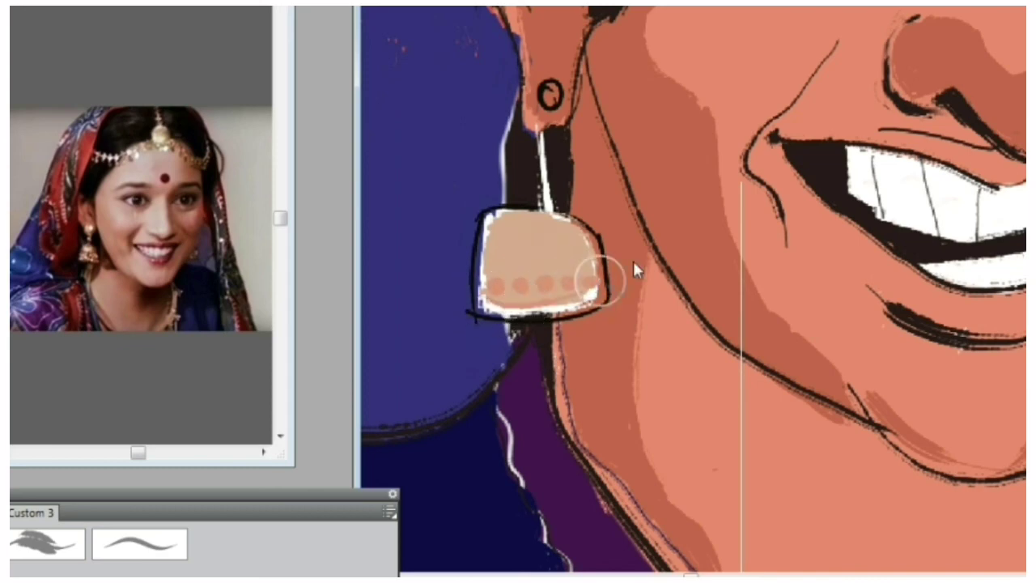
left_click_drag(478, 270, 597, 269)
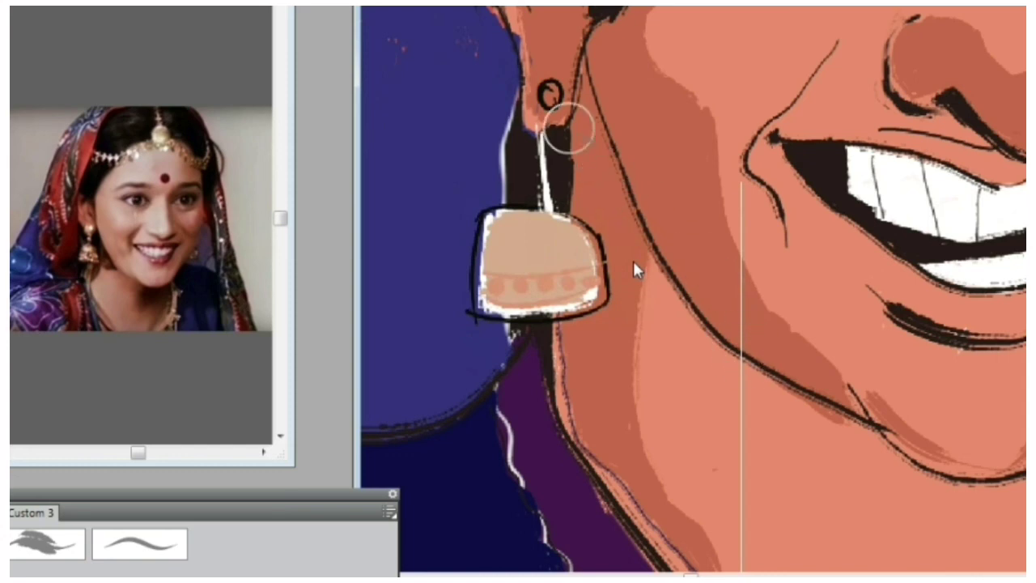
mouse_move(557, 98)
left_mouse_down()
mouse_move(548, 99)
mouse_move(558, 91)
left_mouse_up()
left_click_drag(564, 132, 531, 131)
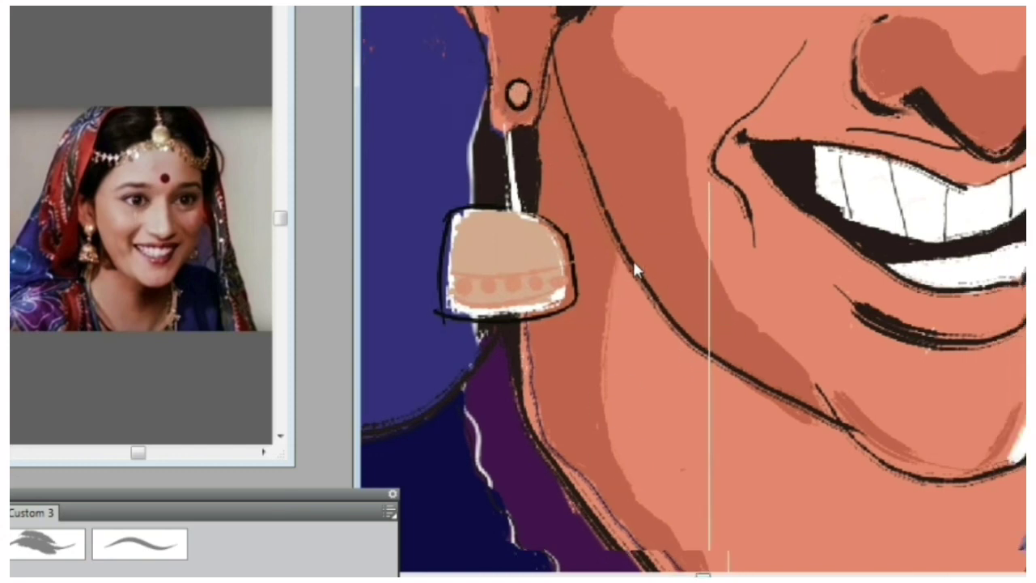
Step: Paint a matching salmon row of dots and band line on the far earring
left_click_drag(702, 576, 871, 575)
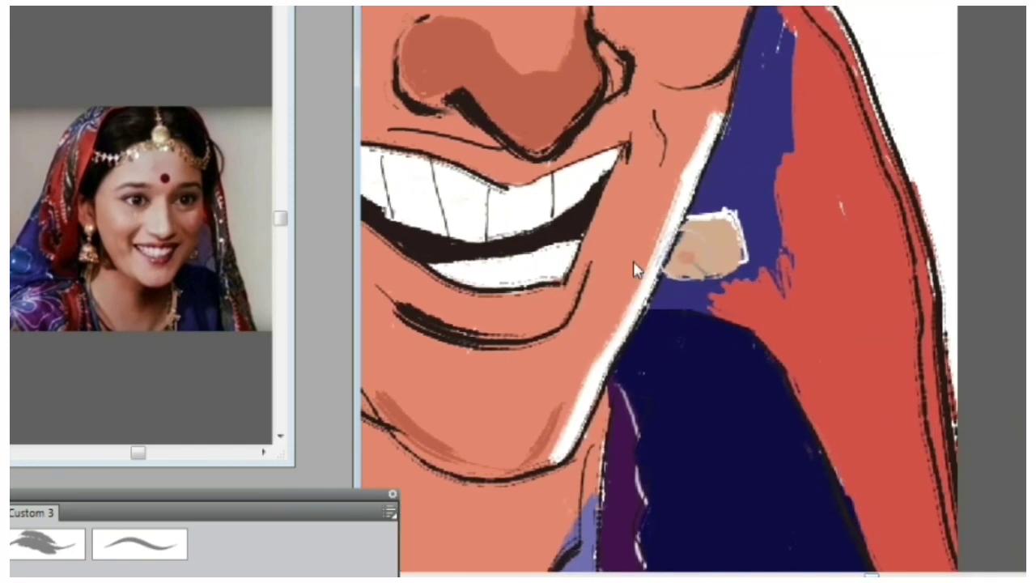
mouse_move(685, 257)
left_mouse_down()
mouse_move(731, 253)
mouse_move(709, 241)
mouse_move(742, 237)
left_mouse_up()
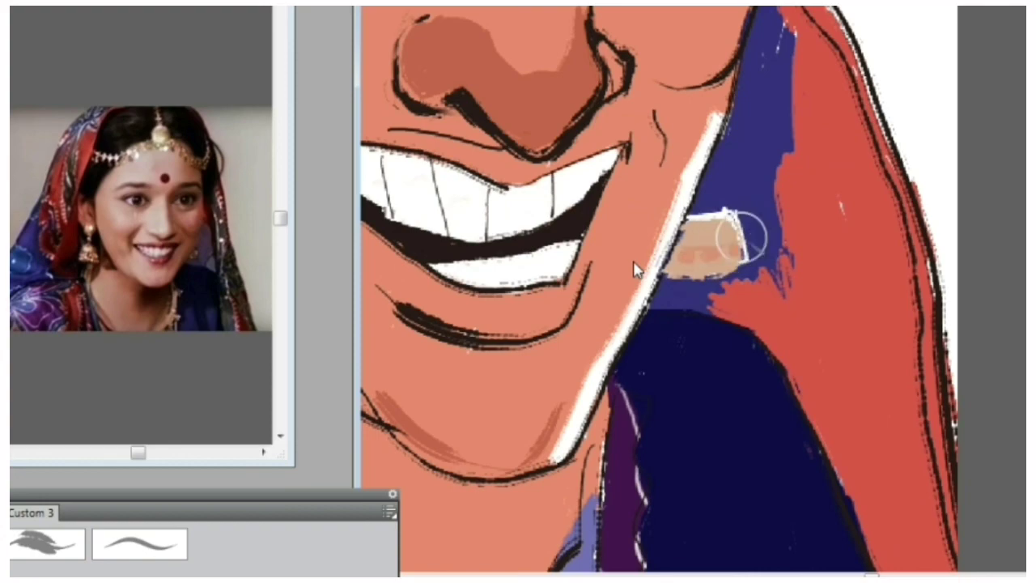
key("ctrl+minus")
key("ctrl+minus")
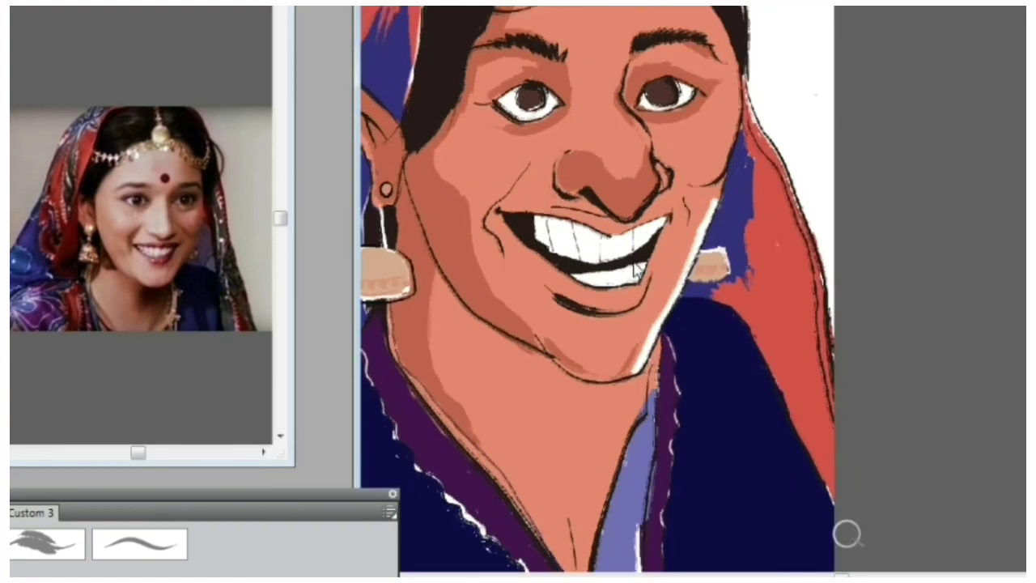
Step: Draw a few thin curved black eyelashes above the outer corners of both eyes
key("ctrl+plus")
left_click_drag(1032, 291, 1031, 218)
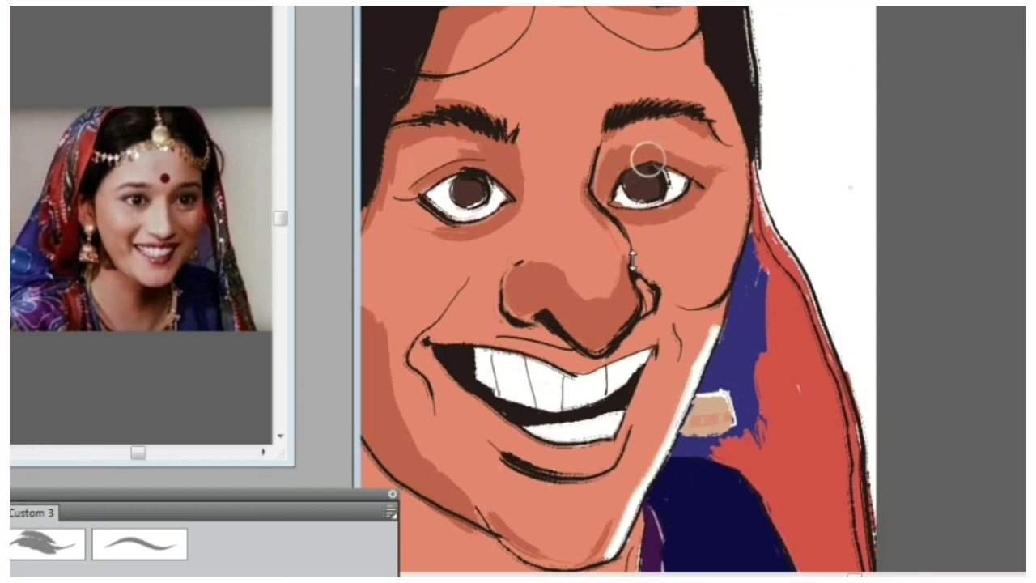
mouse_move(682, 165)
left_mouse_down()
mouse_move(654, 164)
mouse_move(670, 145)
left_mouse_up()
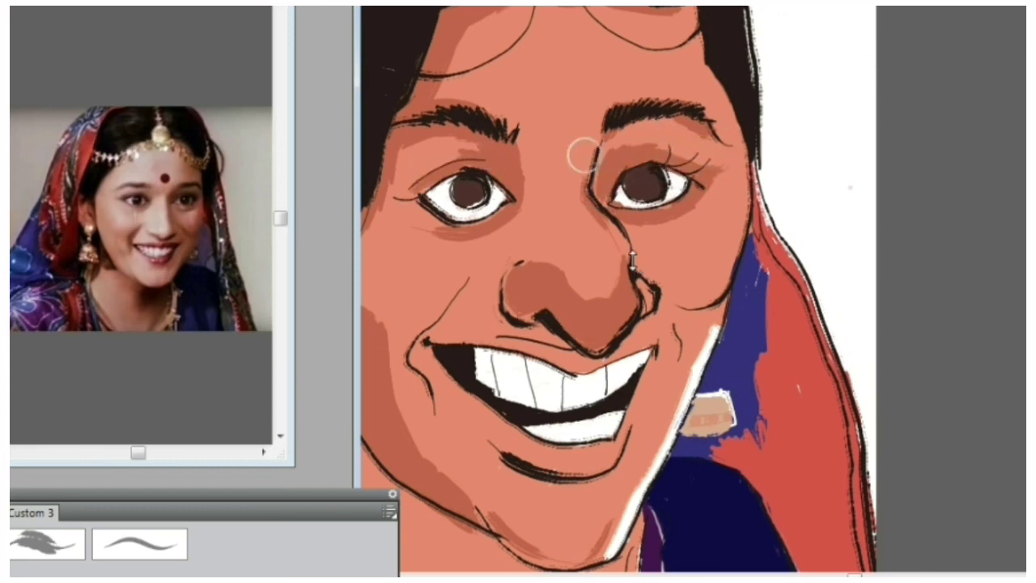
key("ctrl+alt+z")
key("ctrl+alt+z")
key("ctrl+alt+z")
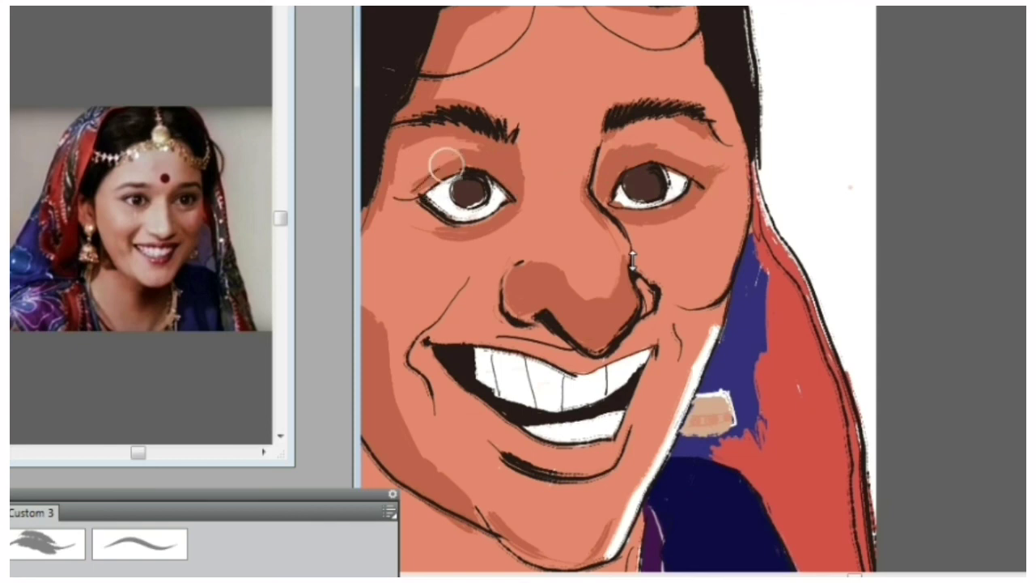
mouse_move(425, 184)
left_mouse_down()
mouse_move(428, 153)
mouse_move(461, 173)
left_mouse_up()
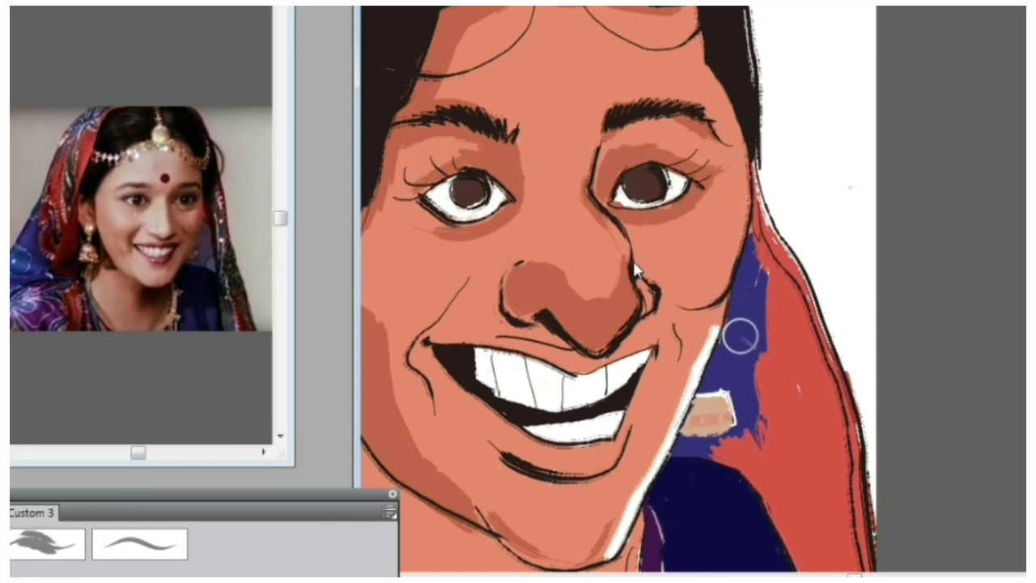
Step: Examine the whole portrait with its decorated earrings and new eyelashes against the reference photo
key("ctrl+minus")
key("ctrl+minus")
key("ctrl+plus")
key("ctrl+minus")
key("ctrl+plus")
key("ctrl+plus")
key("ctrl+minus")
key("ctrl+minus")
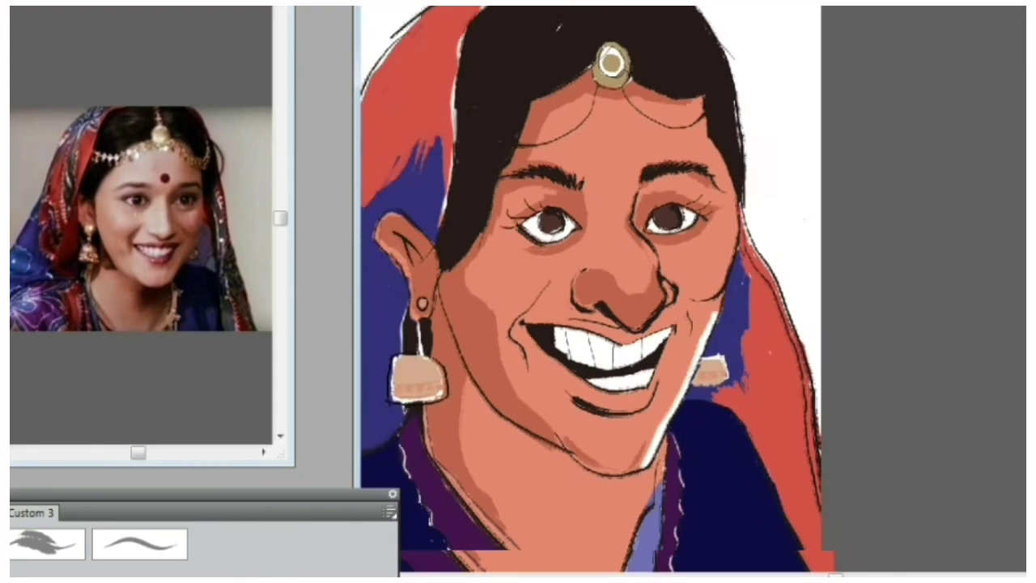
scroll(637, 270, "down", 4)
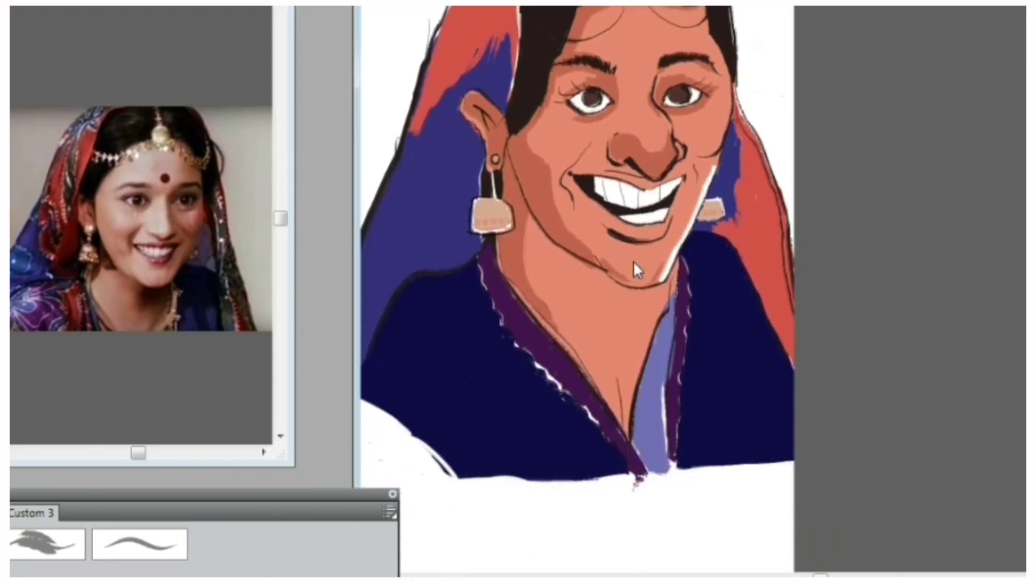
Step: Outline the dots on both earrings with small black circles and edge the bell-shaped earring's dotted band with thin black lines
key("ctrl+plus")
left_click_drag(841, 575, 752, 576)
key("ctrl+plus")
key("ctrl+plus")
scroll(636, 263, "left", 5)
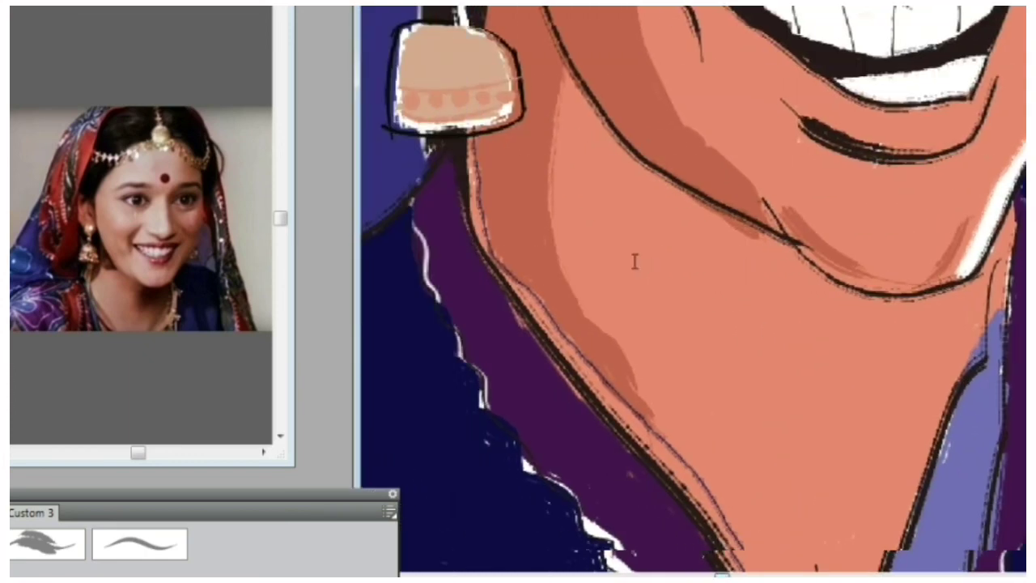
mouse_move(589, 97)
left_mouse_down()
mouse_move(638, 85)
mouse_move(641, 101)
mouse_move(660, 81)
mouse_move(660, 93)
mouse_move(689, 88)
left_mouse_up()
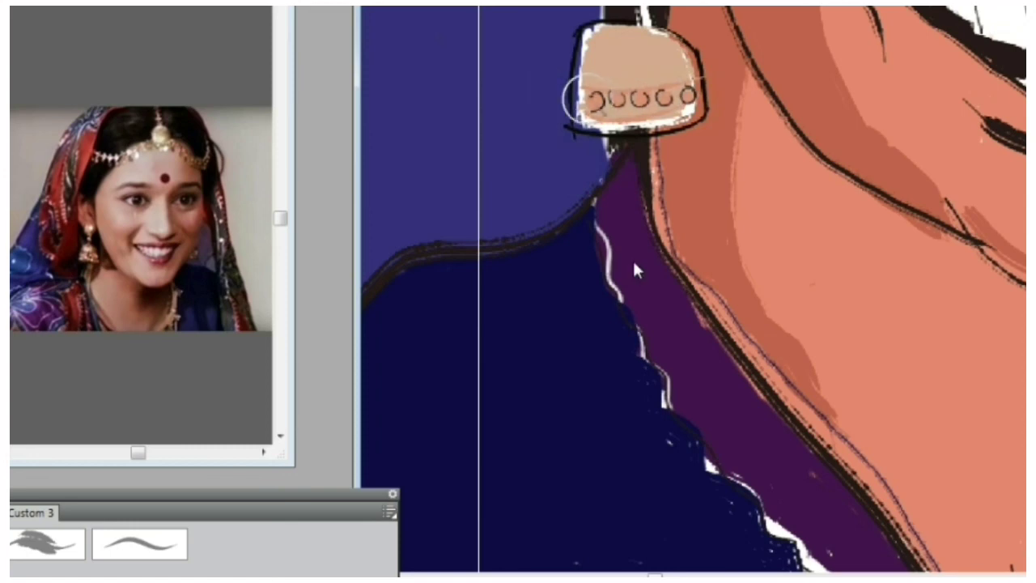
left_click_drag(589, 97, 600, 105)
left_click_drag(579, 90, 694, 80)
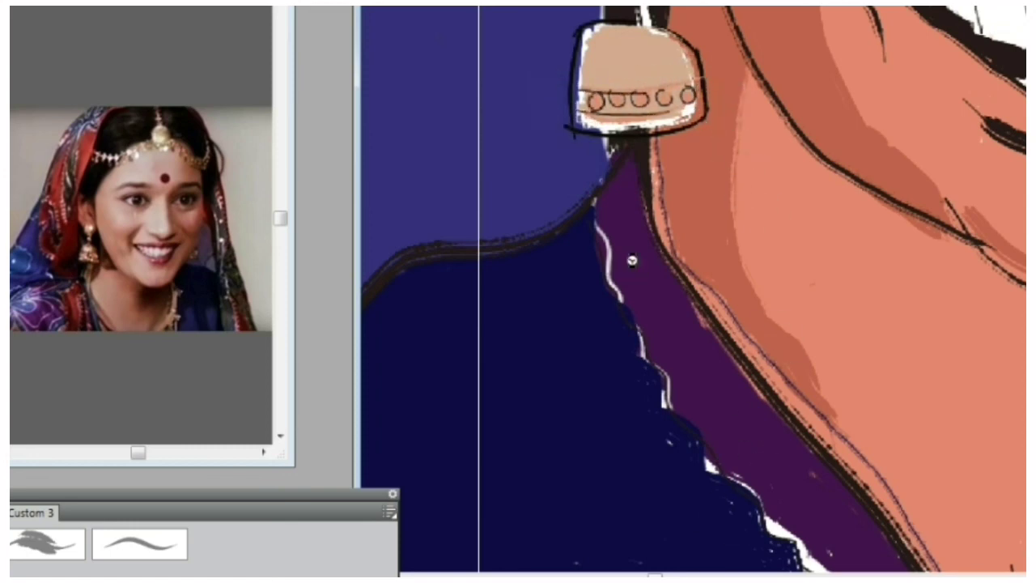
left_click_drag(654, 575, 830, 575)
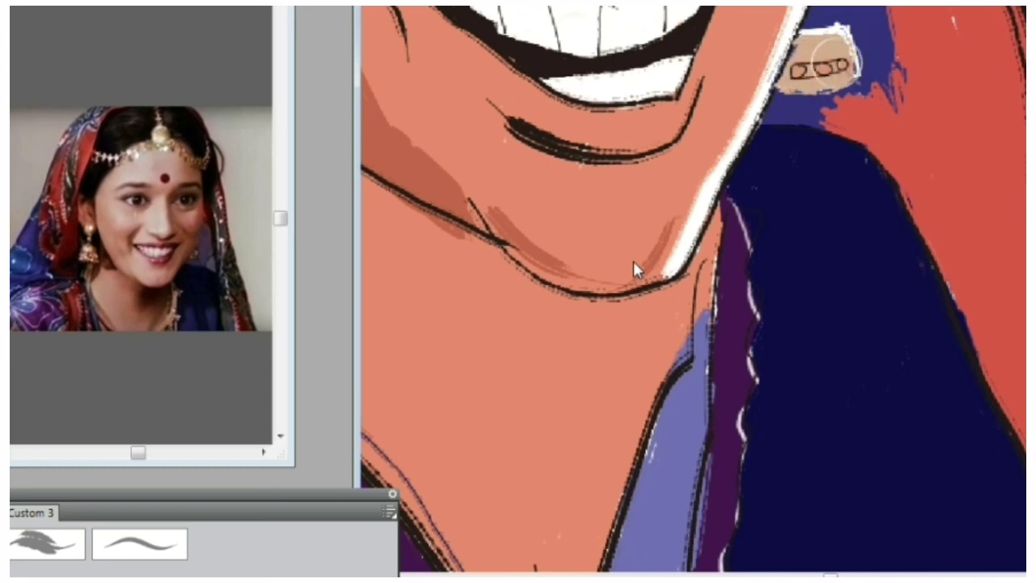
scroll(927, 439, "down", 2)
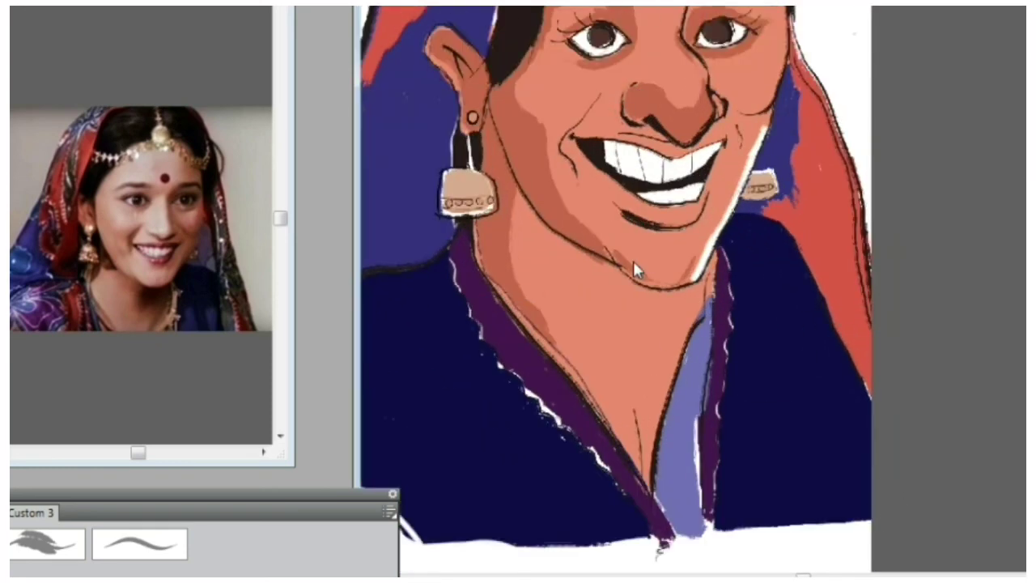
Step: Add a small white highlight dot to the dark iris of each eye
scroll(635, 269, "up", 3)
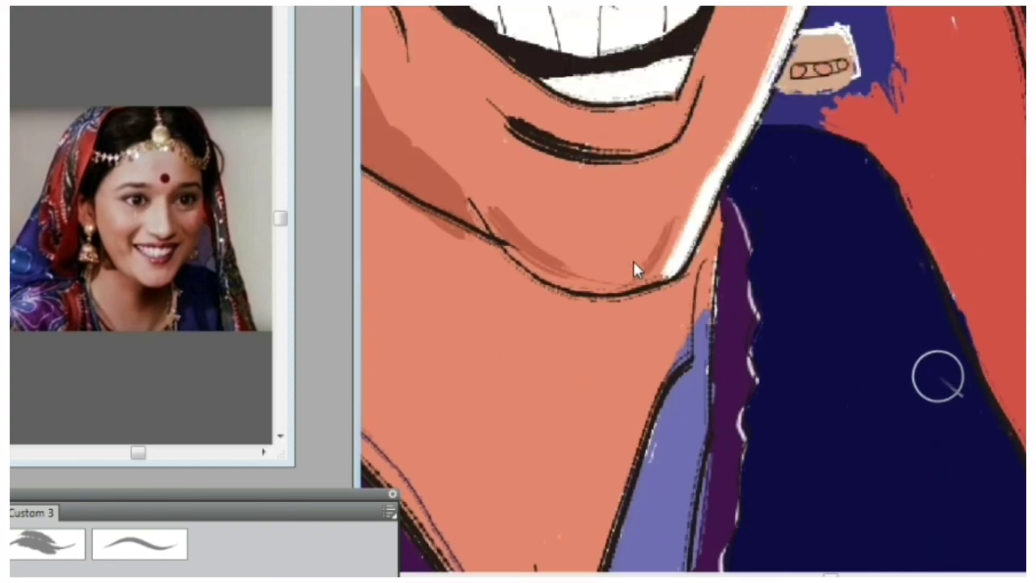
scroll(635, 270, "down", 3)
scroll(636, 269, "up", 3)
key("ctrl+plus")
left_click(550, 129)
left_click(730, 119)
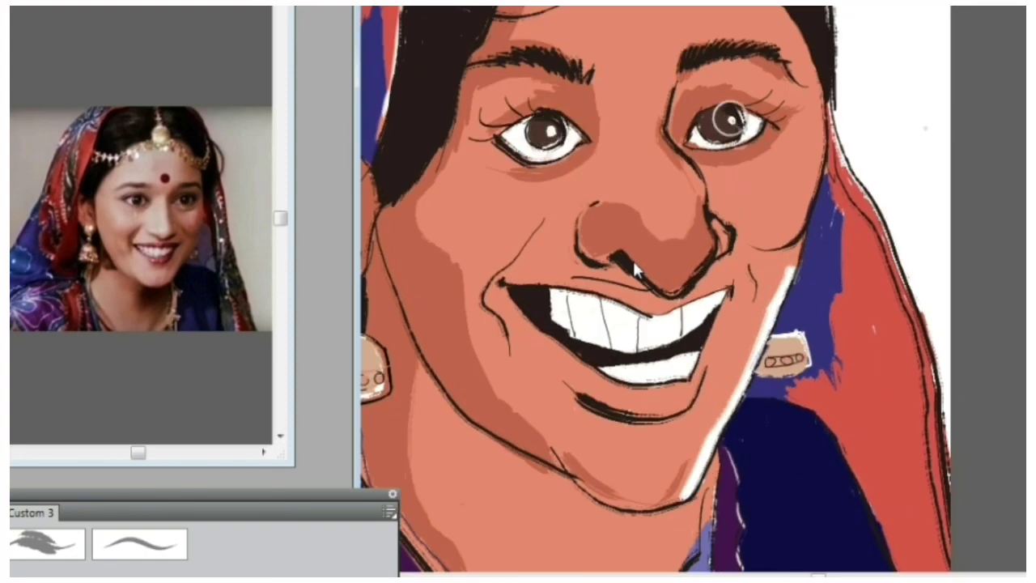
Step: Paint two small white square highlights, one larger than the other, on the shaded tip of the nose
key("ctrl+minus")
scroll(692, 255, "up", 1)
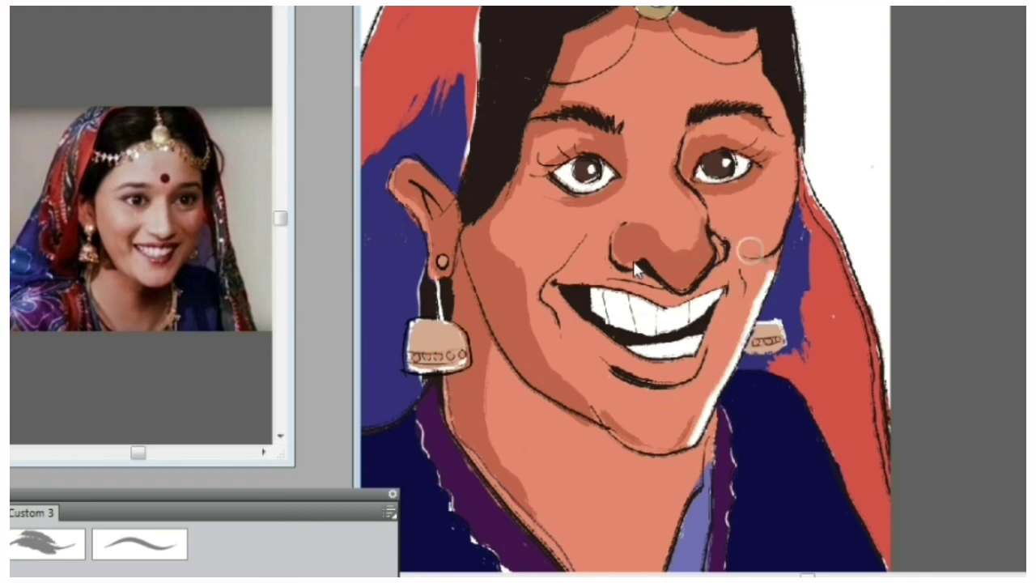
scroll(750, 251, "up", 2)
mouse_move(644, 192)
left_mouse_down()
mouse_move(661, 185)
mouse_move(656, 203)
mouse_move(636, 194)
left_mouse_up()
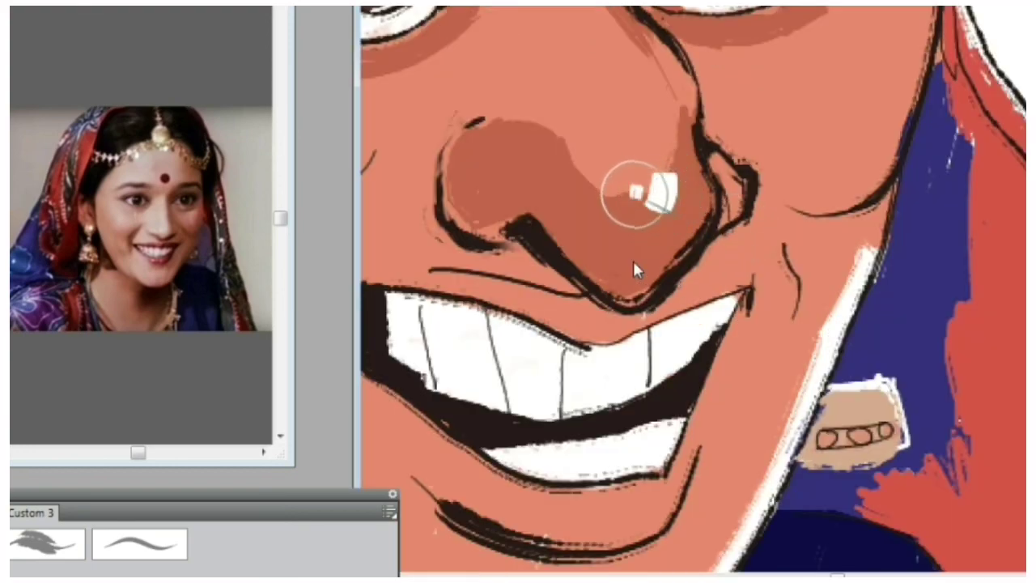
scroll(786, 277, "down", 3)
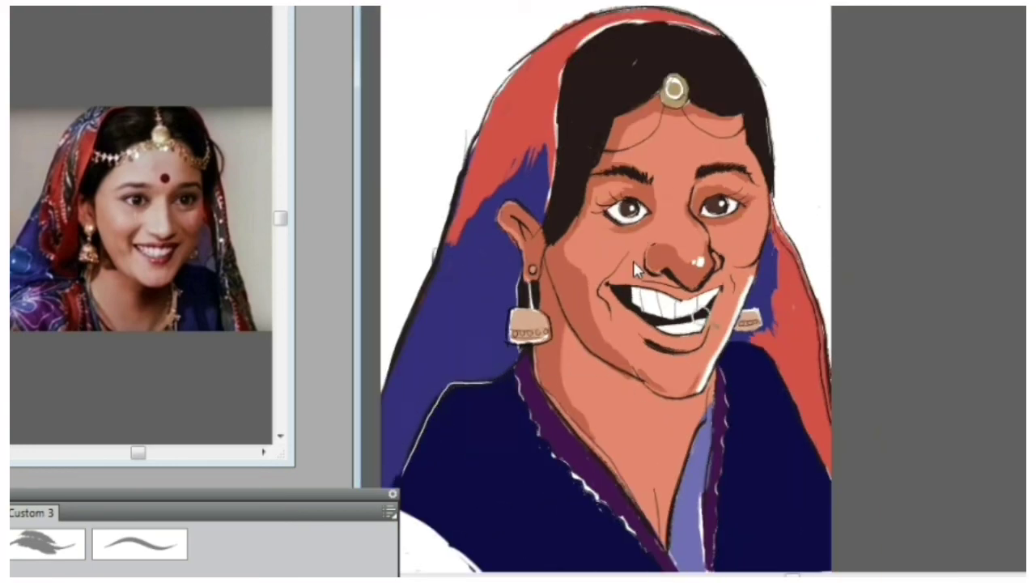
key("ctrl+z")
Step: Draw thin white highlight lines along the upper edges of both shoulders of the dark blue garment
scroll(701, 313, "down", 3)
left_click_drag(522, 203, 406, 319)
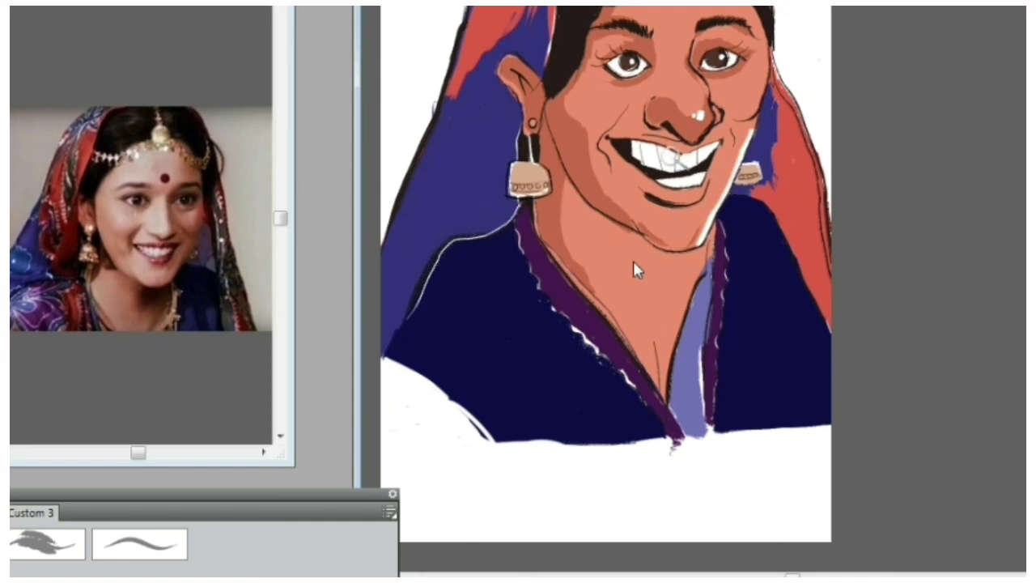
key("ctrl+z")
mouse_move(522, 203)
left_mouse_down()
mouse_move(451, 238)
mouse_move(408, 316)
left_mouse_up()
key("ctrl+z")
left_click_drag(436, 248, 408, 316)
mouse_move(727, 195)
left_mouse_down()
mouse_move(746, 193)
mouse_move(799, 255)
left_mouse_up()
key("ctrl+z")
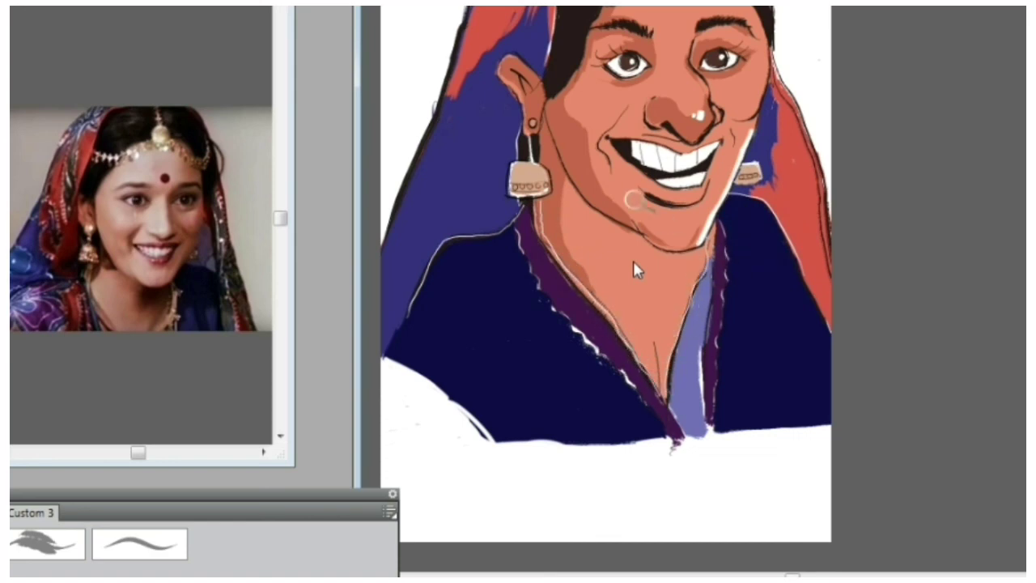
scroll(635, 271, "up", 3)
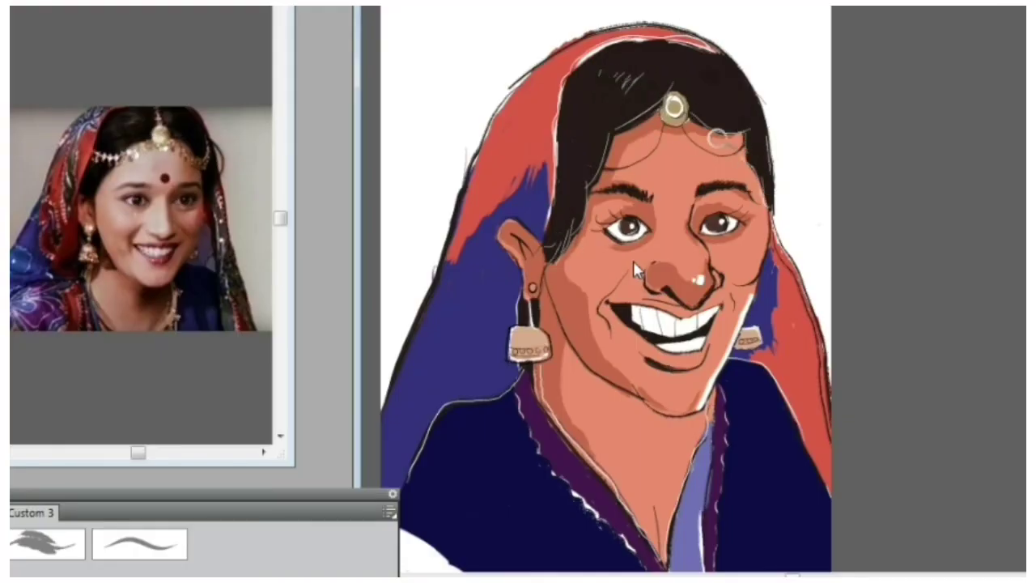
Step: Paint the white background around the veiled figure bright green, including the curved area below the near sleeve
key("ctrl+minus")
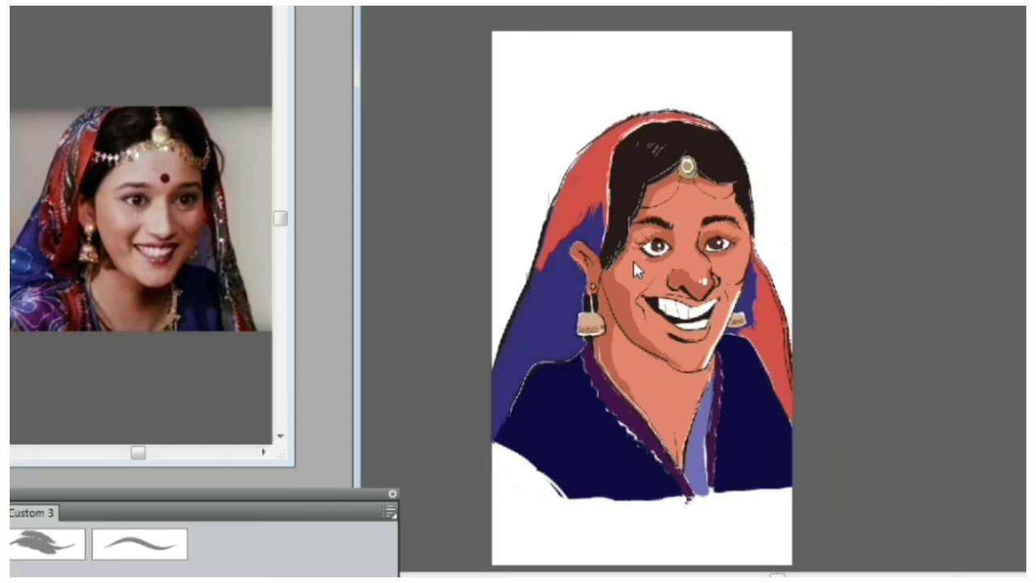
mouse_move(501, 77)
left_mouse_down()
mouse_move(525, 38)
mouse_move(525, 46)
mouse_move(598, 23)
mouse_move(695, 37)
mouse_move(636, 32)
mouse_move(765, 70)
mouse_move(712, 116)
mouse_move(729, 127)
mouse_move(757, 188)
mouse_move(774, 253)
mouse_move(780, 189)
mouse_move(764, 243)
mouse_move(788, 298)
mouse_move(782, 148)
mouse_move(763, 162)
mouse_move(742, 115)
mouse_move(753, 152)
mouse_move(777, 105)
mouse_move(751, 38)
mouse_move(662, 79)
mouse_move(662, 98)
mouse_move(921, 46)
mouse_move(587, 111)
mouse_move(597, 81)
mouse_move(521, 146)
mouse_move(496, 110)
mouse_move(487, 184)
mouse_move(607, 107)
mouse_move(664, 100)
mouse_move(688, 108)
mouse_move(579, 124)
mouse_move(589, 135)
mouse_move(534, 194)
mouse_move(529, 147)
mouse_move(523, 217)
mouse_move(551, 167)
mouse_move(527, 239)
mouse_move(503, 236)
mouse_move(500, 271)
mouse_move(529, 281)
left_mouse_up()
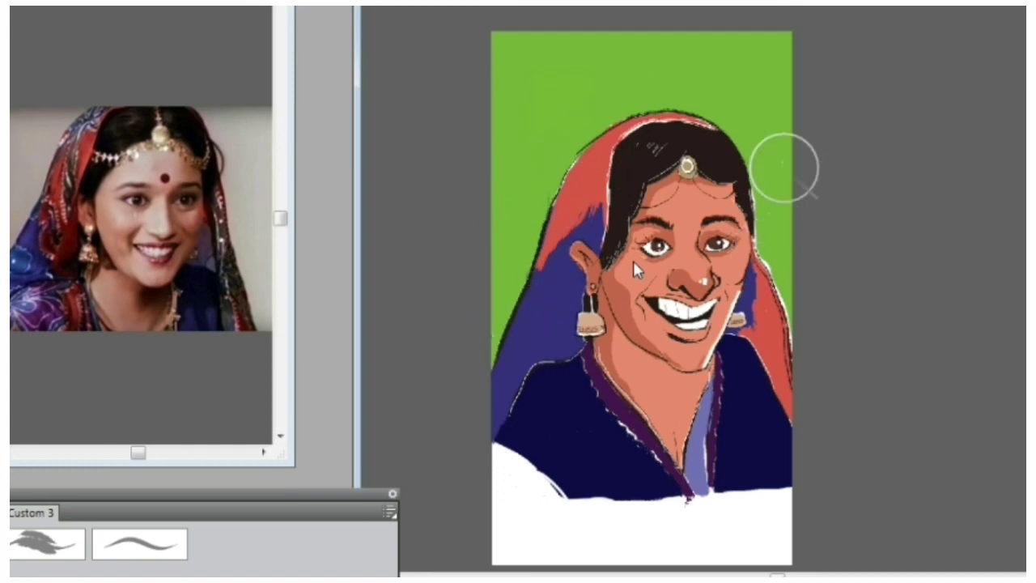
key("ctrl+minus")
key("ctrl+minus")
key("ctrl+plus")
mouse_move(588, 413)
left_mouse_down()
mouse_move(671, 402)
mouse_move(555, 414)
mouse_move(588, 440)
left_mouse_up()
key("ctrl+plus")
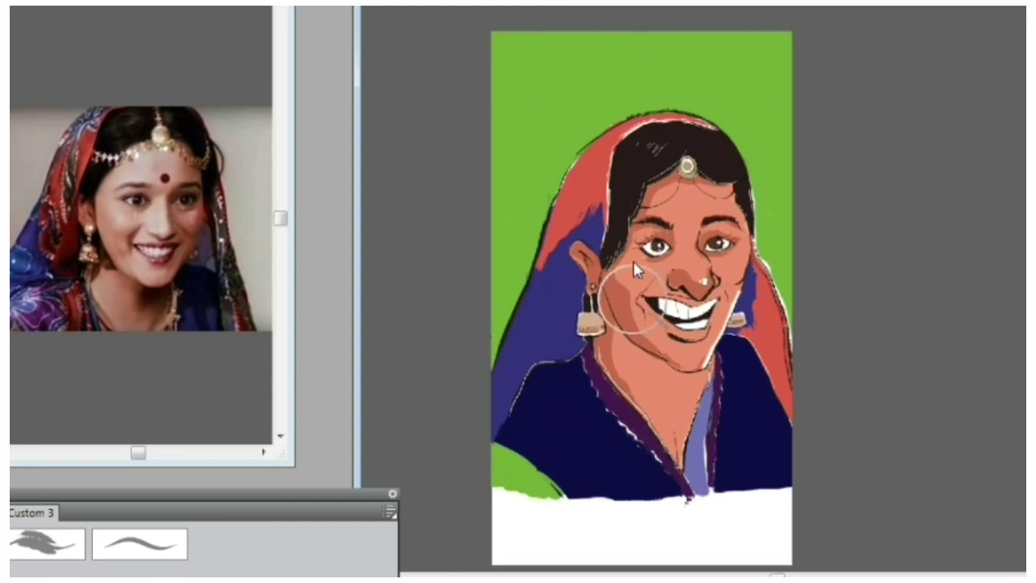
Step: Draw a white outlined flower with rounded petals on each shoulder of the dark blue garment
key("ctrl+plus")
mouse_move(470, 423)
left_mouse_down()
mouse_move(435, 441)
mouse_move(444, 407)
mouse_move(452, 431)
left_mouse_up()
key("ctrl+z")
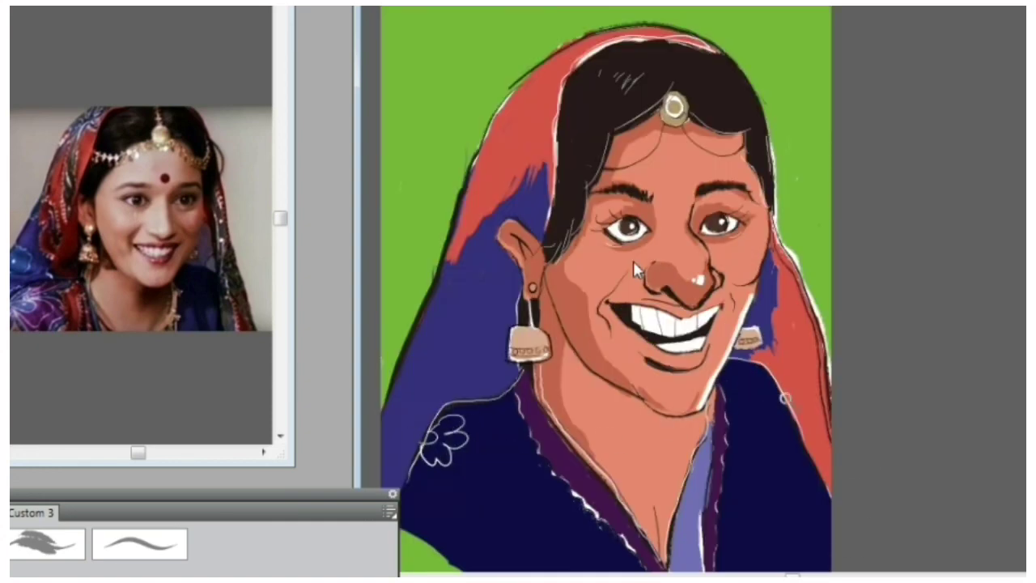
key("ctrl+minus")
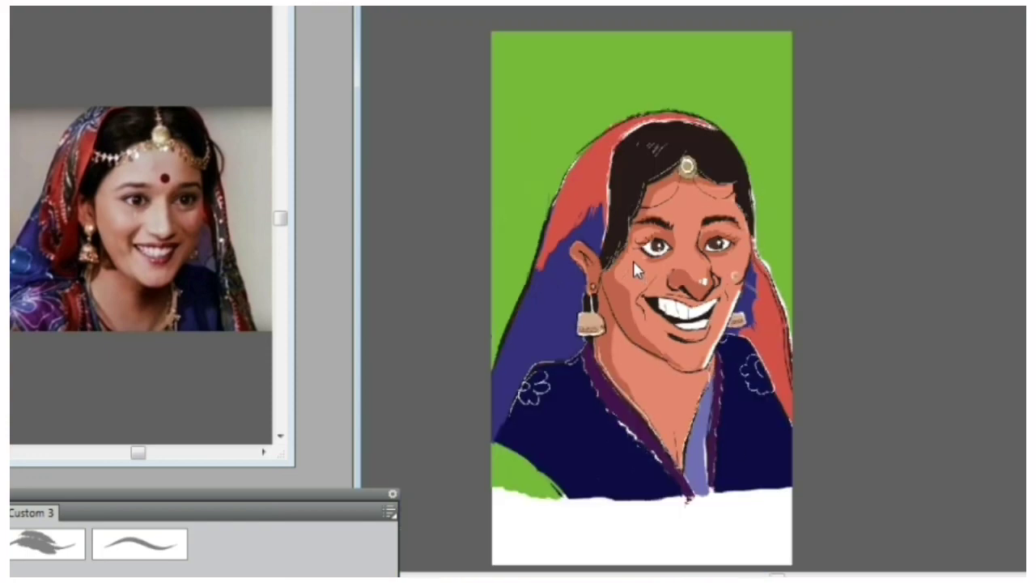
mouse_move(673, 278)
left_mouse_down()
mouse_move(954, 283)
mouse_move(929, 576)
mouse_move(929, 162)
left_mouse_up()
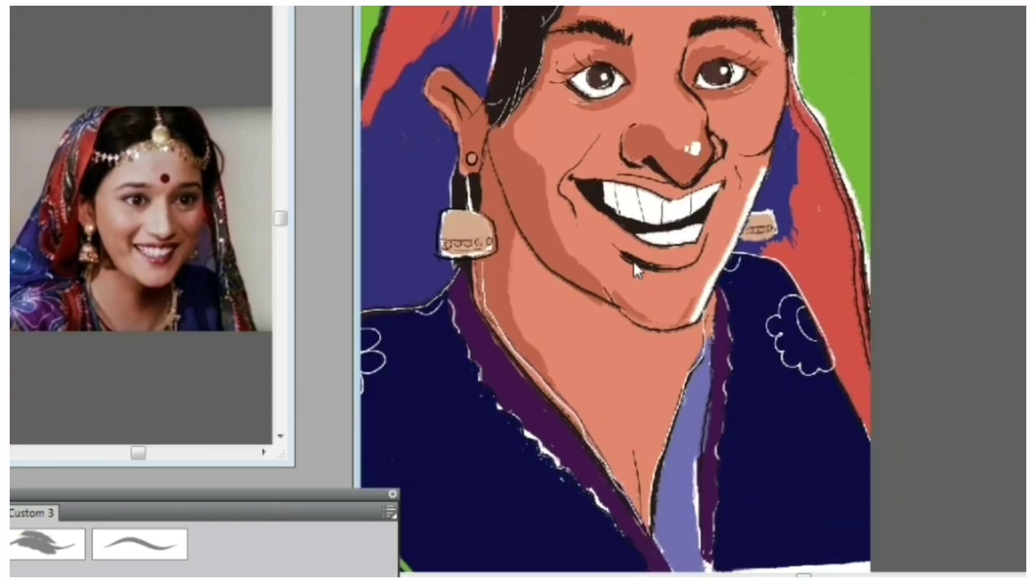
left_click_drag(457, 385, 589, 387)
scroll(635, 271, "down", 3)
key("ctrl+minus")
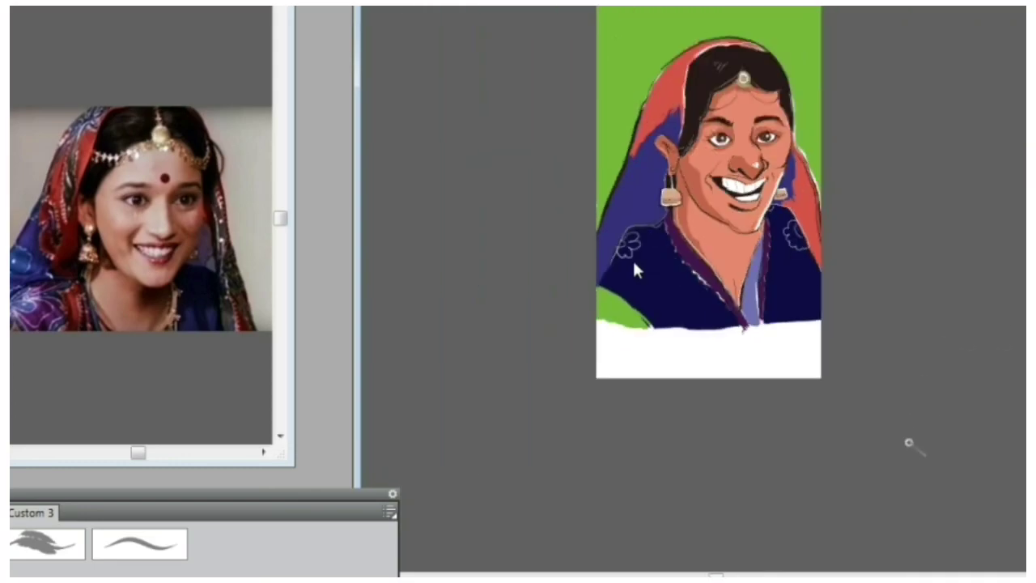